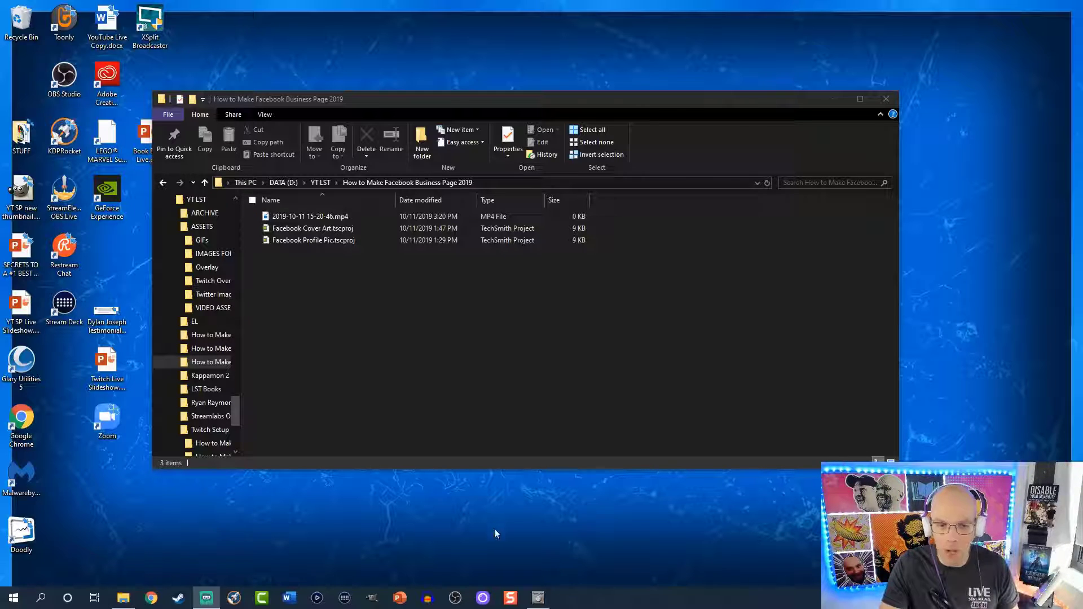
Start a new project in Camtasia and set its canvas to Facebook Cover Video (820x462) at 30 fps
{"action": "left_click", "coordinate": [269, 603]}
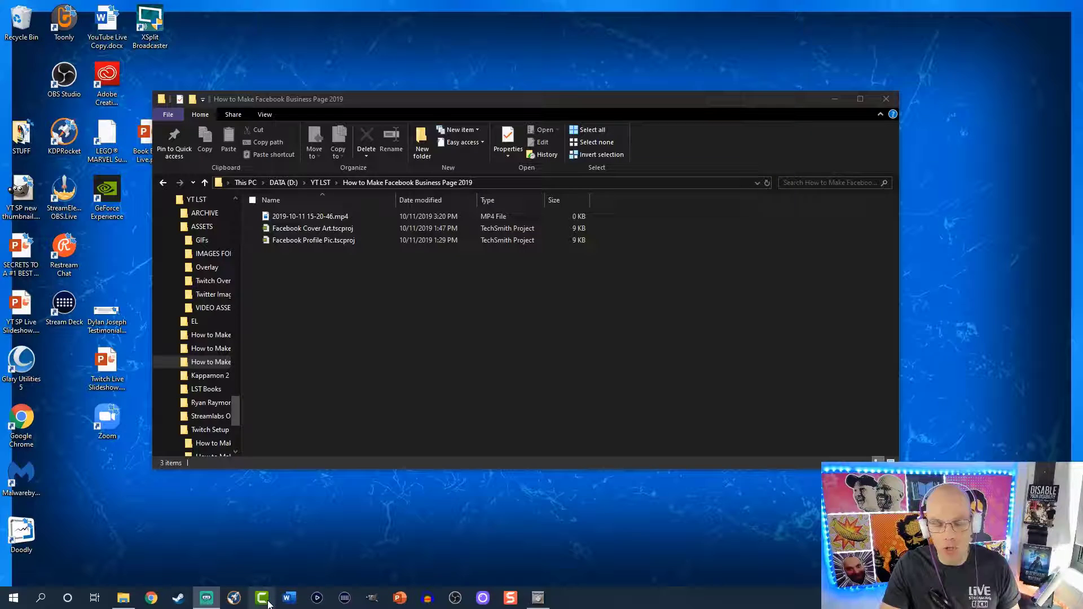
{"action": "left_click", "coordinate": [392, 221]}
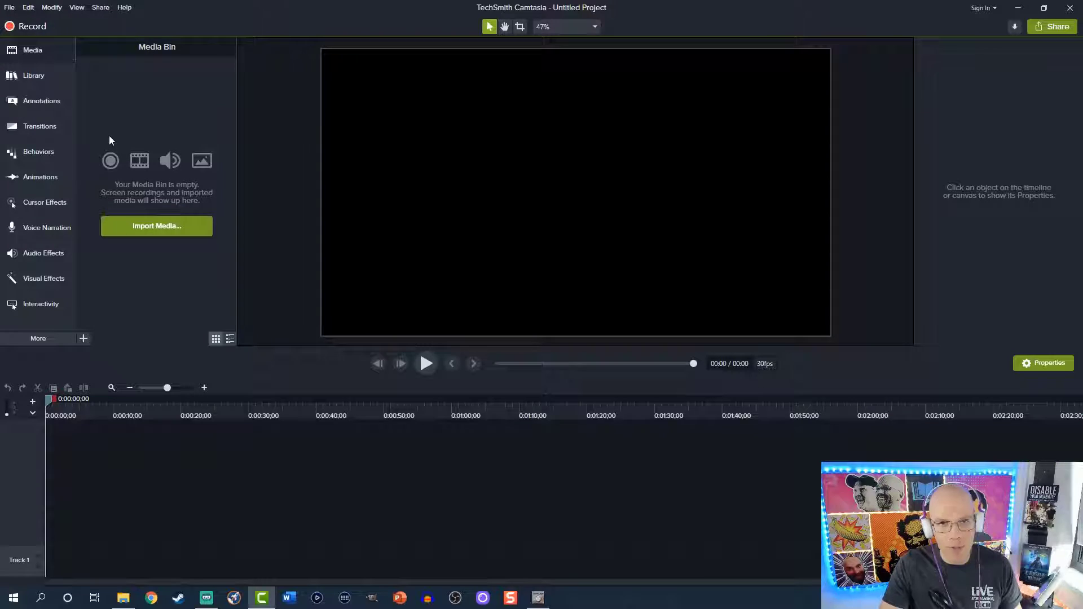
{"action": "left_click", "coordinate": [11, 11]}
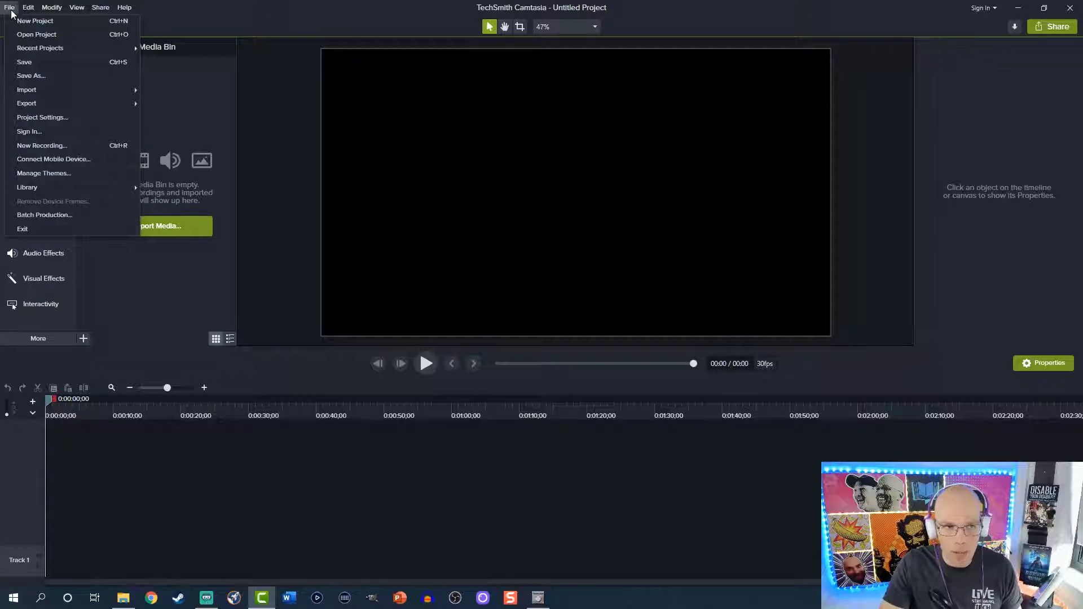
{"action": "left_click", "coordinate": [25, 120]}
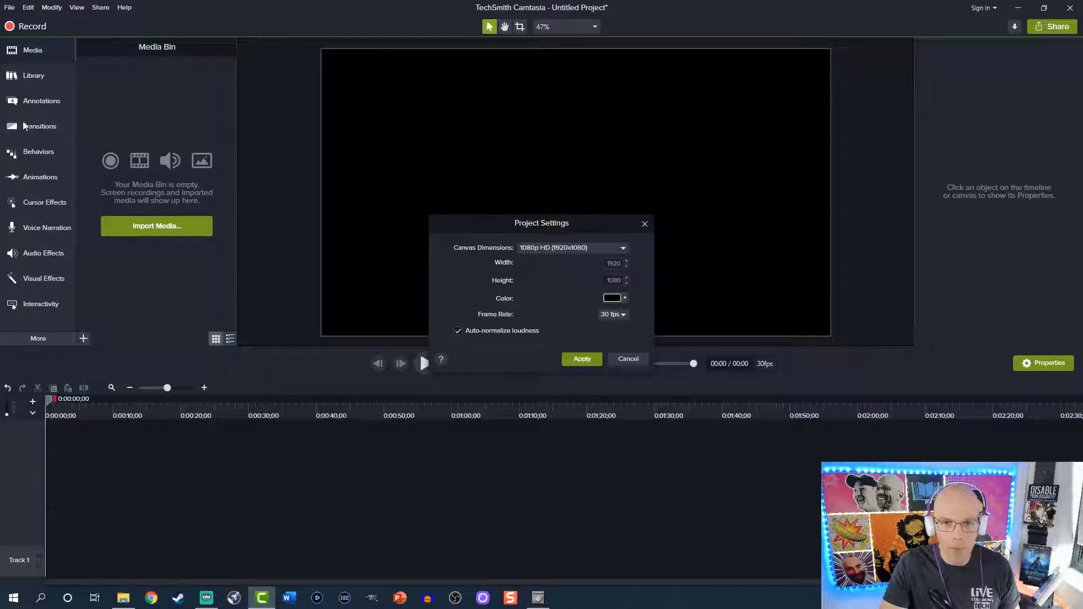
{"action": "left_click", "coordinate": [569, 251]}
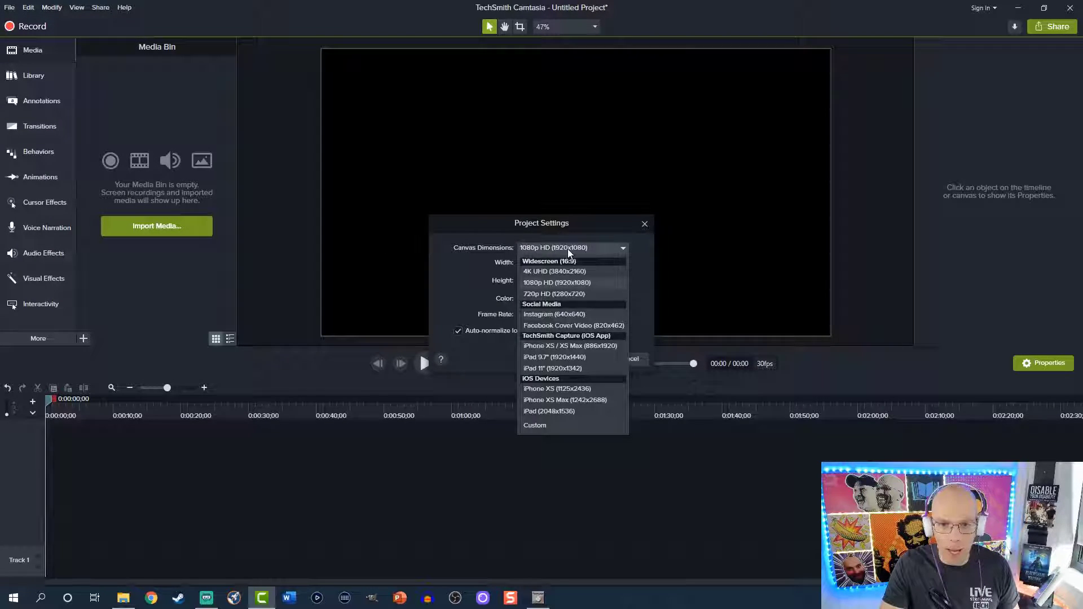
{"action": "left_click", "coordinate": [559, 326]}
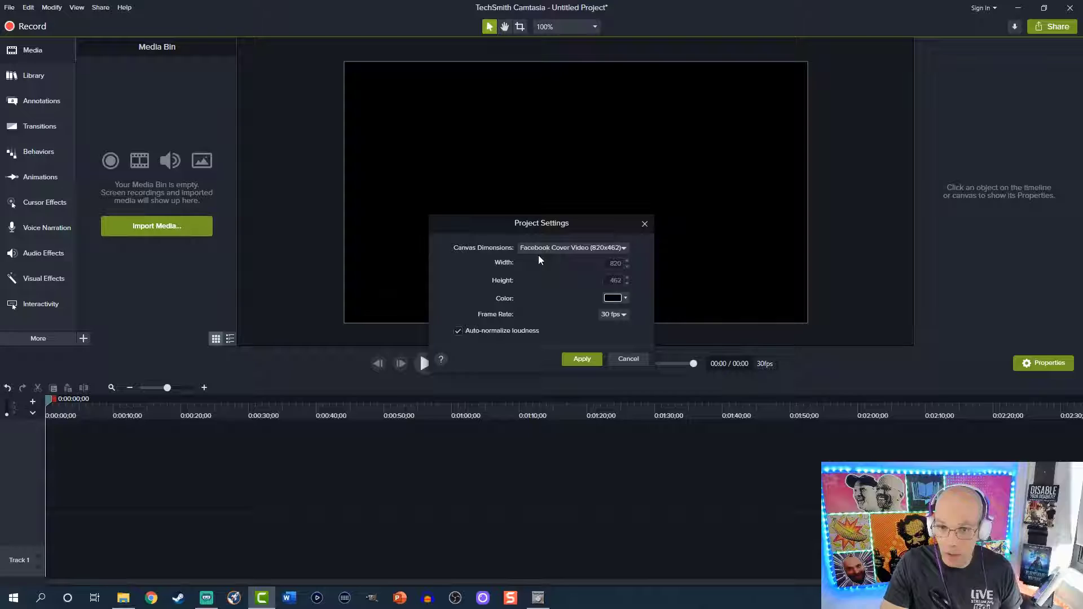
{"action": "left_click", "coordinate": [616, 316]}
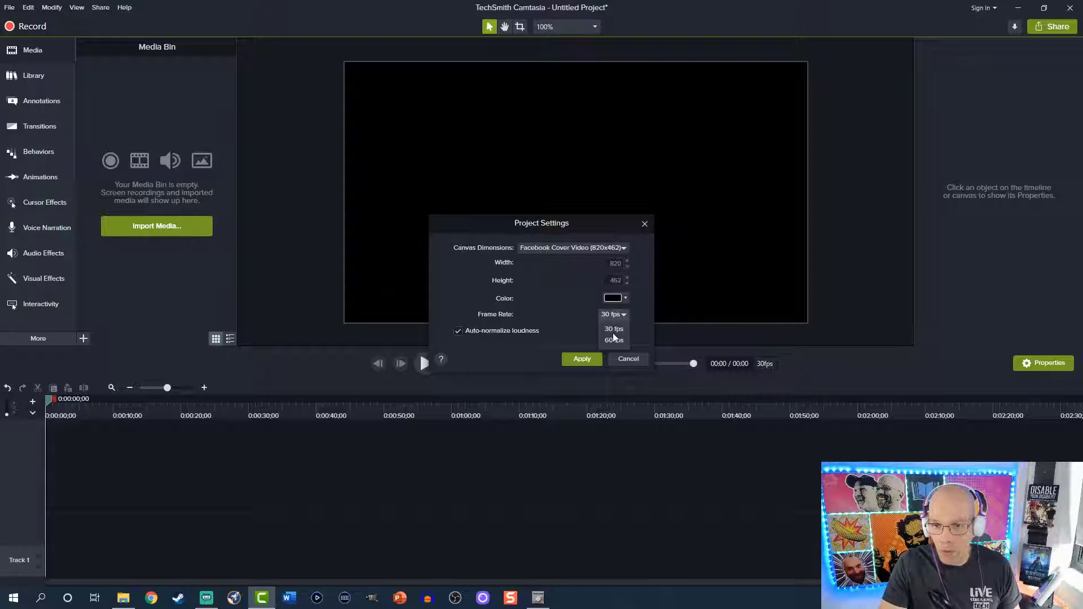
{"action": "left_click", "coordinate": [613, 332]}
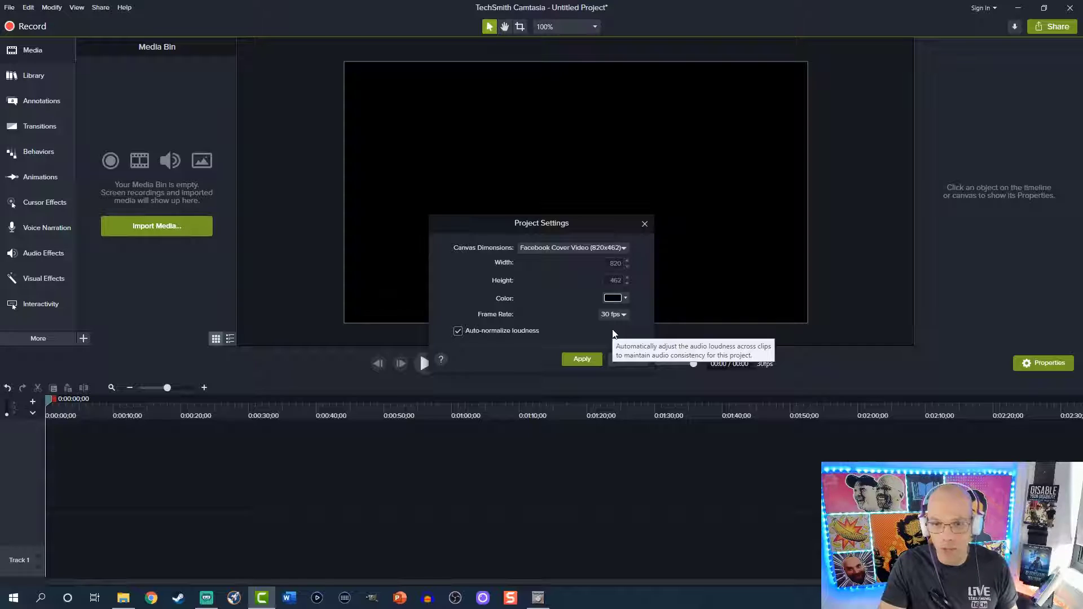
{"action": "left_click", "coordinate": [582, 359]}
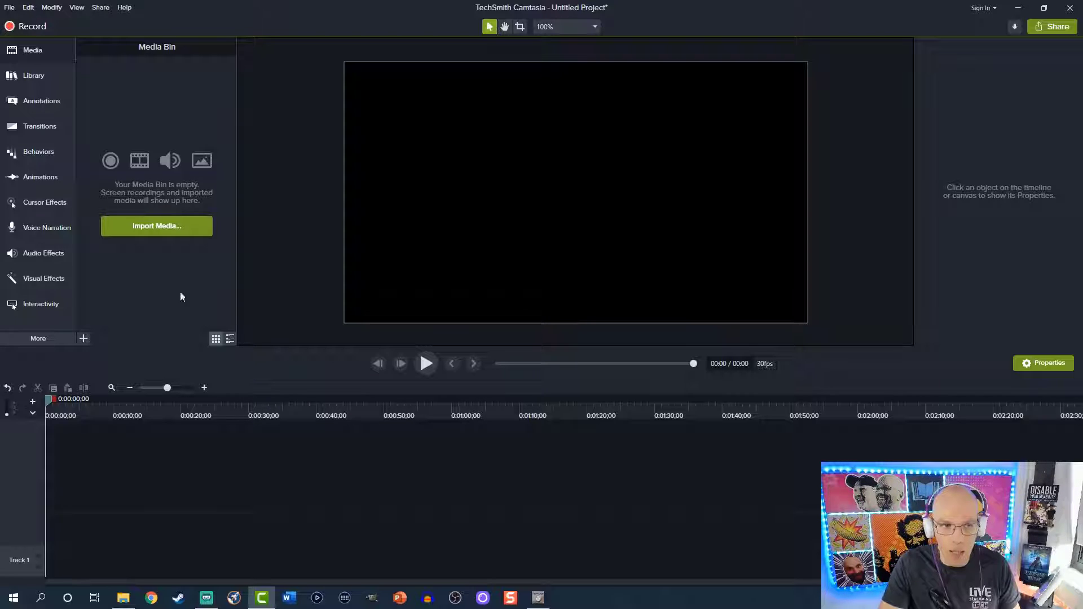
Look through the Icons folder of the Camtasia 2019 library, including its Buildings subfolder
{"action": "left_click", "coordinate": [26, 74]}
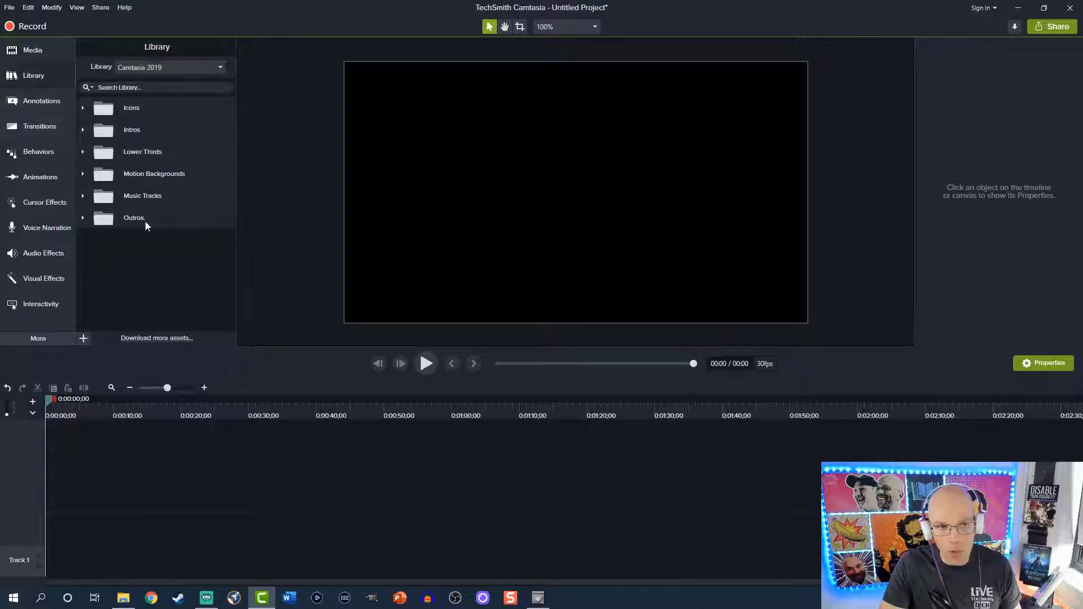
{"action": "left_click", "coordinate": [128, 110]}
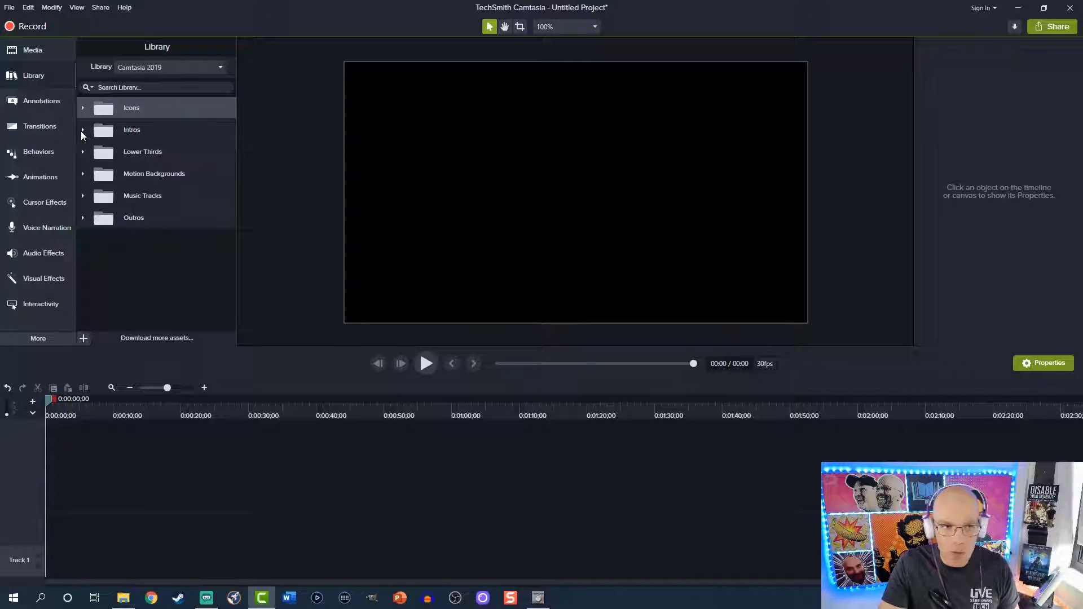
{"action": "left_click", "coordinate": [82, 109]}
{"action": "left_click", "coordinate": [82, 109]}
{"action": "left_click", "coordinate": [83, 109]}
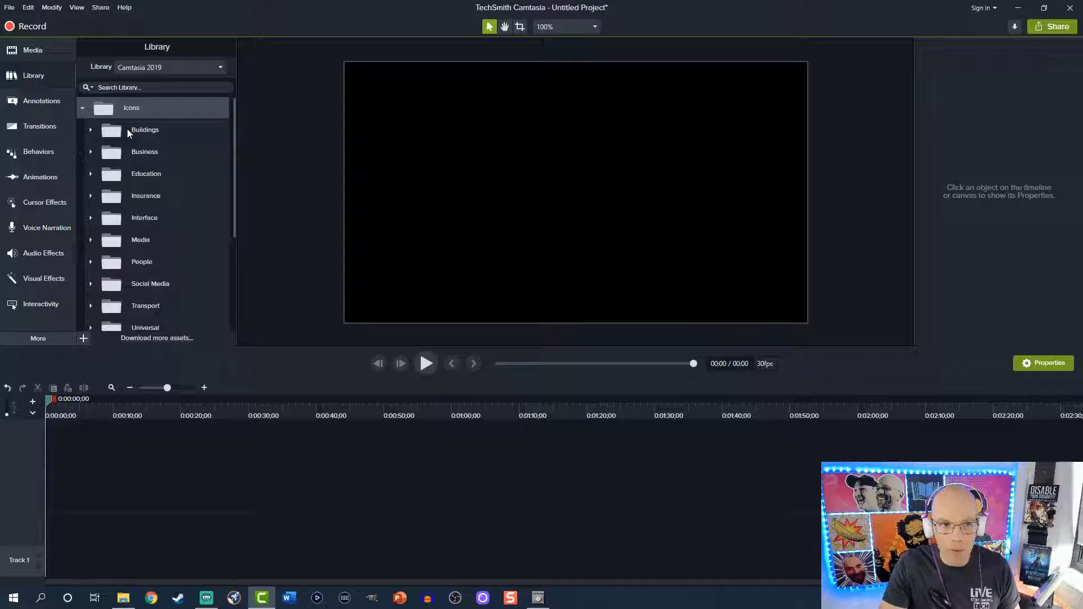
{"action": "left_click", "coordinate": [91, 130]}
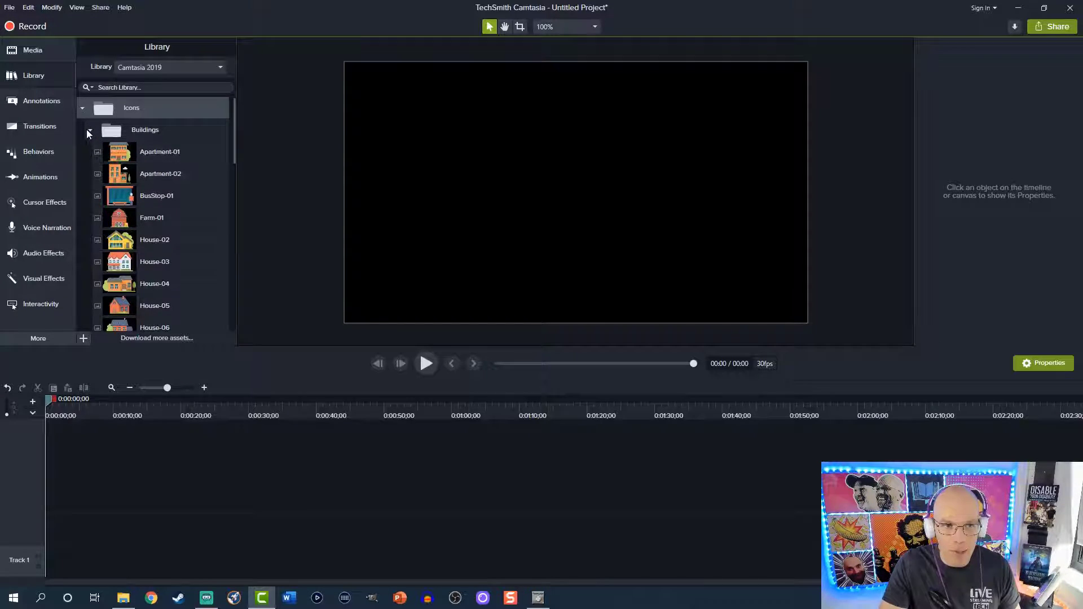
{"action": "left_click", "coordinate": [89, 131]}
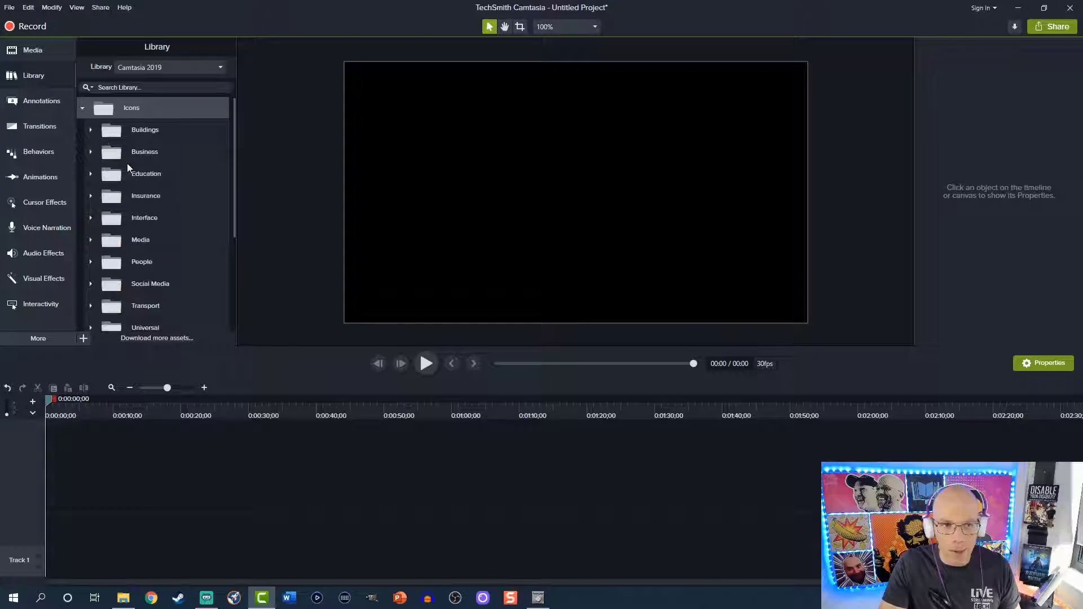
{"action": "left_click", "coordinate": [83, 108]}
Browse the library's Intros folder and preview the linewipe intro
{"action": "left_click", "coordinate": [85, 130]}
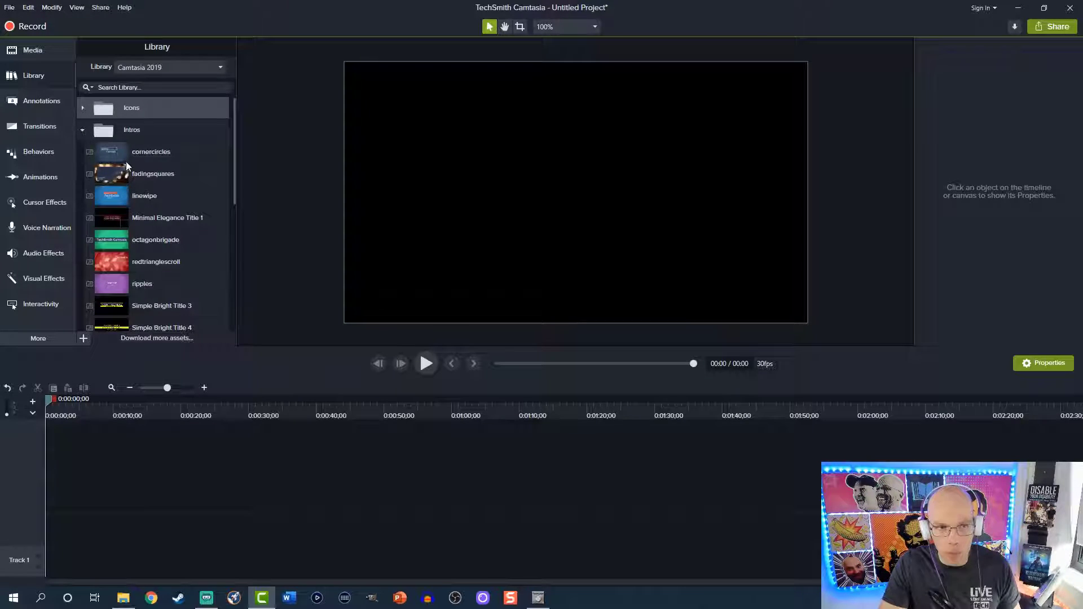
{"action": "right_click", "coordinate": [116, 200]}
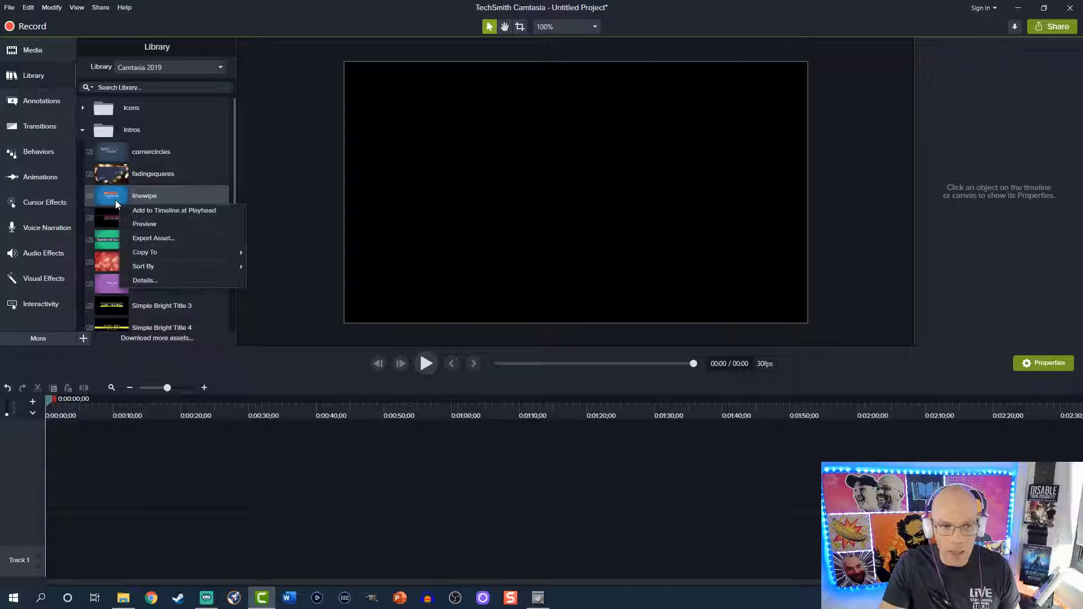
{"action": "left_click", "coordinate": [144, 224]}
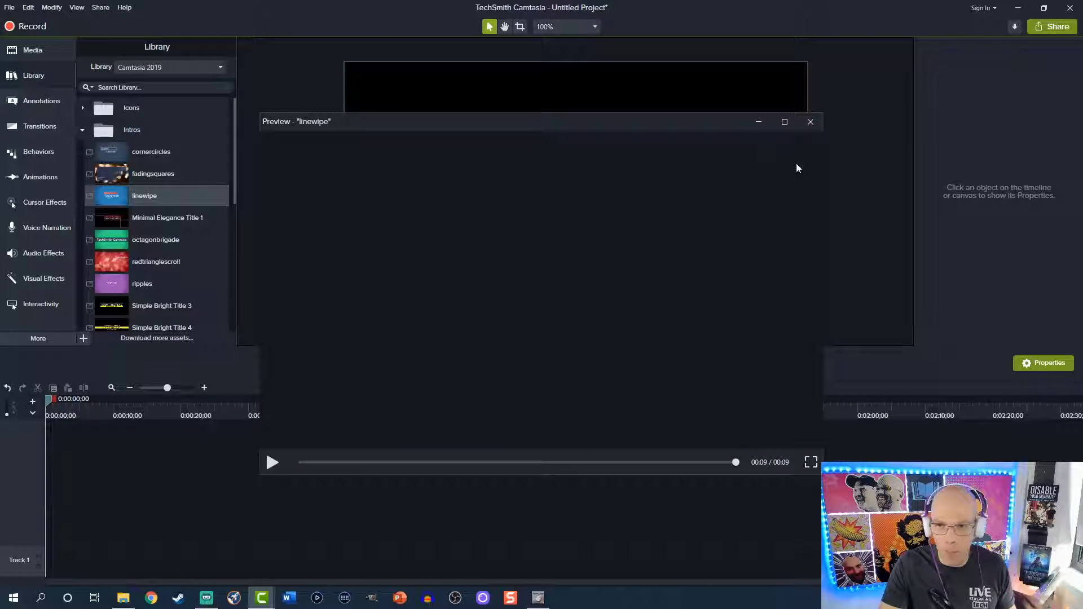
{"action": "left_click", "coordinate": [811, 122]}
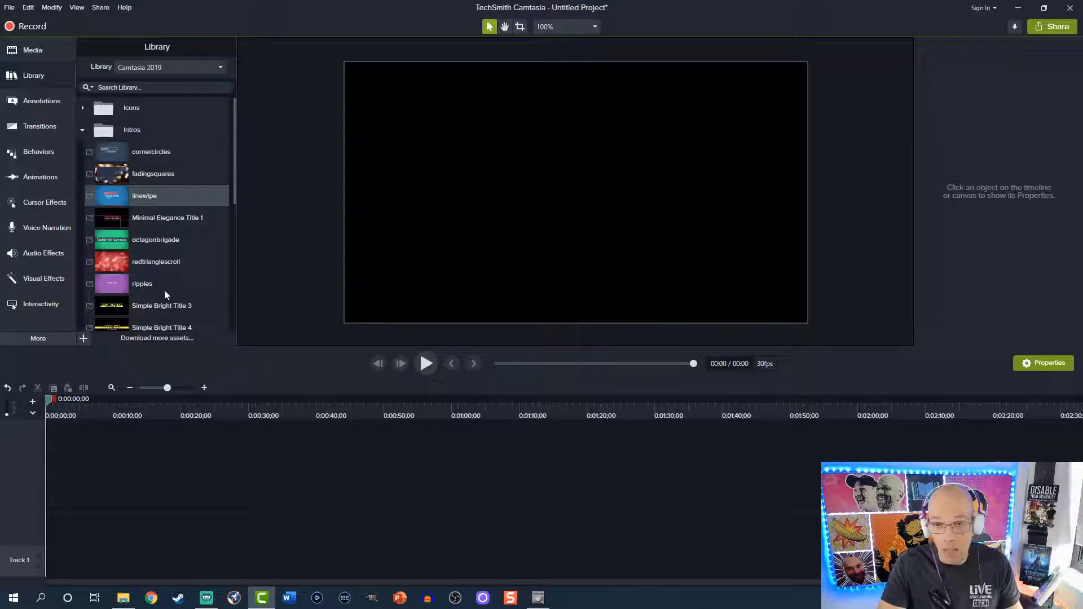
{"action": "scroll", "coordinate": [166, 299], "scroll_direction": "down", "scroll_amount": 2}
{"action": "scroll", "coordinate": [166, 299], "scroll_direction": "up", "scroll_amount": 2}
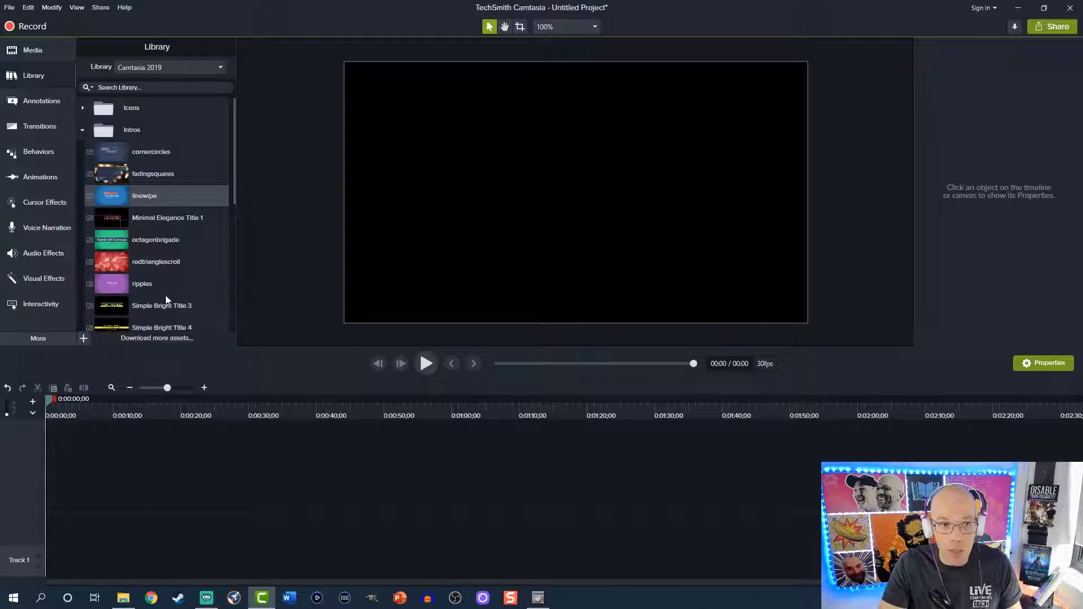
{"action": "left_click", "coordinate": [81, 132]}
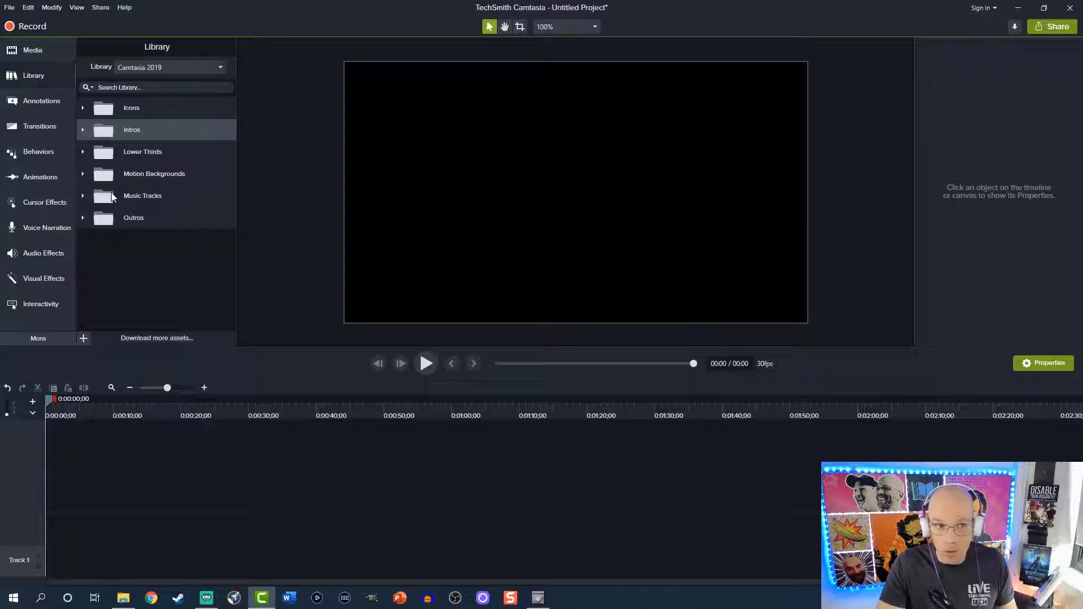
Switch to the LST user library and add its Bumper clip to the timeline at the playhead
{"action": "left_click", "coordinate": [144, 69]}
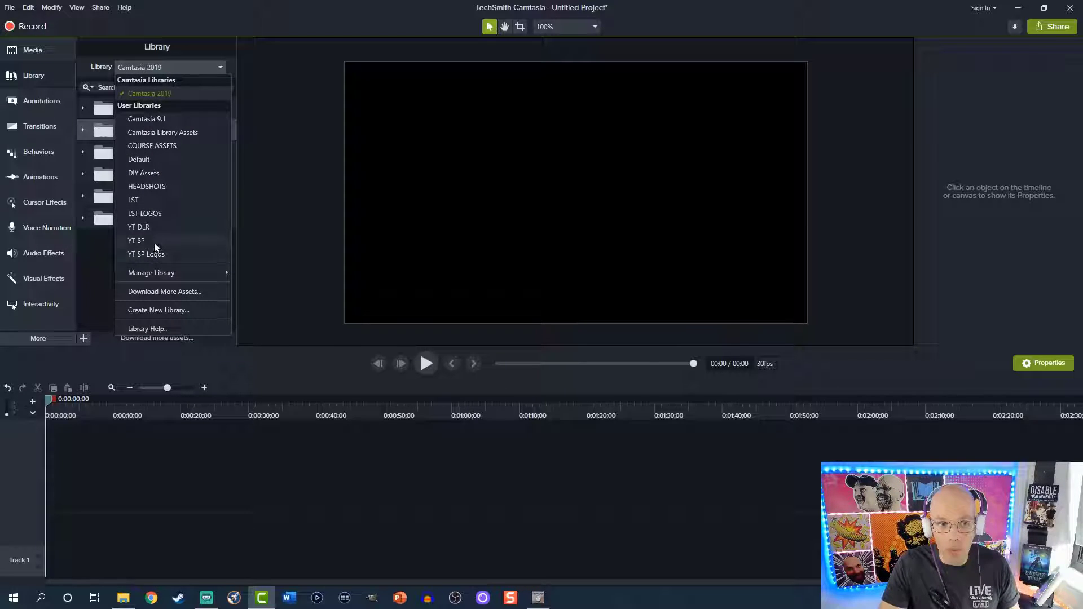
{"action": "left_click", "coordinate": [136, 201]}
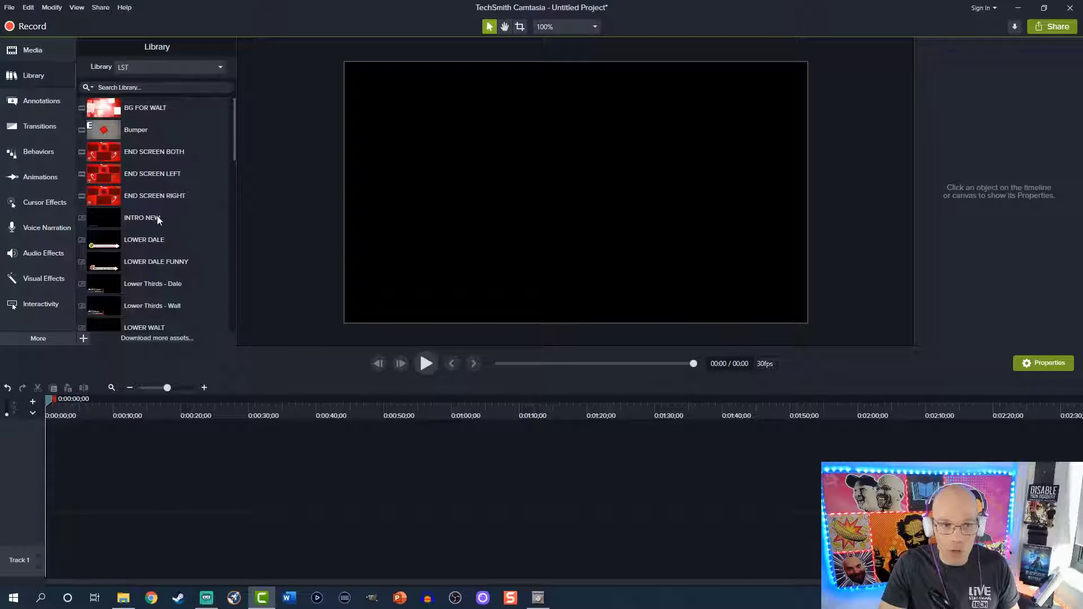
{"action": "right_click", "coordinate": [134, 134]}
{"action": "left_click", "coordinate": [190, 142]}
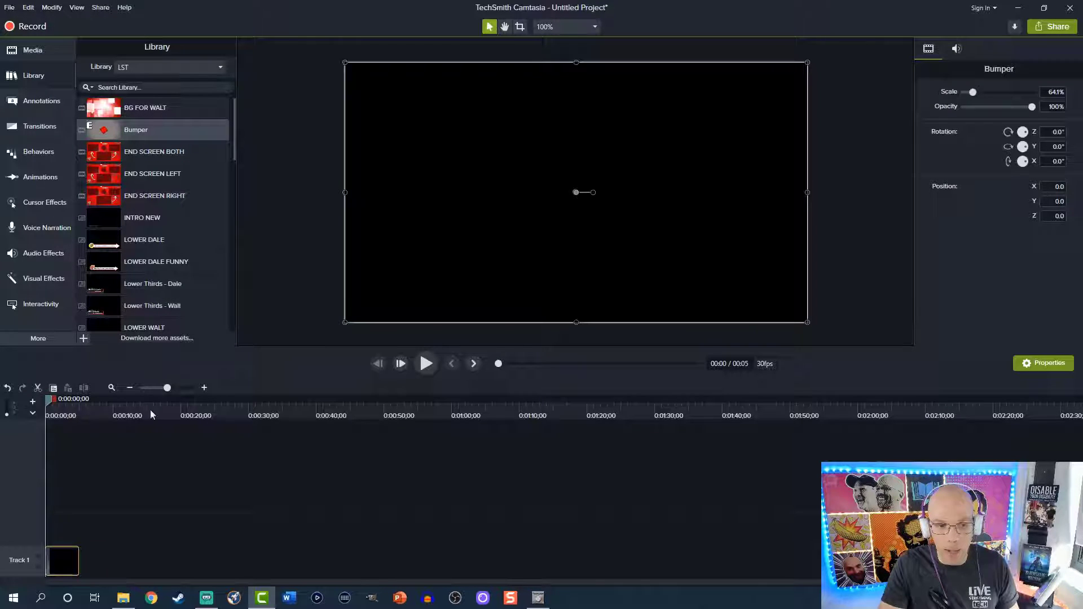
Separate the Bumper clip's audio from its video and delete the audio part
{"action": "right_click", "coordinate": [60, 564]}
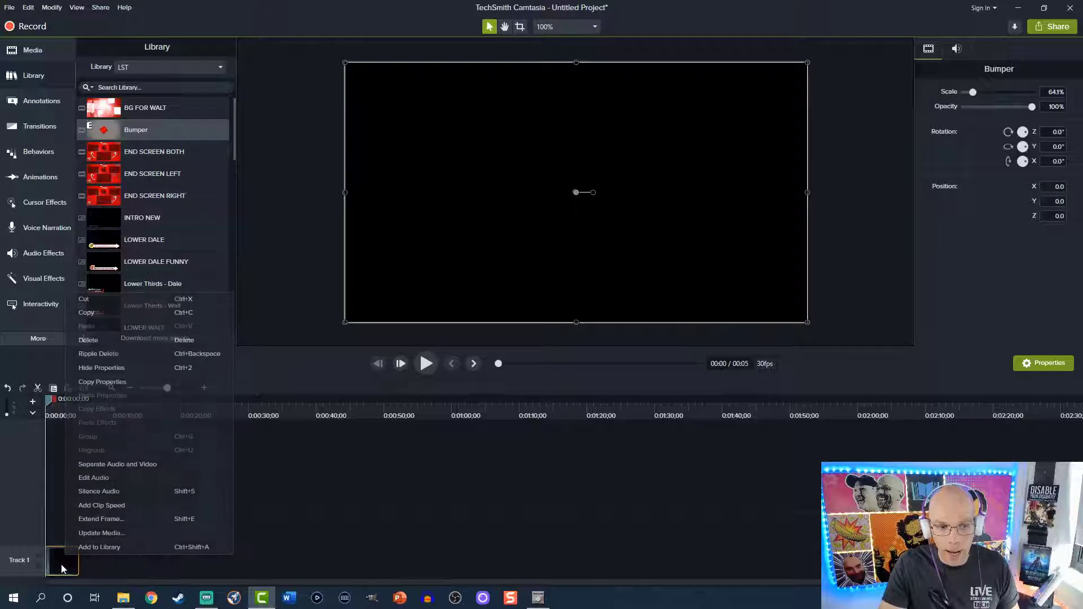
{"action": "left_click", "coordinate": [102, 463]}
{"action": "left_click", "coordinate": [87, 534]}
{"action": "left_click", "coordinate": [70, 536]}
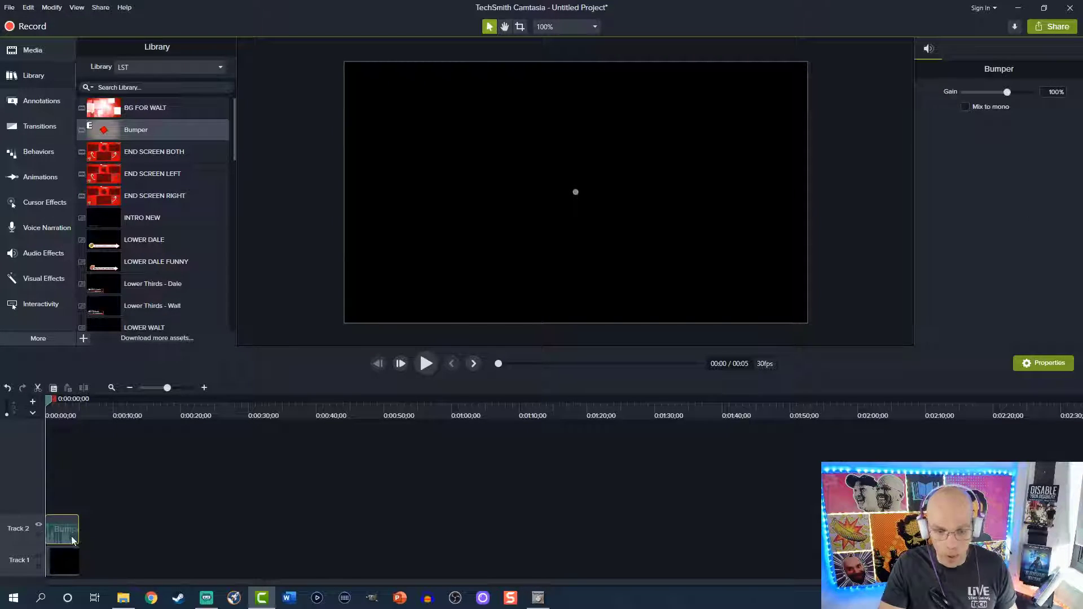
{"action": "key", "text": "Delete"}
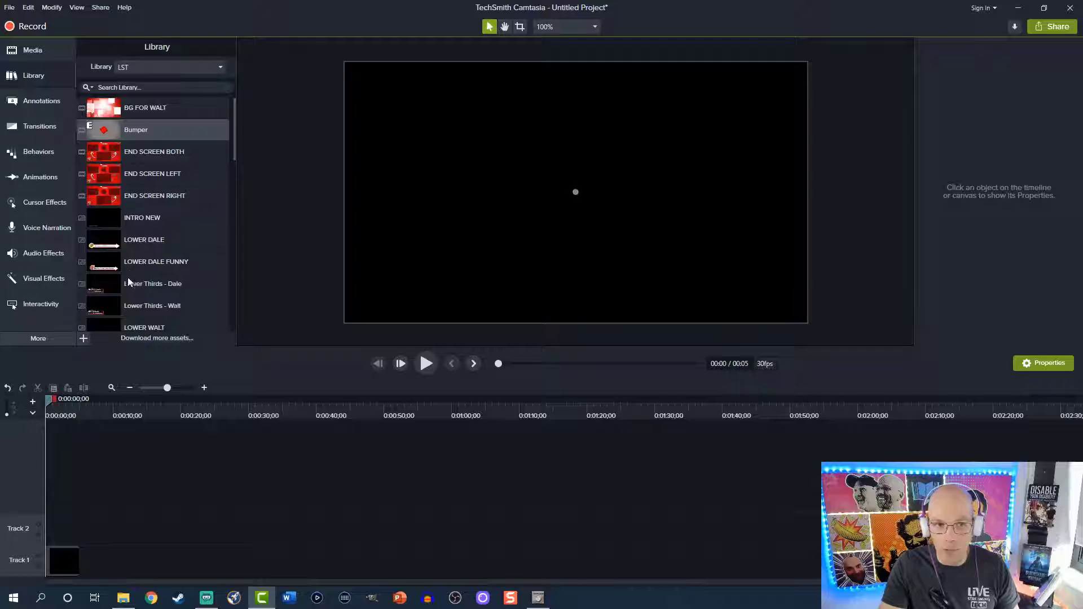
Add the YT LST Theme Song from the LST library to the timeline at the playhead
{"action": "scroll", "coordinate": [130, 277], "scroll_direction": "down", "scroll_amount": 8}
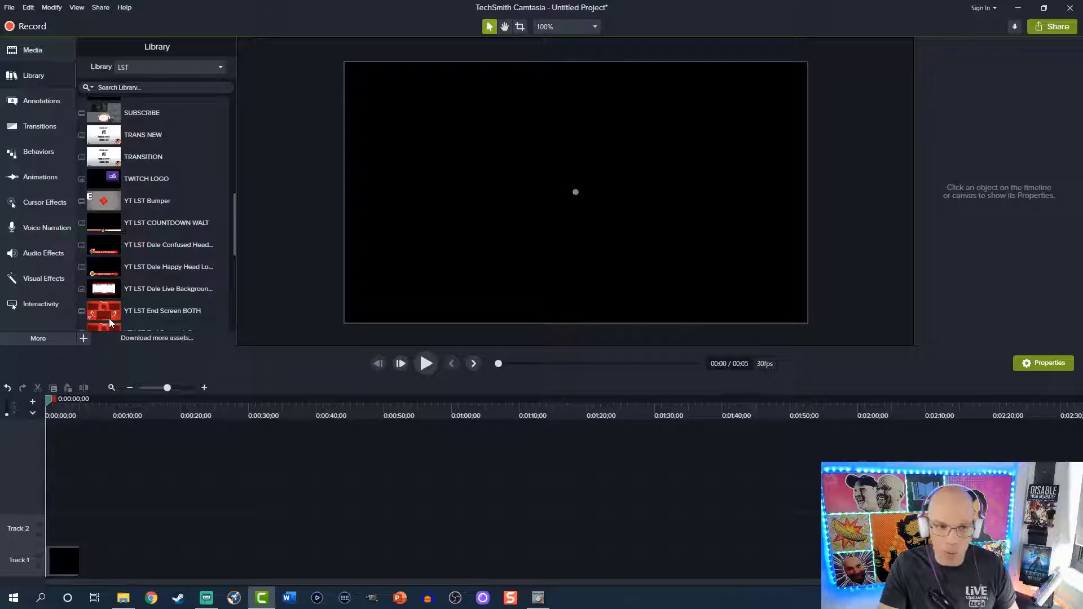
{"action": "scroll", "coordinate": [98, 296], "scroll_direction": "down", "scroll_amount": 5}
{"action": "right_click", "coordinate": [104, 297]}
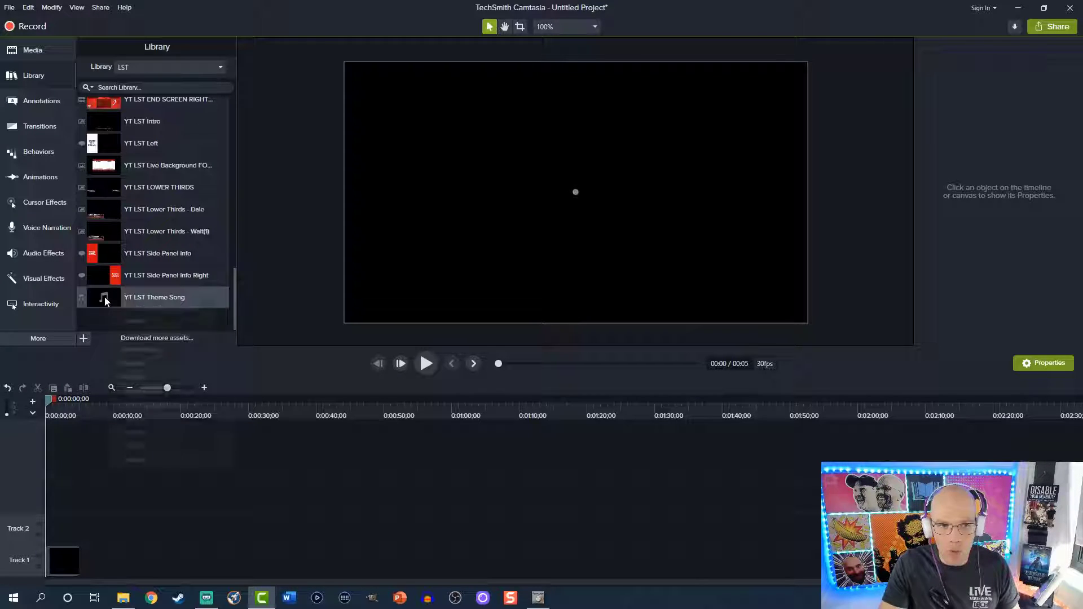
{"action": "left_click", "coordinate": [136, 307]}
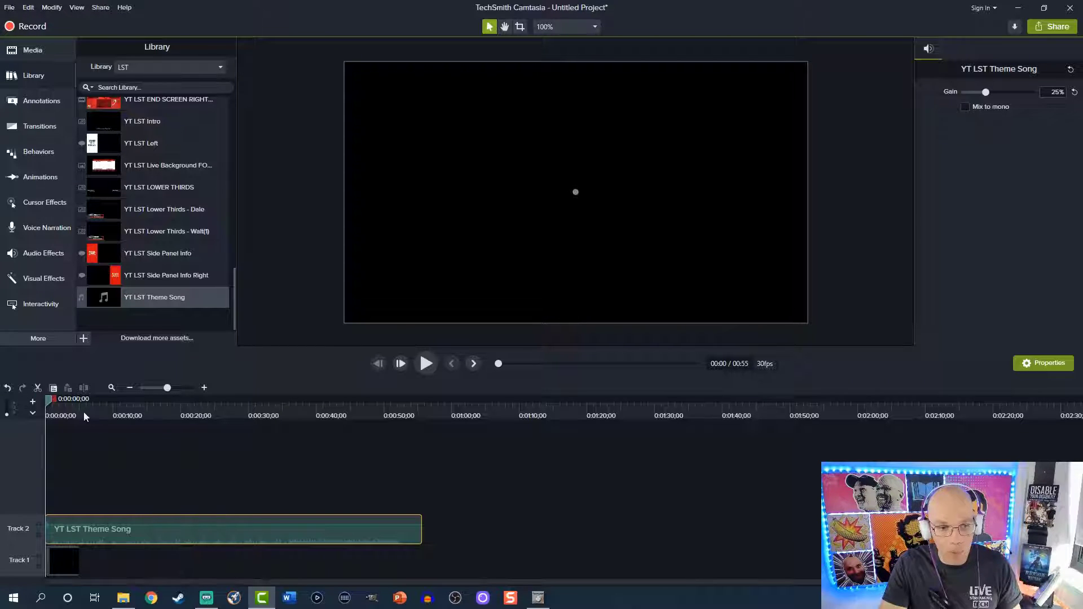
Split the theme song at 0:00:00;24, delete the opening piece and move the remainder to the timeline's start
{"action": "left_click", "coordinate": [178, 387]}
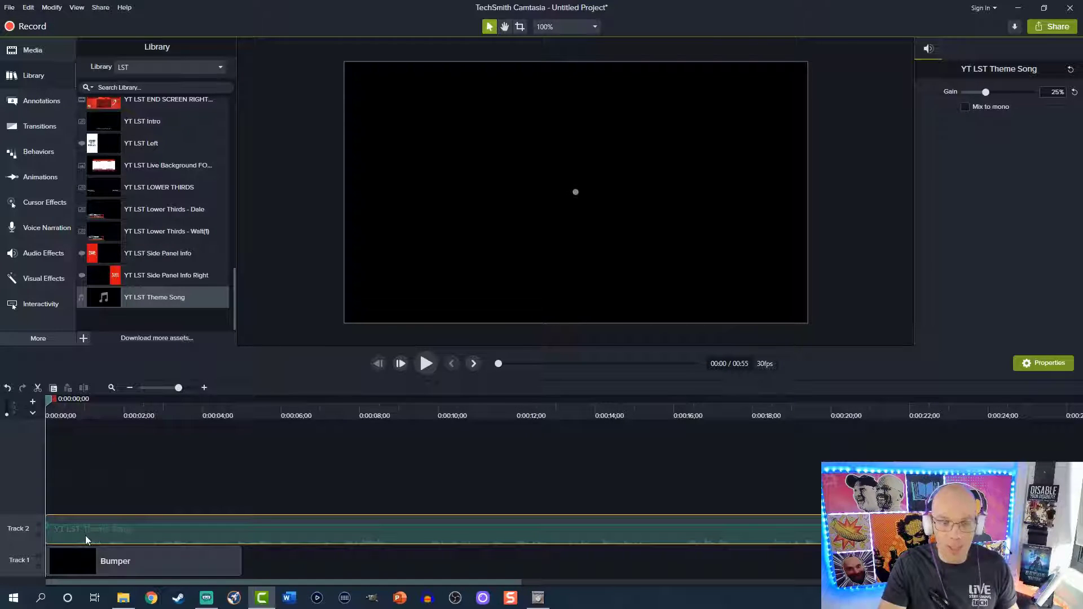
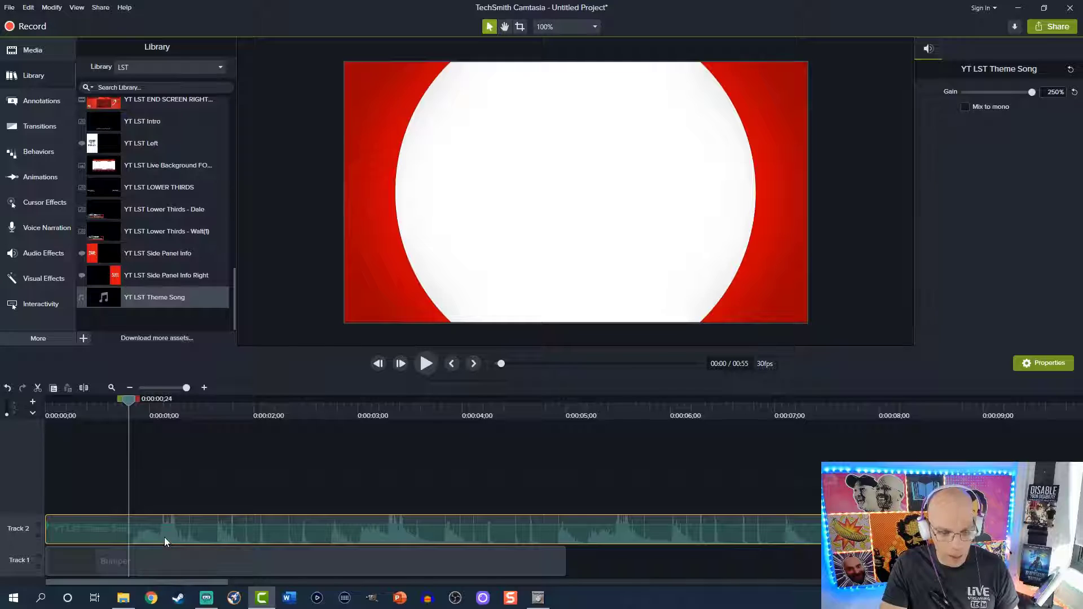
{"action": "key", "text": "s"}
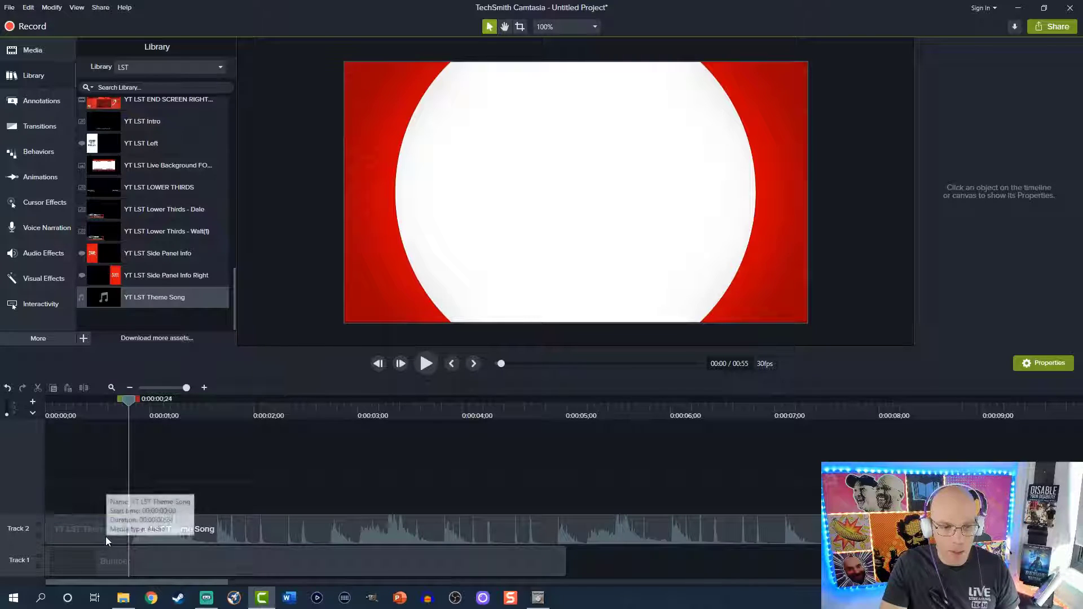
{"action": "left_click", "coordinate": [107, 536]}
{"action": "key", "text": "Delete"}
{"action": "left_click_drag", "start_coordinate": [190, 535], "coordinate": [98, 541]}
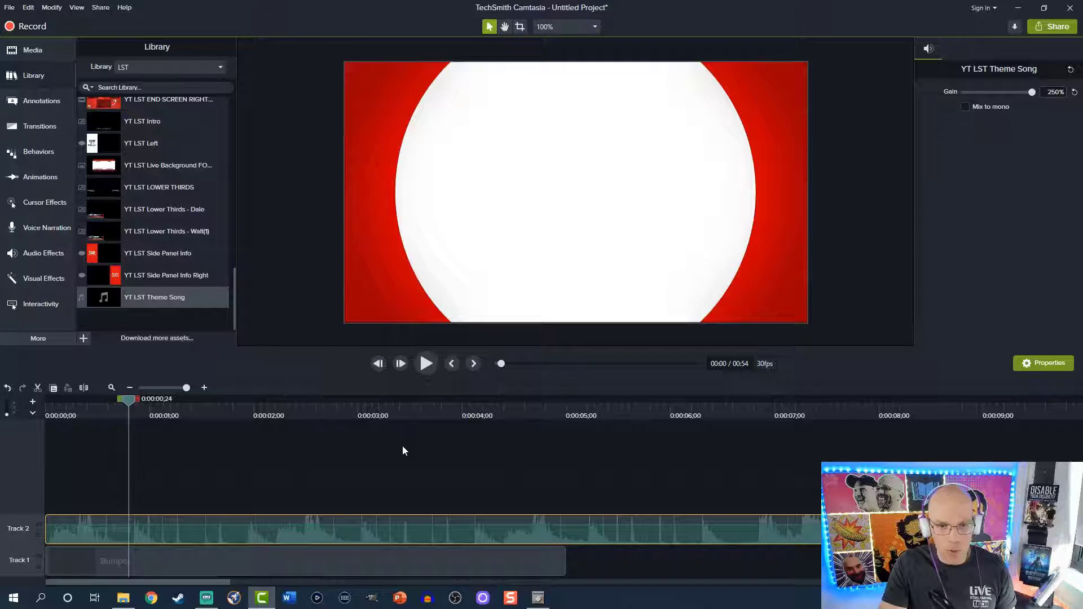
Shorten the end of the theme song on Track 2 so the project lasts 30 seconds
{"action": "scroll", "coordinate": [403, 451], "scroll_direction": "down", "scroll_amount": 4}
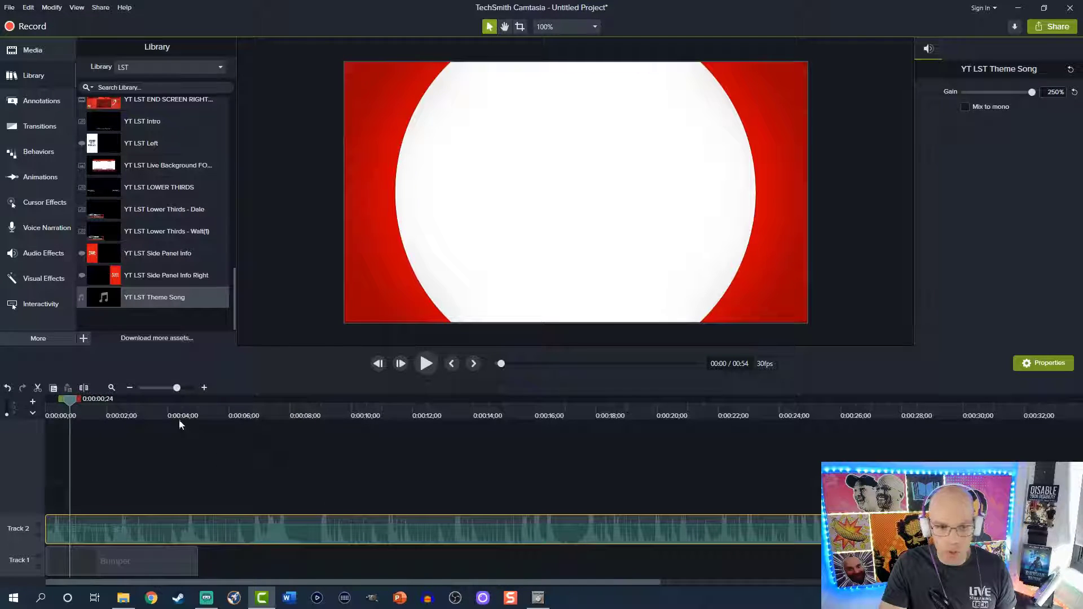
{"action": "left_click", "coordinate": [203, 398]}
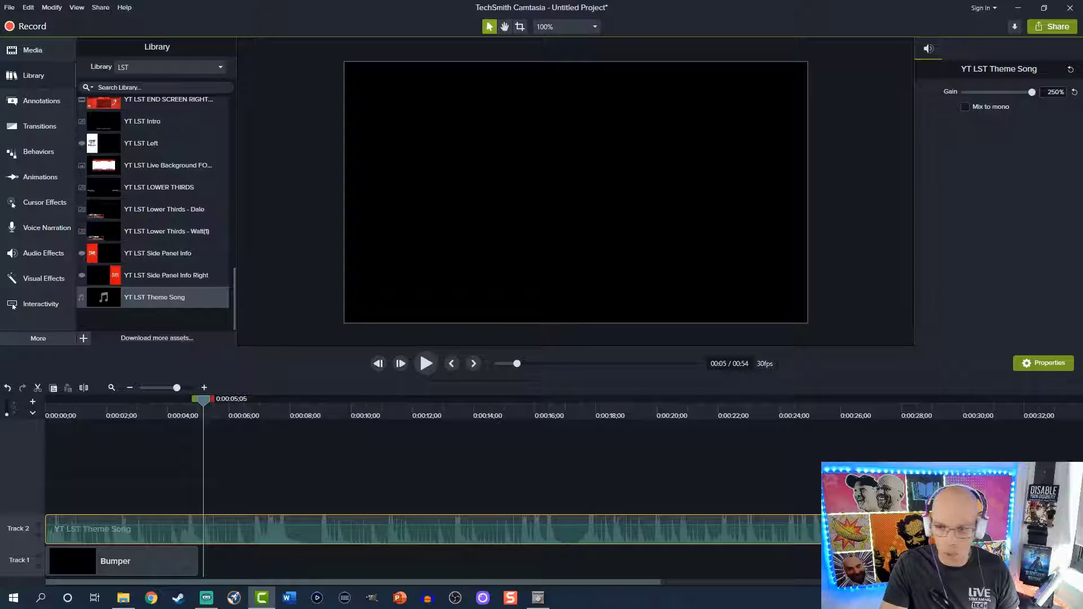
{"action": "scroll", "coordinate": [576, 571], "scroll_direction": "down", "scroll_amount": 2}
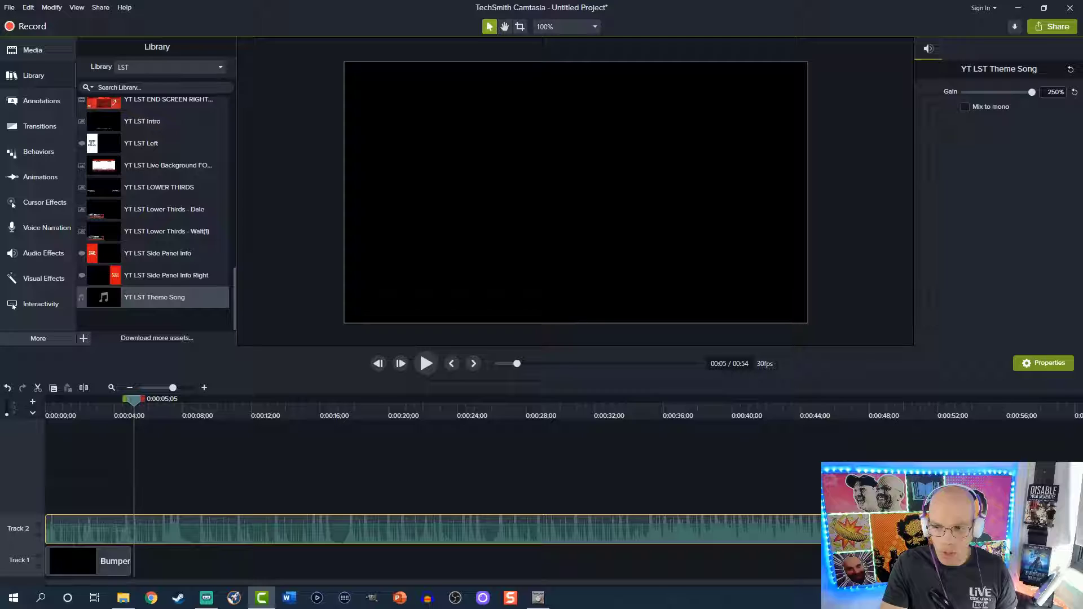
{"action": "left_click_drag", "start_coordinate": [971, 515], "coordinate": [560, 523]}
{"action": "left_click", "coordinate": [503, 563]}
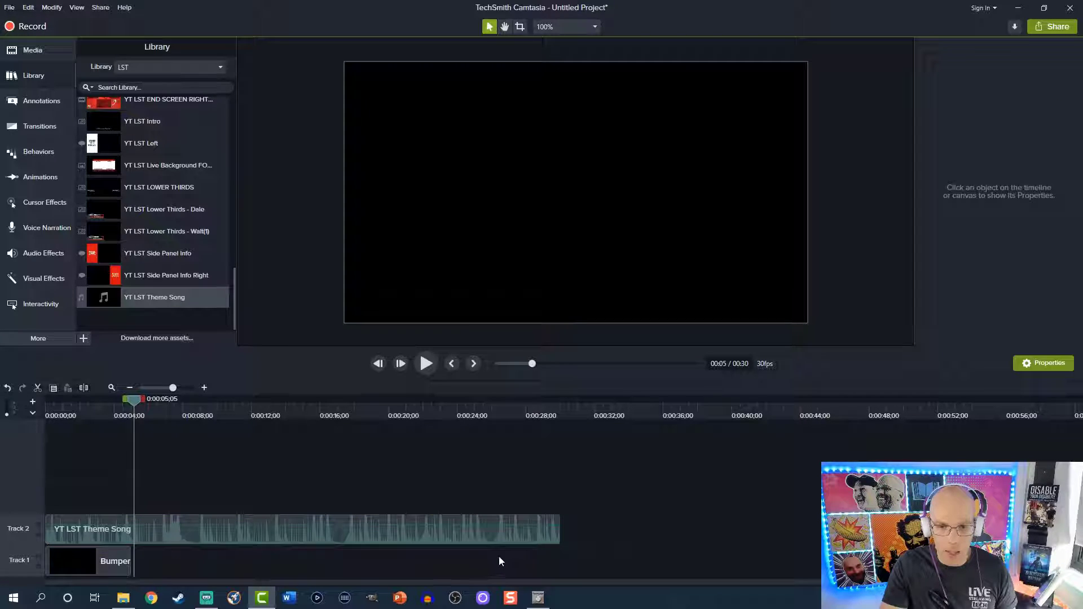
Apply a Fade Out audio effect to the theme song and play back its ending from 0:00:26;15
{"action": "left_click", "coordinate": [495, 540]}
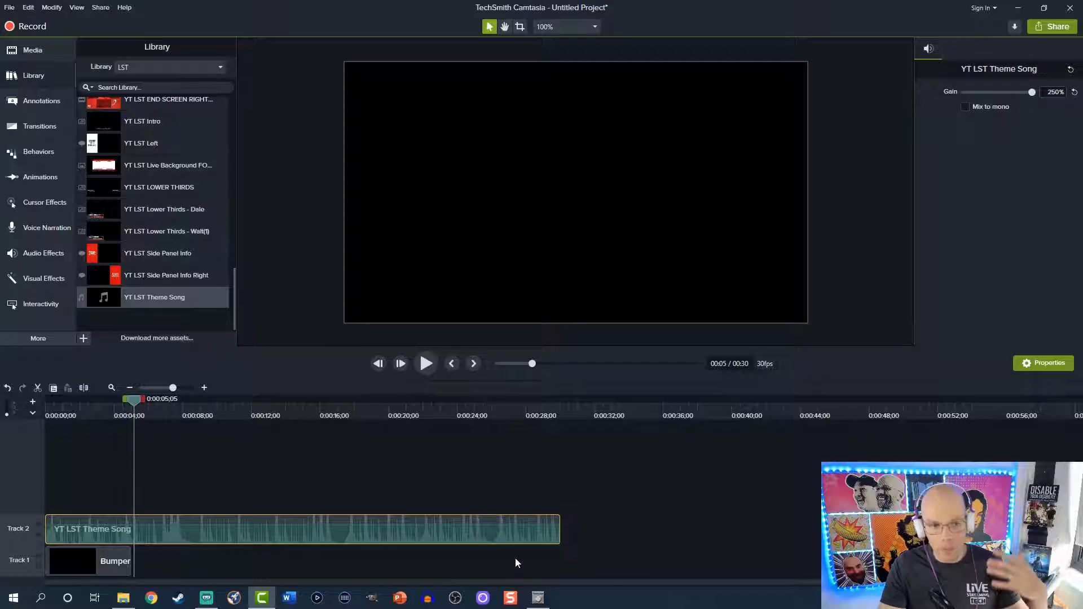
{"action": "left_click", "coordinate": [62, 255]}
{"action": "left_click_drag", "start_coordinate": [209, 151], "coordinate": [548, 531]}
{"action": "left_click", "coordinate": [500, 405]}
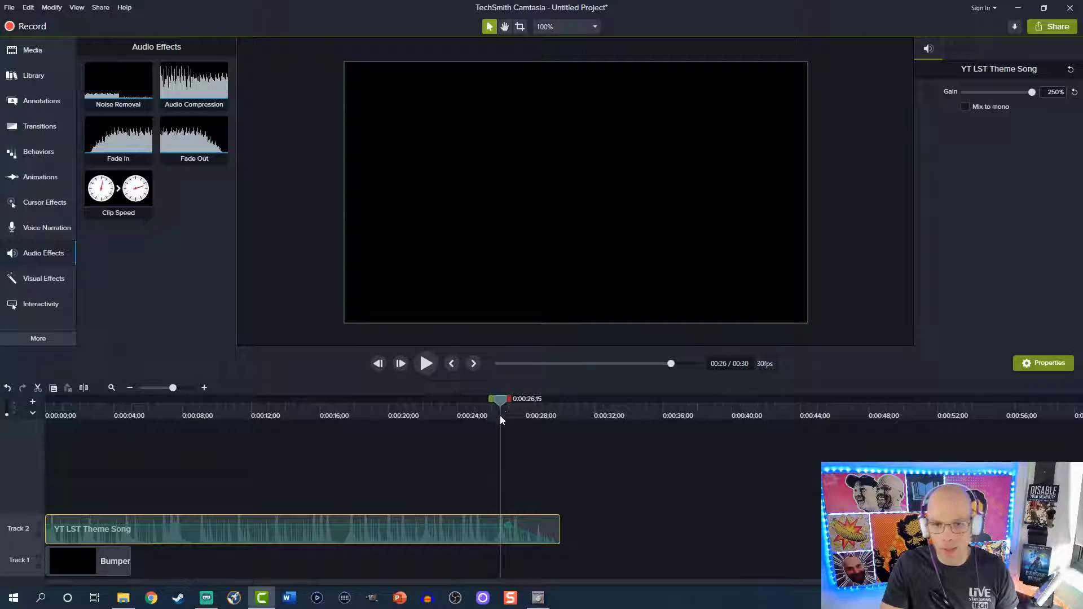
{"action": "key", "text": "space"}
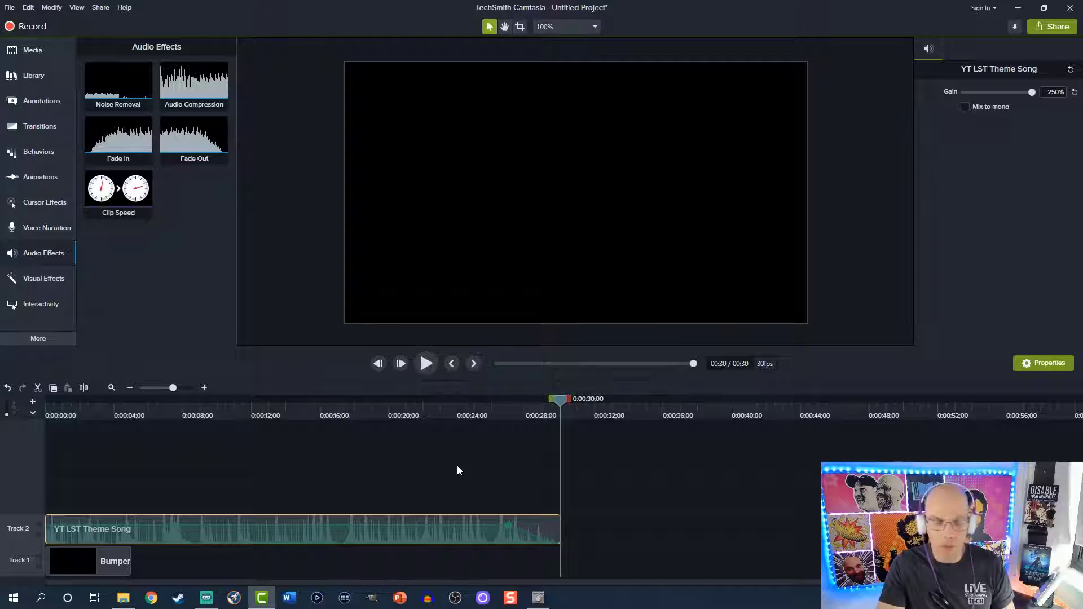
Move the theme song to Track 1, lock that track, and place the Bumper clip above it on Track 2
{"action": "left_click_drag", "start_coordinate": [86, 559], "coordinate": [83, 492]}
{"action": "left_click_drag", "start_coordinate": [143, 532], "coordinate": [99, 582]}
{"action": "left_click", "coordinate": [39, 566]}
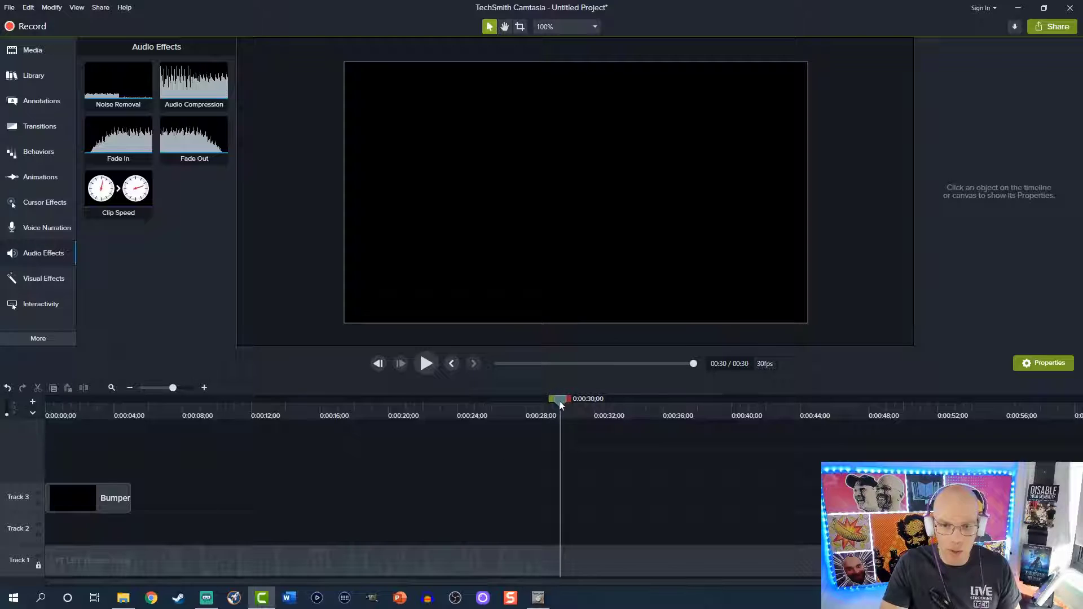
{"action": "left_click_drag", "start_coordinate": [559, 402], "coordinate": [318, 398]}
{"action": "left_click_drag", "start_coordinate": [121, 497], "coordinate": [105, 543]}
Play back the Bumper clip together with the theme song from the start of the timeline
{"action": "left_click_drag", "start_coordinate": [316, 399], "coordinate": [45, 435]}
{"action": "key", "text": "ctrl+2"}
{"action": "key", "text": "space"}
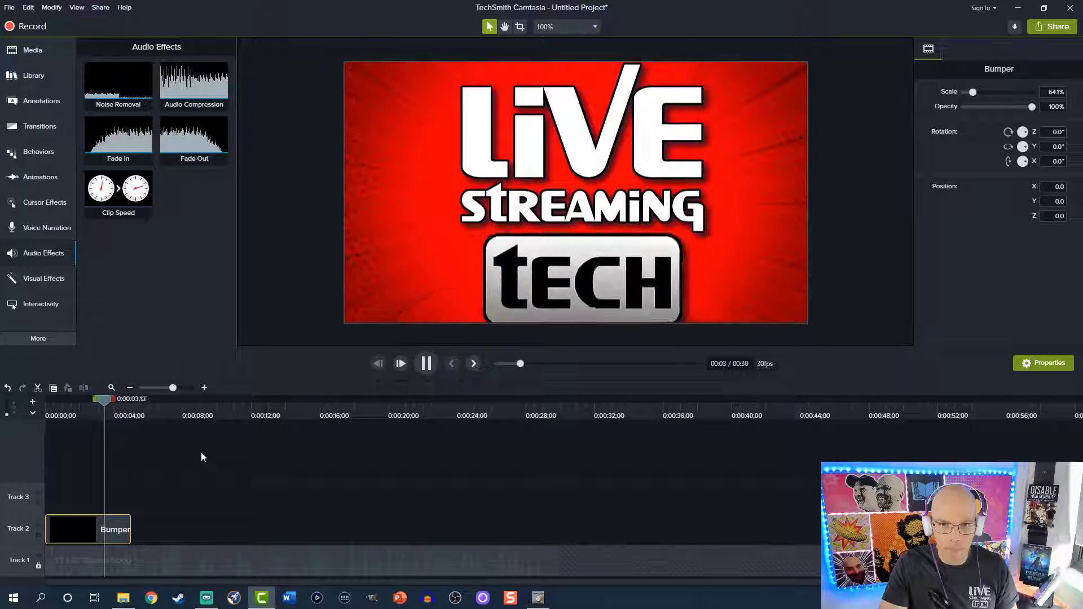
{"action": "key", "text": "space"}
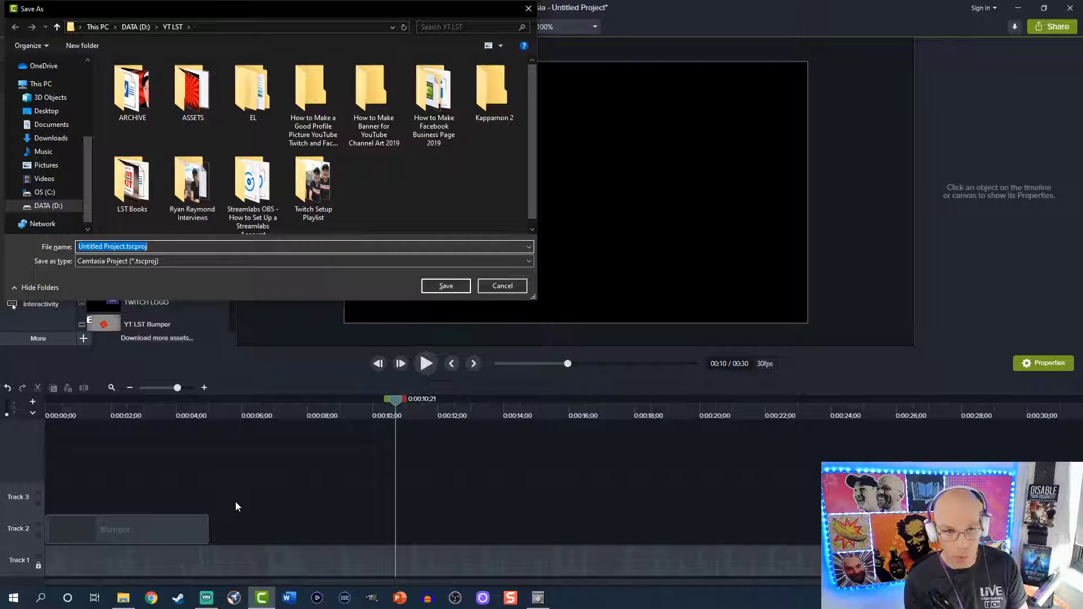
Save the project in the YT LST folder as "Facebook Cover ARt Vidoe"
{"action": "type", "text": "Facebook Cover ARt V"}
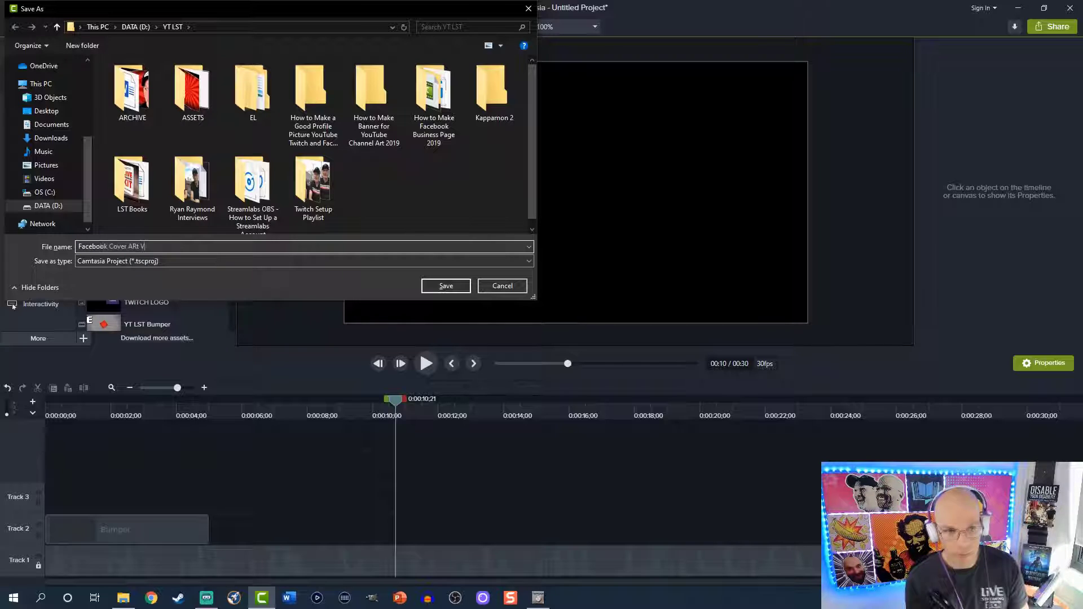
{"action": "type", "text": "ideo"}
{"action": "key", "text": "Return"}
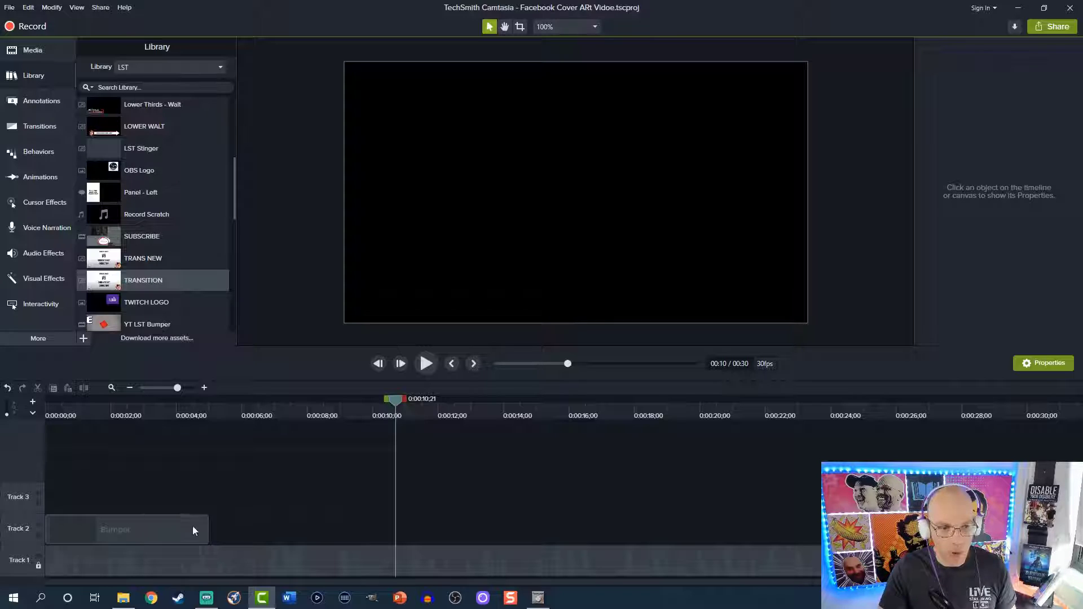
Open the screen recorder and bring its window fully into view below the folder window
{"action": "left_click", "coordinate": [35, 29]}
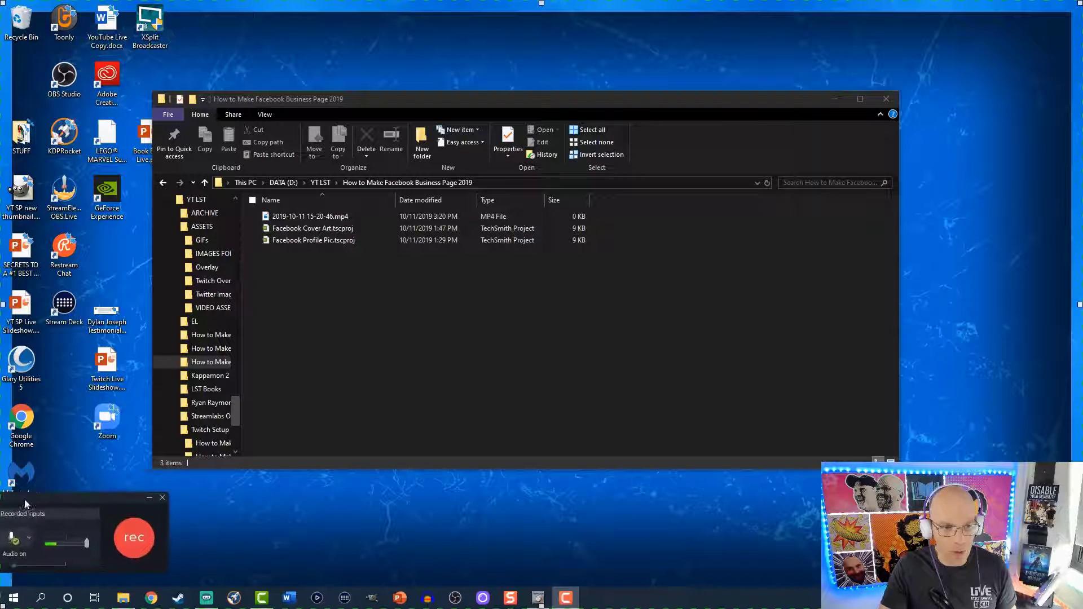
{"action": "left_click_drag", "start_coordinate": [293, 475], "coordinate": [283, 481]}
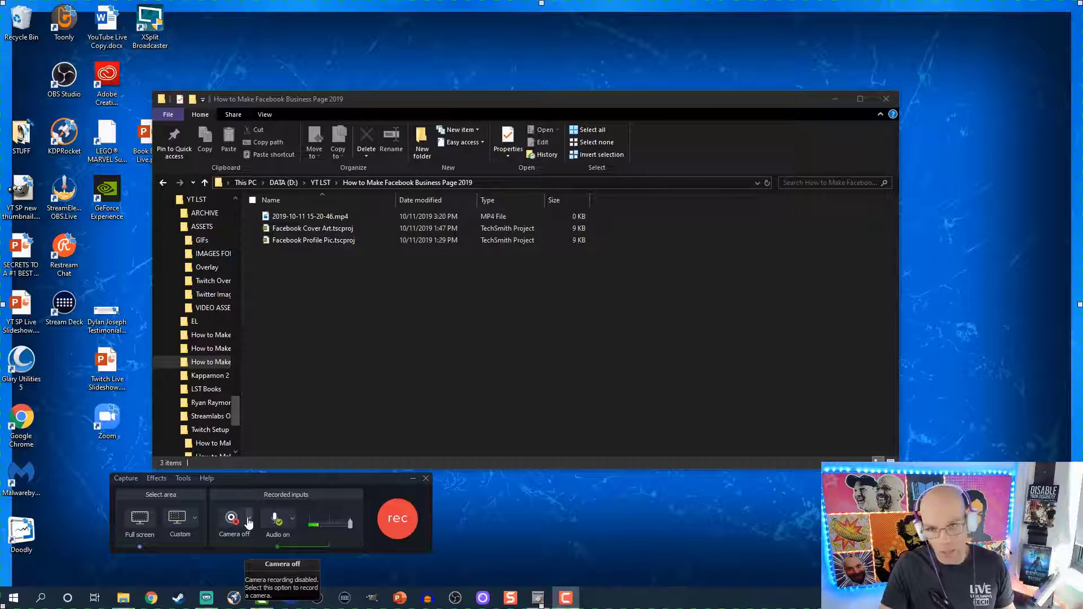
{"action": "left_click", "coordinate": [292, 519]}
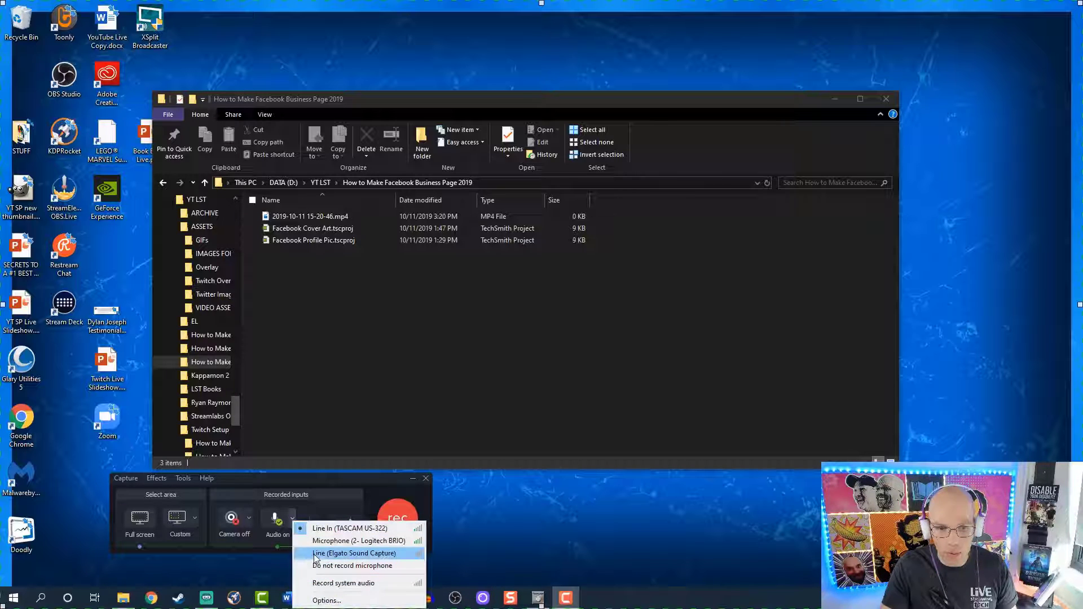
{"action": "left_click", "coordinate": [312, 584]}
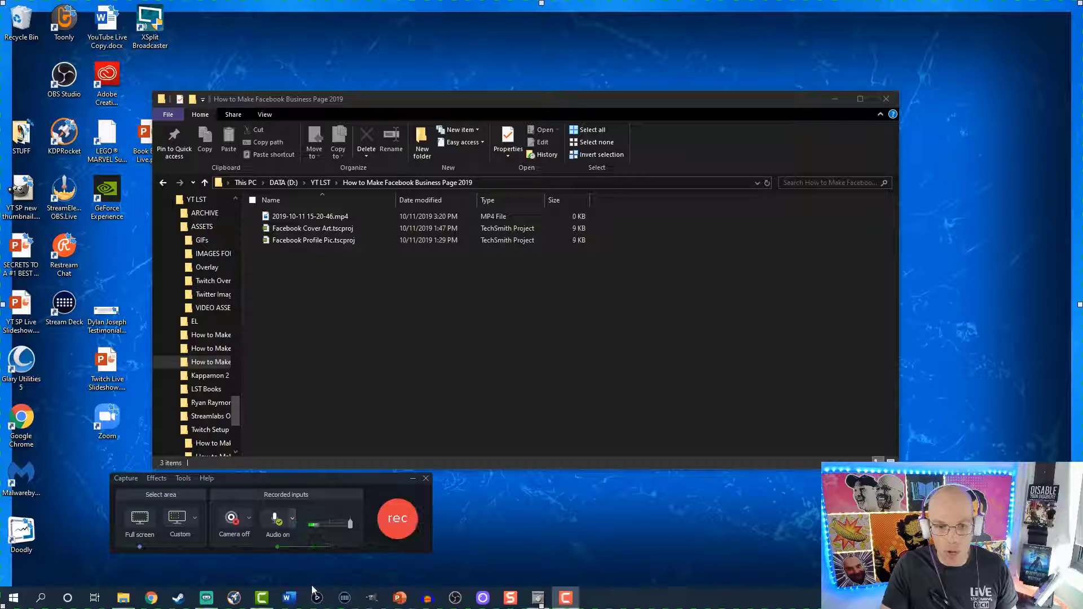
{"action": "left_click", "coordinate": [292, 519]}
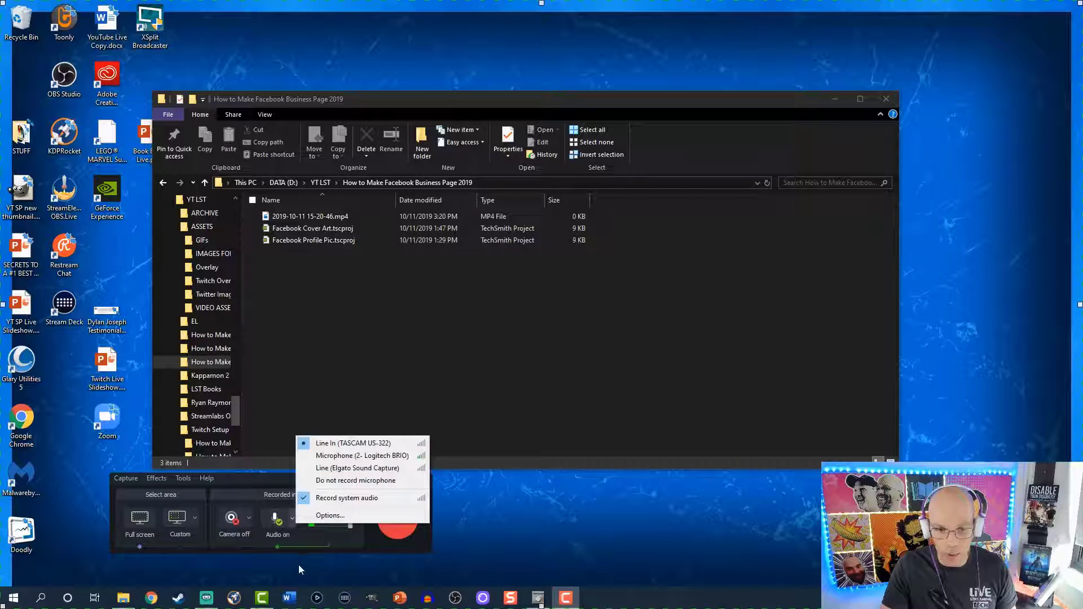
{"action": "left_click", "coordinate": [317, 500]}
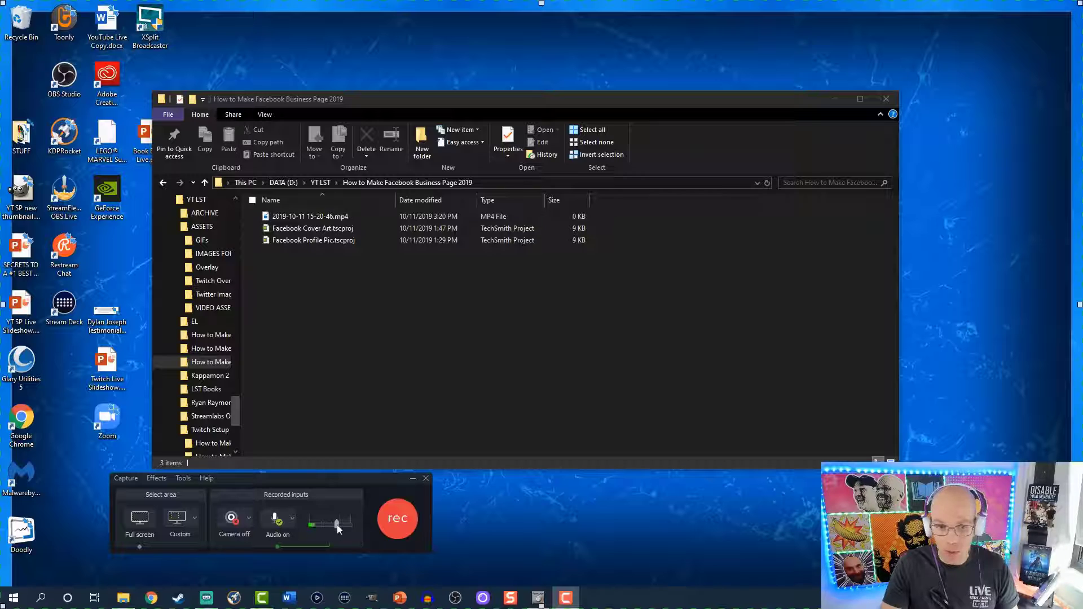
Turn off audio recording, try a narrower custom capture area, and set the capture area back to full screen
{"action": "left_click", "coordinate": [282, 525]}
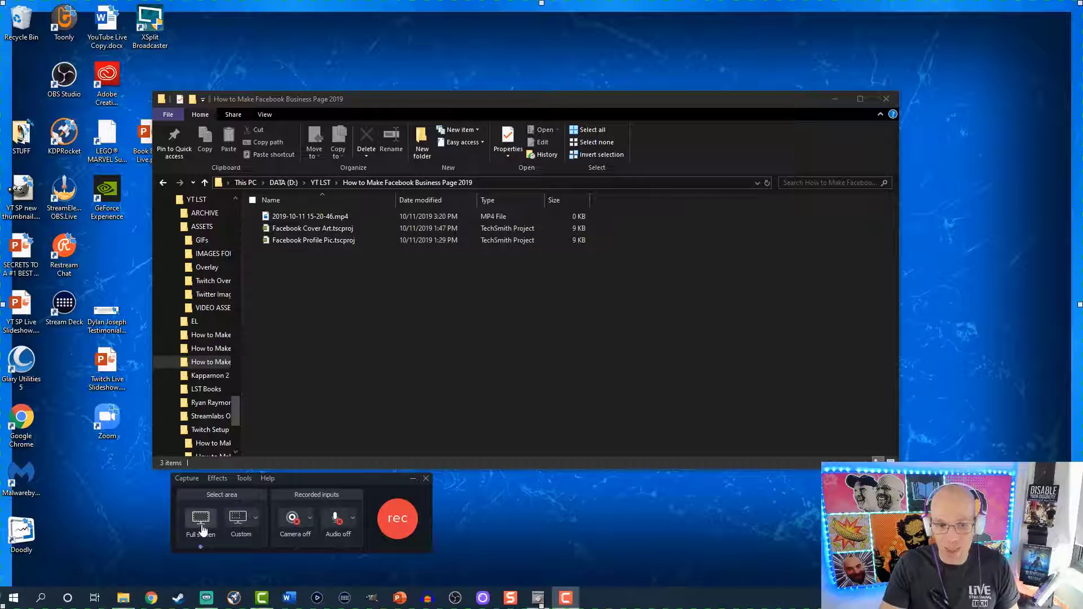
{"action": "left_click_drag", "start_coordinate": [3, 305], "coordinate": [276, 304]}
{"action": "left_click_drag", "start_coordinate": [678, 305], "coordinate": [615, 305]}
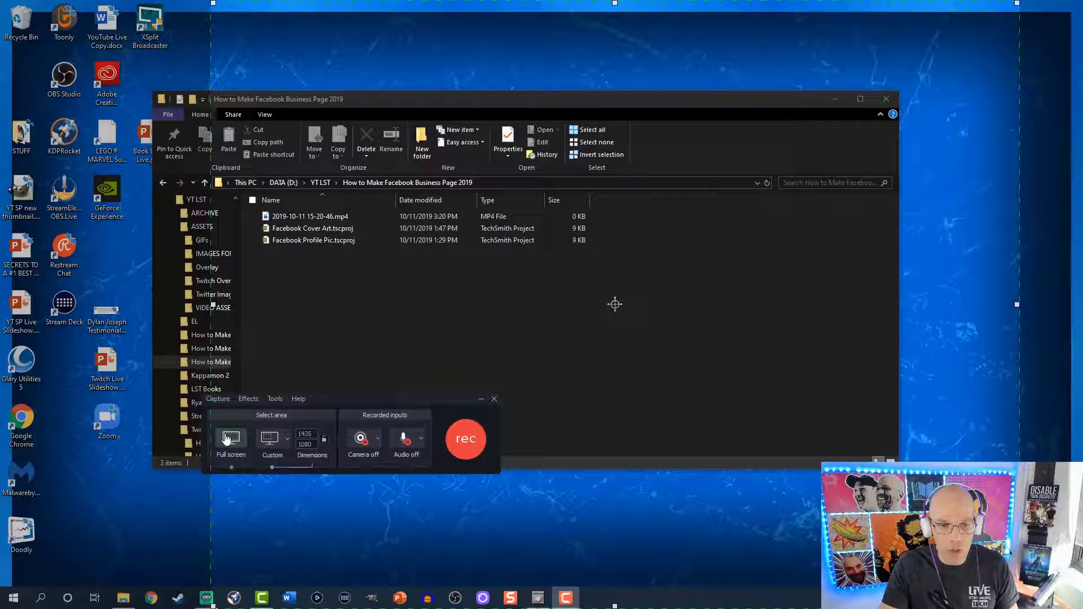
{"action": "left_click", "coordinate": [231, 437]}
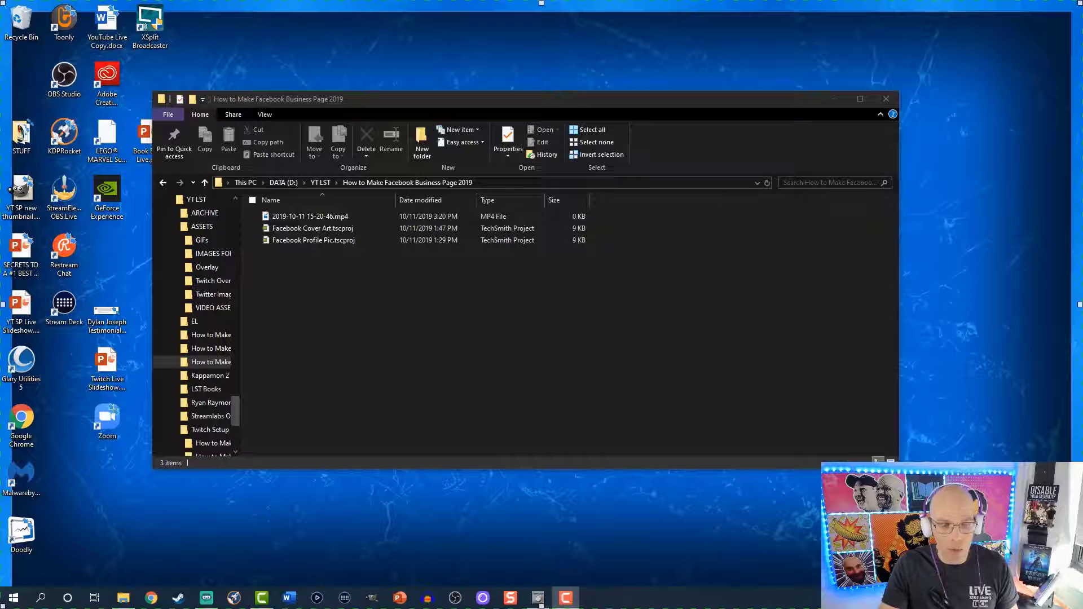
Switch to the "How To Earn Free Bits On Twitch | 2019" video in Chrome and start recording the screen without the recorder covering it
{"action": "left_click", "coordinate": [151, 598]}
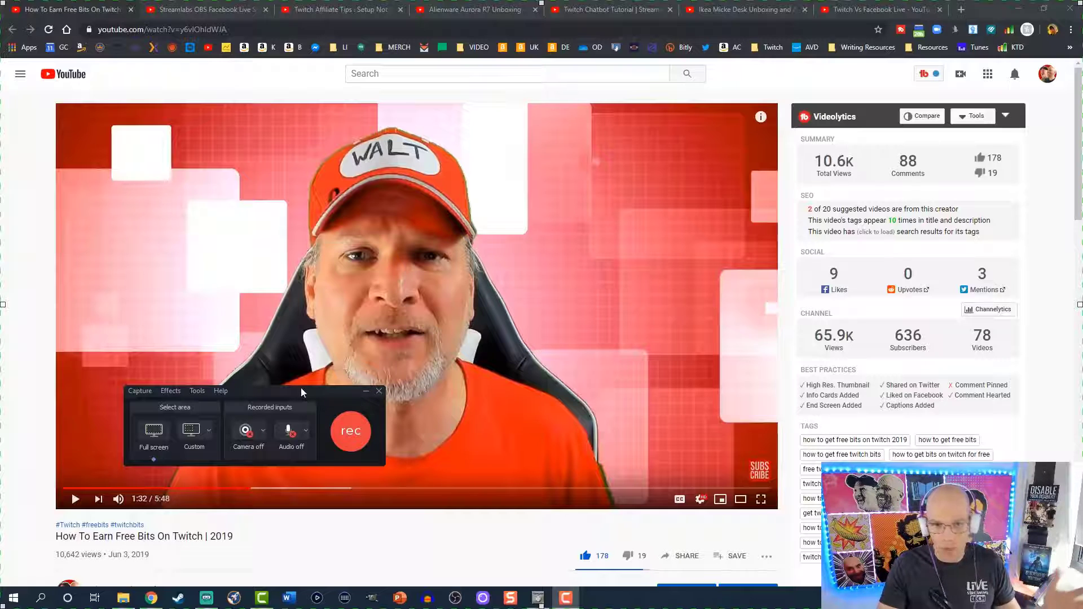
{"action": "left_click_drag", "start_coordinate": [300, 388], "coordinate": [0, 401]}
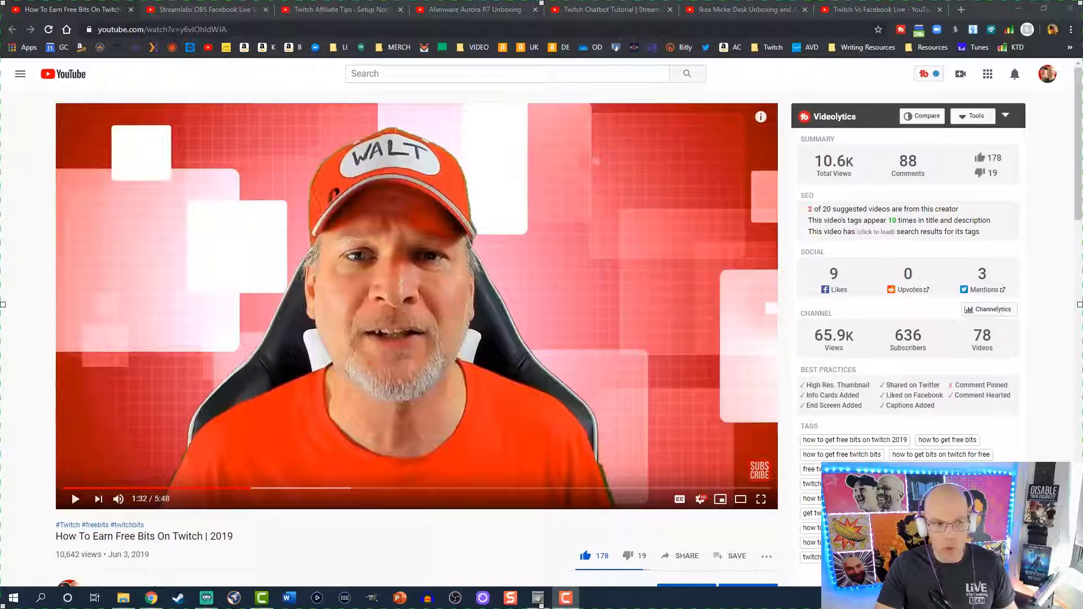
{"action": "key", "text": "F9"}
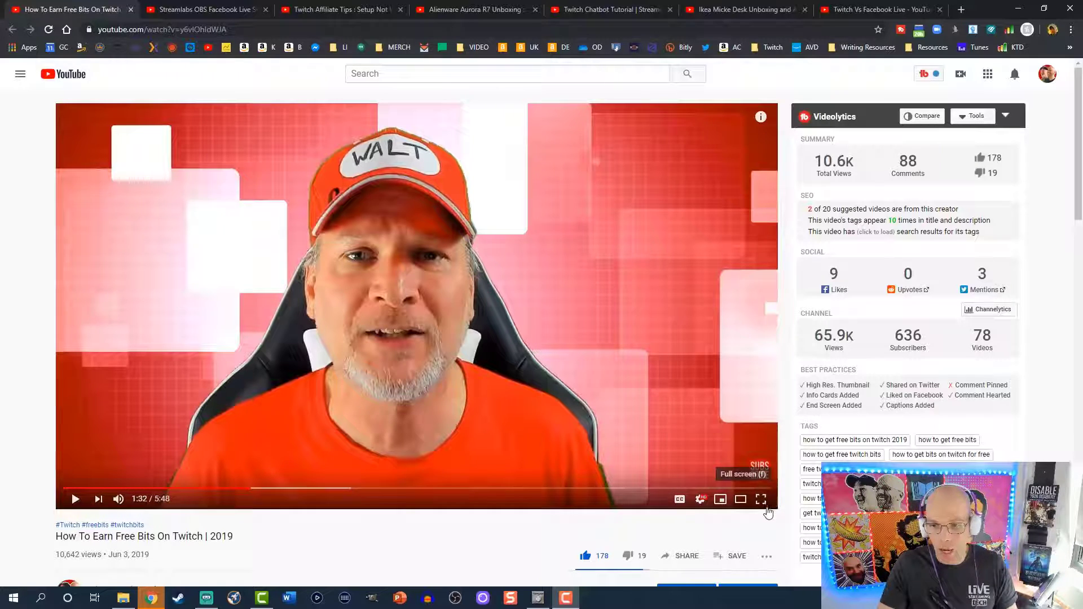
Play the YouTube video full screen from 1:32 to 1:49, leave full screen and close its tab
{"action": "key", "text": "F11"}
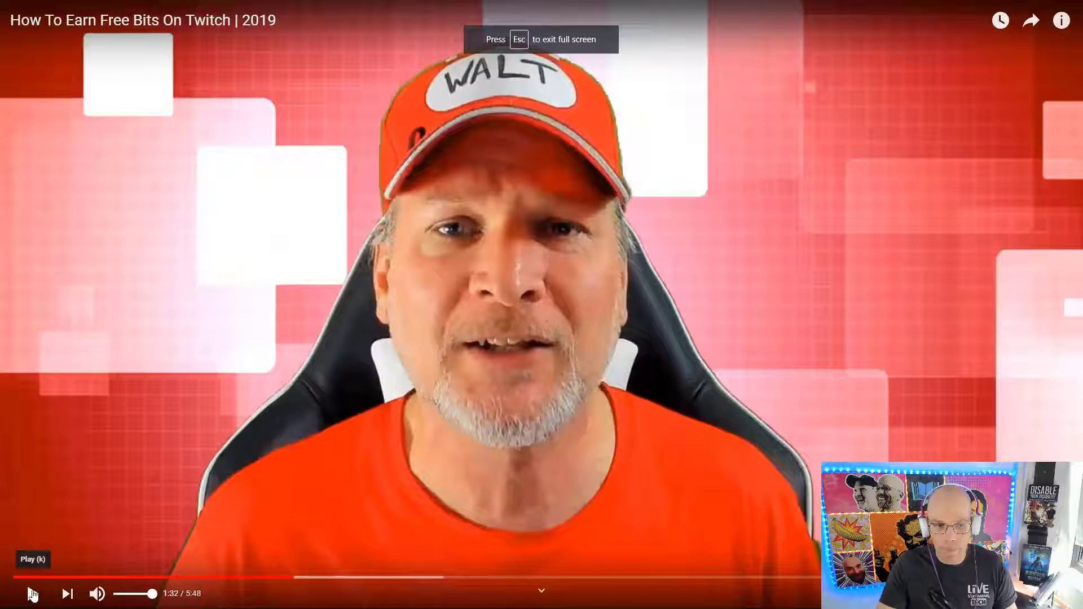
{"action": "left_click", "coordinate": [32, 594]}
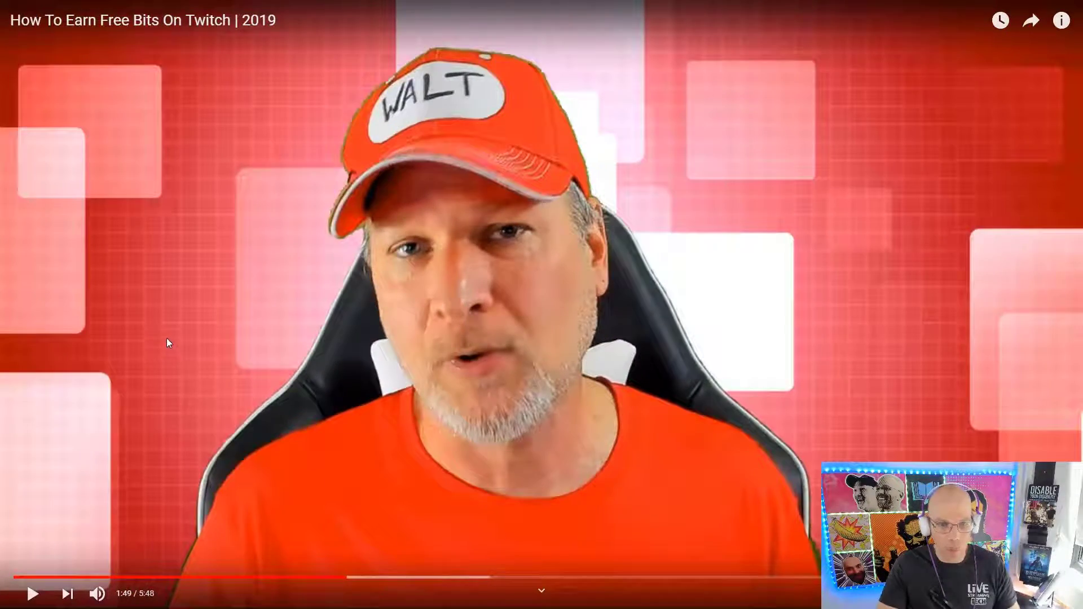
{"action": "key", "text": "Escape"}
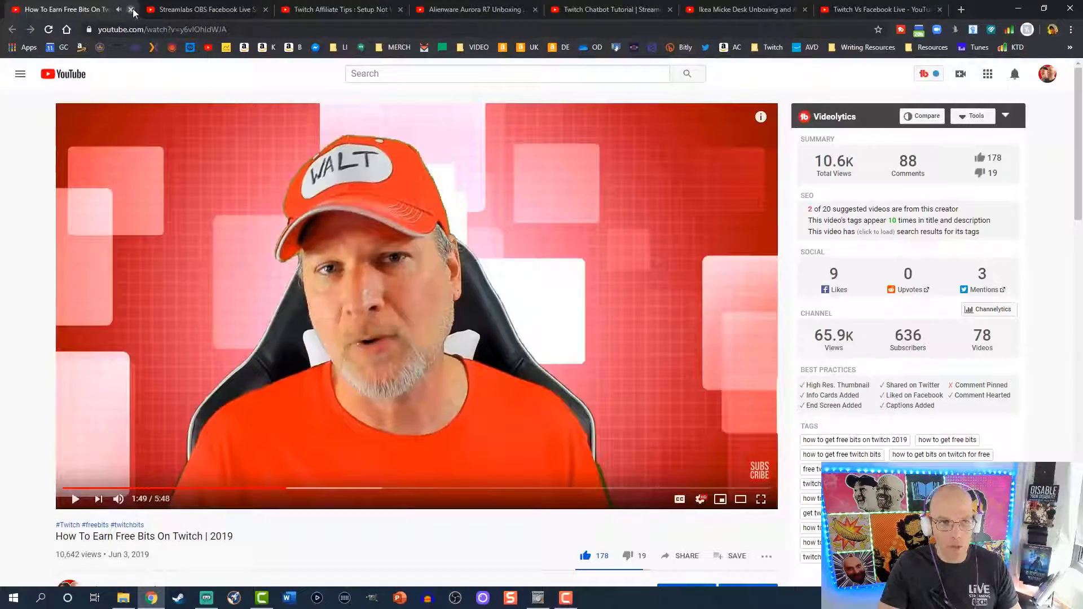
{"action": "left_click", "coordinate": [132, 10]}
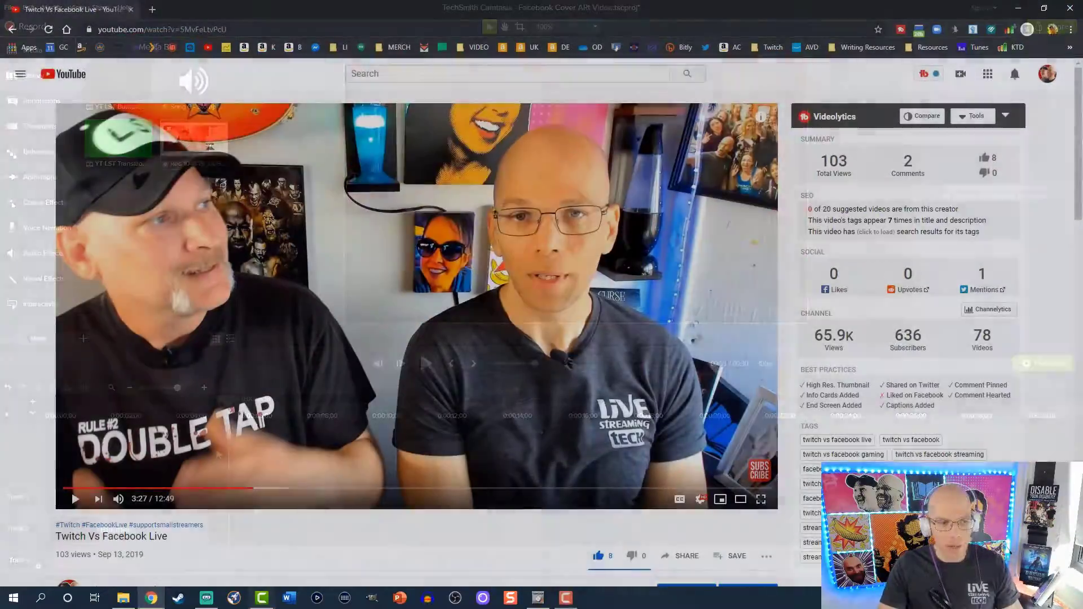
Stop the screen recording and switch back to the Camtasia project
{"action": "left_click", "coordinate": [566, 597]}
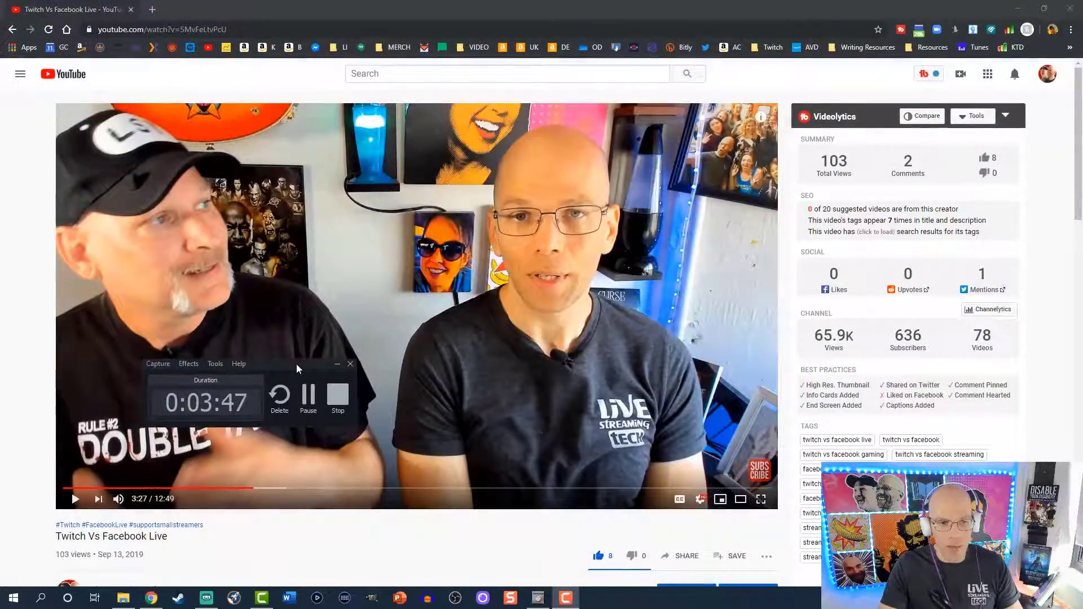
{"action": "left_click", "coordinate": [344, 393]}
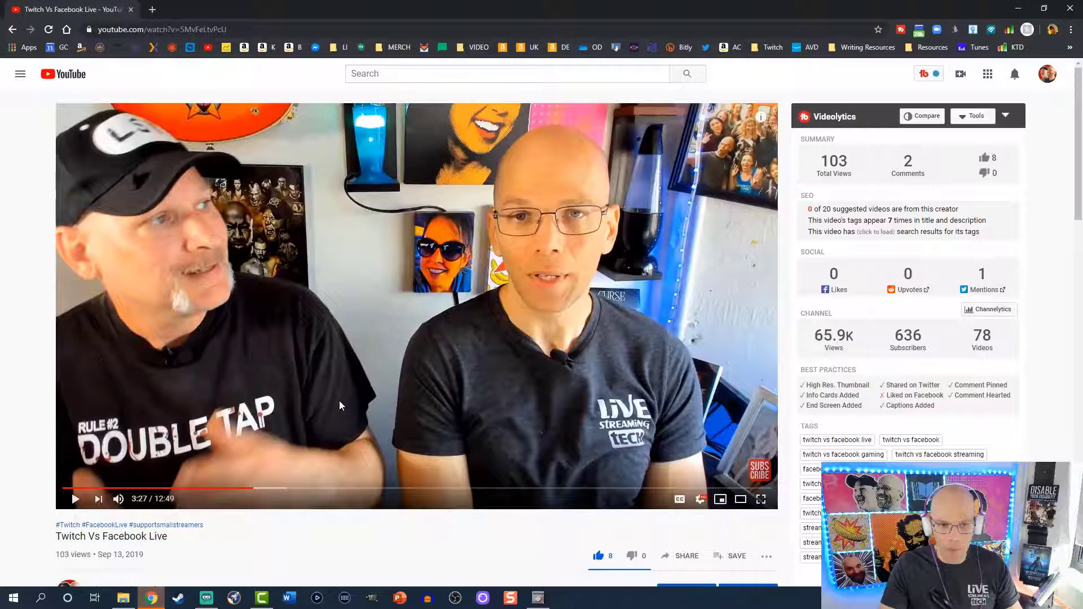
{"action": "left_click", "coordinate": [261, 599]}
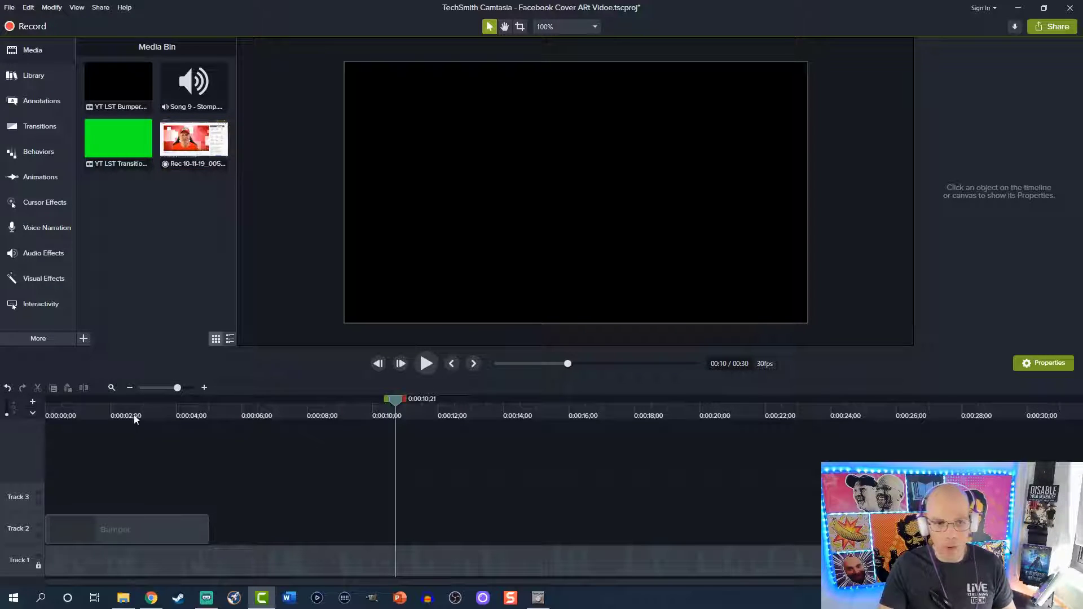
Add the Rec 10-11-19_005 recording to the timeline at 0:00:05;18 and move it to Track 3, overlapping the end of the Bumper clip
{"action": "left_click", "coordinate": [176, 405]}
{"action": "key", "text": "space"}
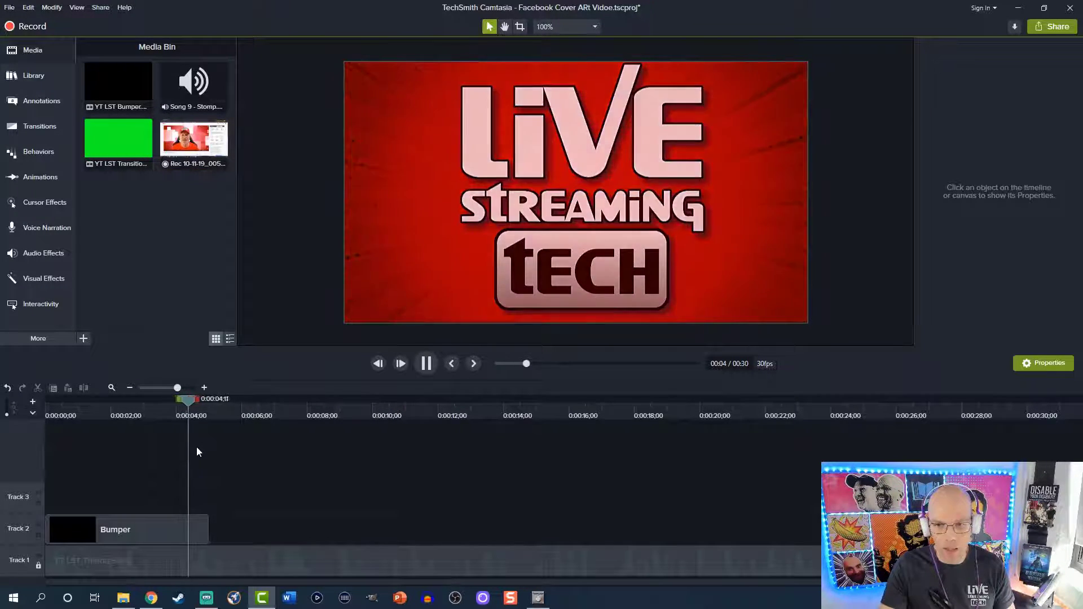
{"action": "key", "text": "space"}
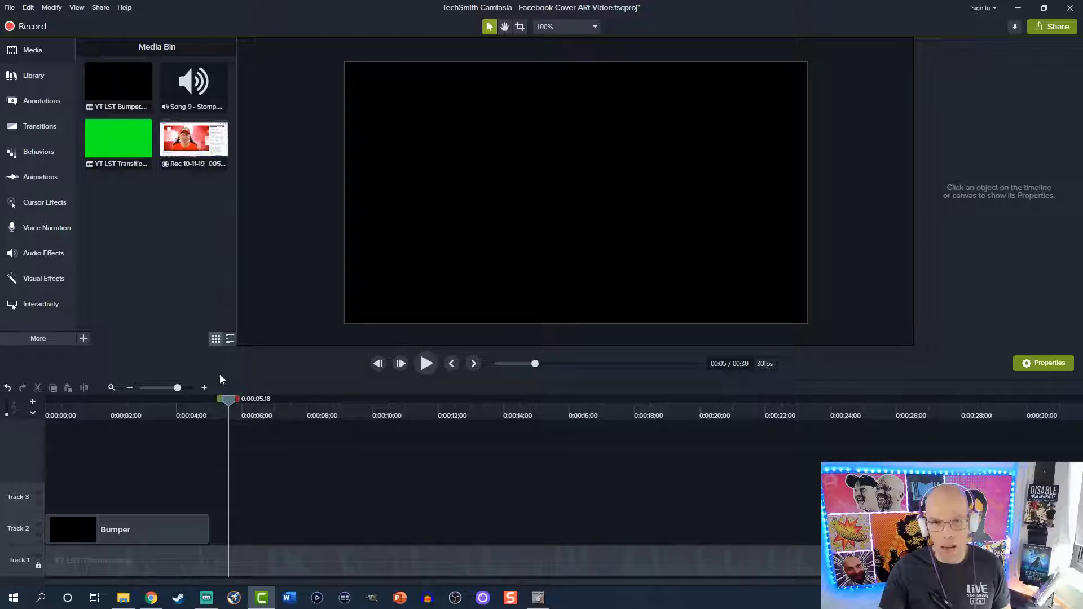
{"action": "right_click", "coordinate": [195, 150]}
{"action": "left_click", "coordinate": [248, 158]}
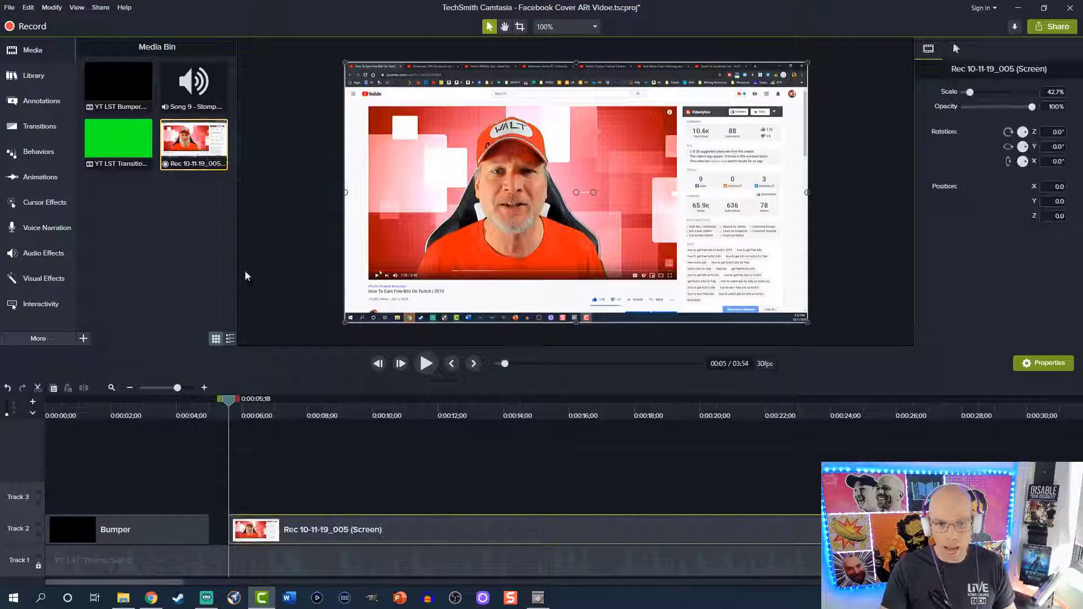
{"action": "left_click_drag", "start_coordinate": [340, 543], "coordinate": [280, 493]}
Split the Rec 10-11-19_005 clip on Track 3 at 0:00:24;29 and remove everything before that point
{"action": "left_click_drag", "start_coordinate": [232, 403], "coordinate": [470, 452]}
{"action": "left_click", "coordinate": [169, 391]}
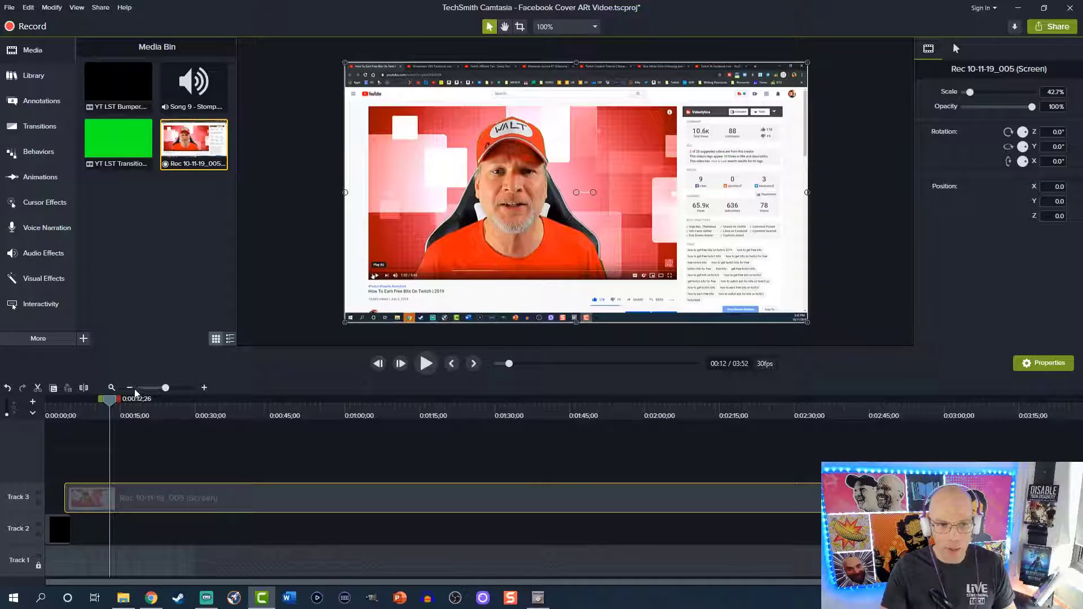
{"action": "left_click_drag", "start_coordinate": [111, 406], "coordinate": [172, 412]}
{"action": "key", "text": "s"}
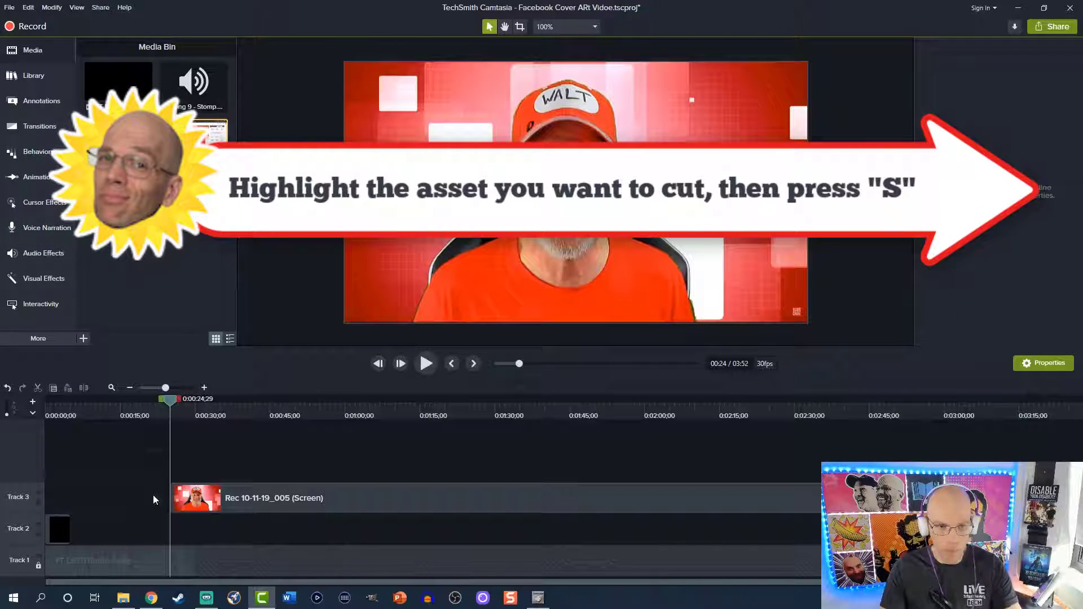
Split the Track 3 recording at the end of its first video excerpt, at about 0:00:38
{"action": "left_click_drag", "start_coordinate": [169, 405], "coordinate": [233, 439]}
{"action": "left_click", "coordinate": [241, 495]}
{"action": "key", "text": "s"}
Split the Track 3 recording at 0:00:53;23, delete the unwanted section before it, and move the remaining footage closer to the first excerpt
{"action": "left_click_drag", "start_coordinate": [235, 399], "coordinate": [310, 415]}
{"action": "left_click", "coordinate": [284, 499]}
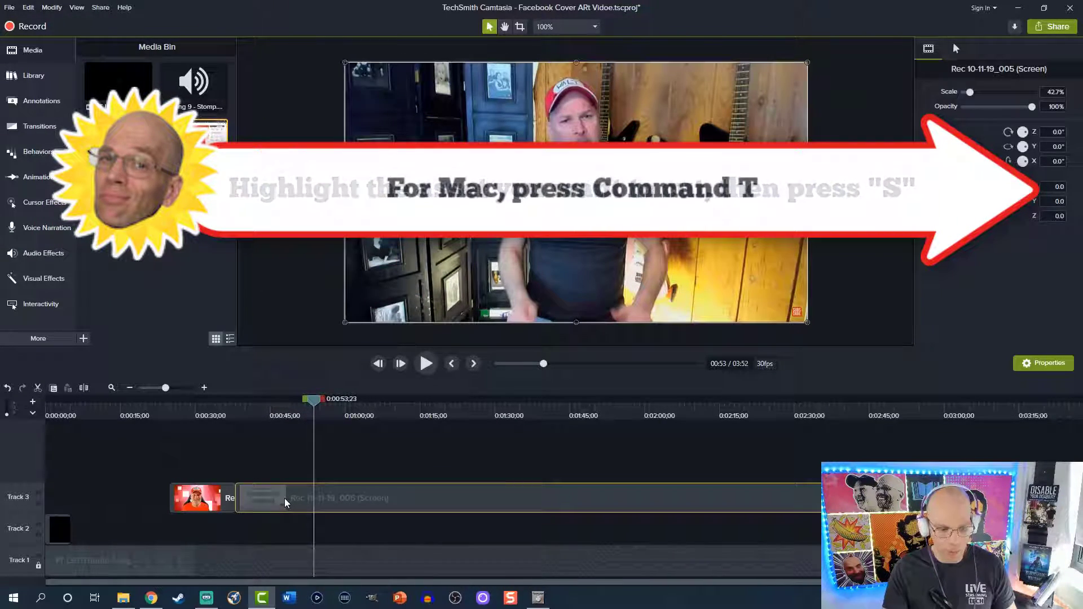
{"action": "key", "text": "s"}
{"action": "key", "text": "Delete"}
{"action": "left_click_drag", "start_coordinate": [338, 499], "coordinate": [276, 496]}
Delete the short red leftover segment that precedes the fourth excerpt on Track 3
{"action": "left_click_drag", "start_coordinate": [315, 402], "coordinate": [328, 410]}
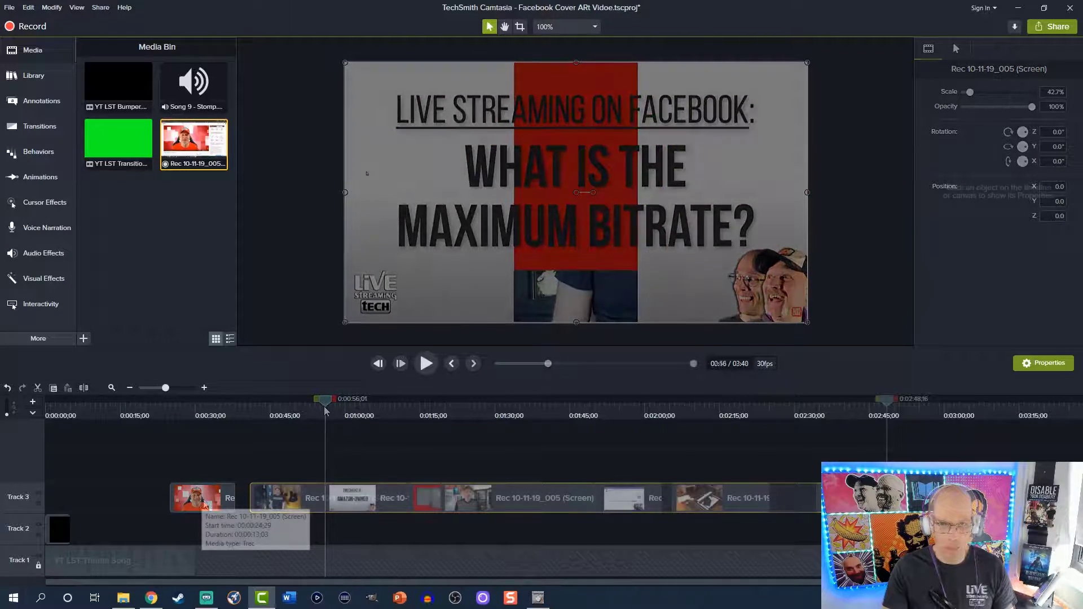
{"action": "key", "text": "ctrl+End"}
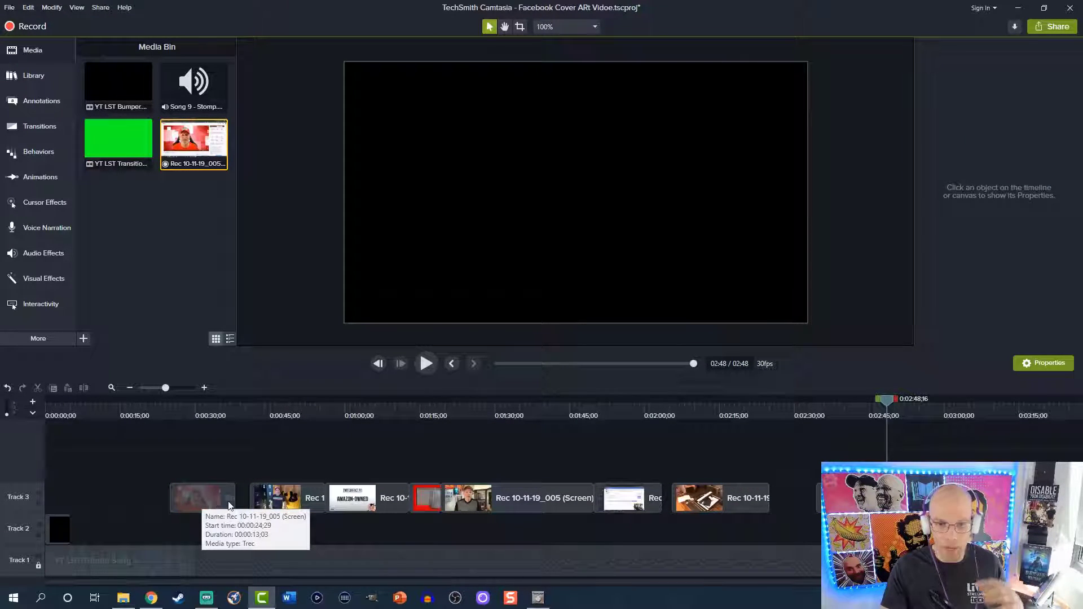
{"action": "left_click", "coordinate": [422, 498]}
{"action": "key", "text": "Delete"}
{"action": "left_click_drag", "start_coordinate": [285, 508], "coordinate": [285, 509]}
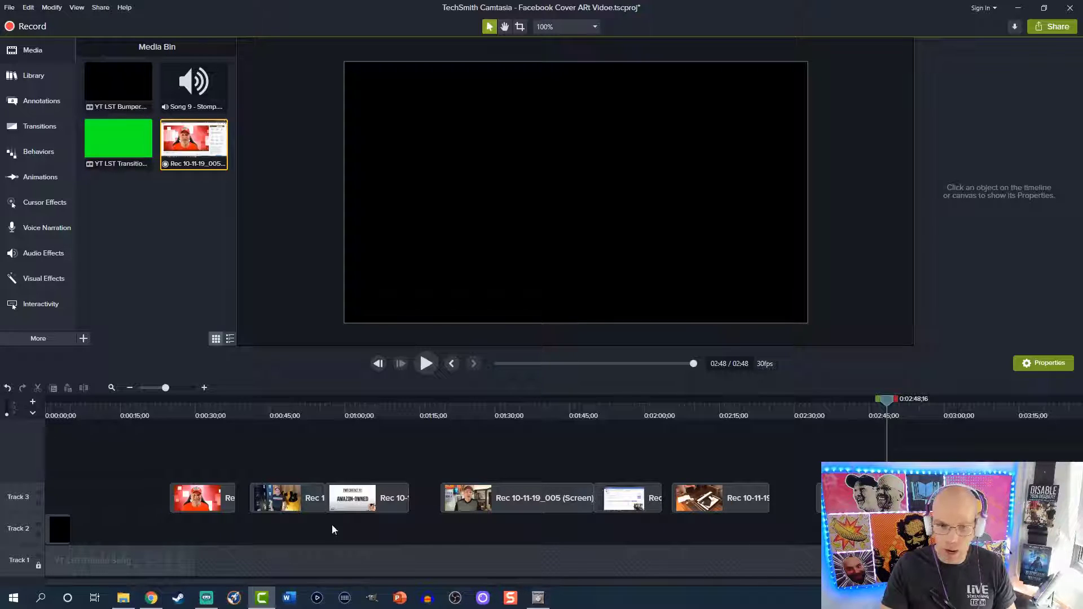
Close the gaps between all seven excerpts on Track 3, with the first one overlapping the end of the Bumper
{"action": "left_click_drag", "start_coordinate": [195, 496], "coordinate": [93, 502]}
{"action": "left_click_drag", "start_coordinate": [282, 498], "coordinate": [168, 498]}
{"action": "left_click_drag", "start_coordinate": [354, 506], "coordinate": [239, 506]}
{"action": "left_click_drag", "start_coordinate": [508, 498], "coordinate": [362, 497]}
{"action": "left_click_drag", "start_coordinate": [652, 502], "coordinate": [511, 503]}
{"action": "left_click_drag", "start_coordinate": [710, 497], "coordinate": [553, 498]}
{"action": "left_click_drag", "start_coordinate": [861, 499], "coordinate": [661, 507]}
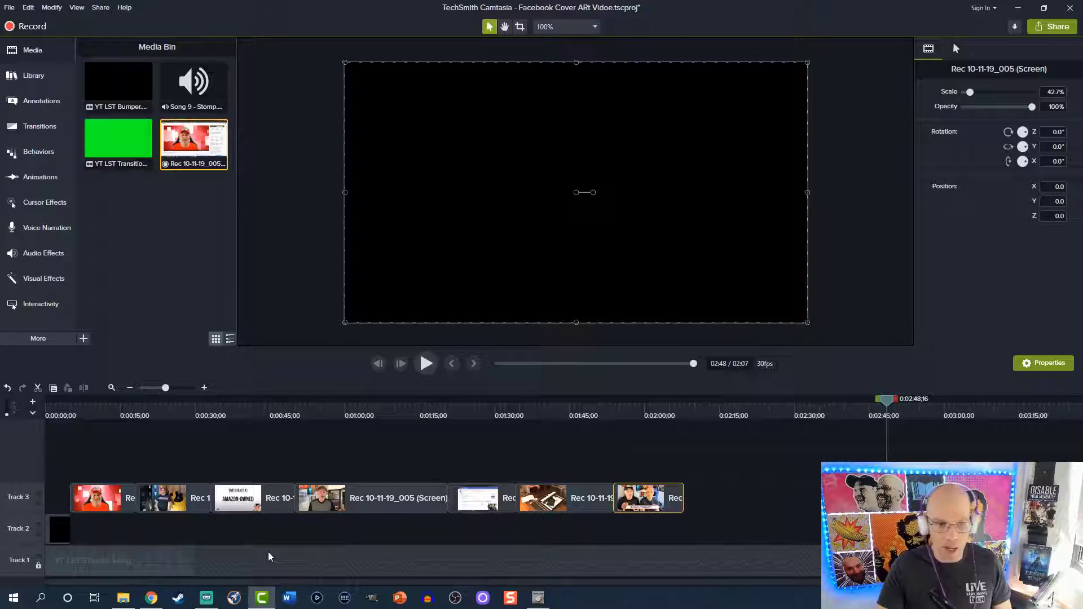
Move the first excerpt up to Track 4, put the last two-person excerpt in its place on Track 3, and shift the other excerpts slightly later
{"action": "left_click_drag", "start_coordinate": [111, 507], "coordinate": [452, 476]}
{"action": "left_click_drag", "start_coordinate": [673, 506], "coordinate": [96, 502]}
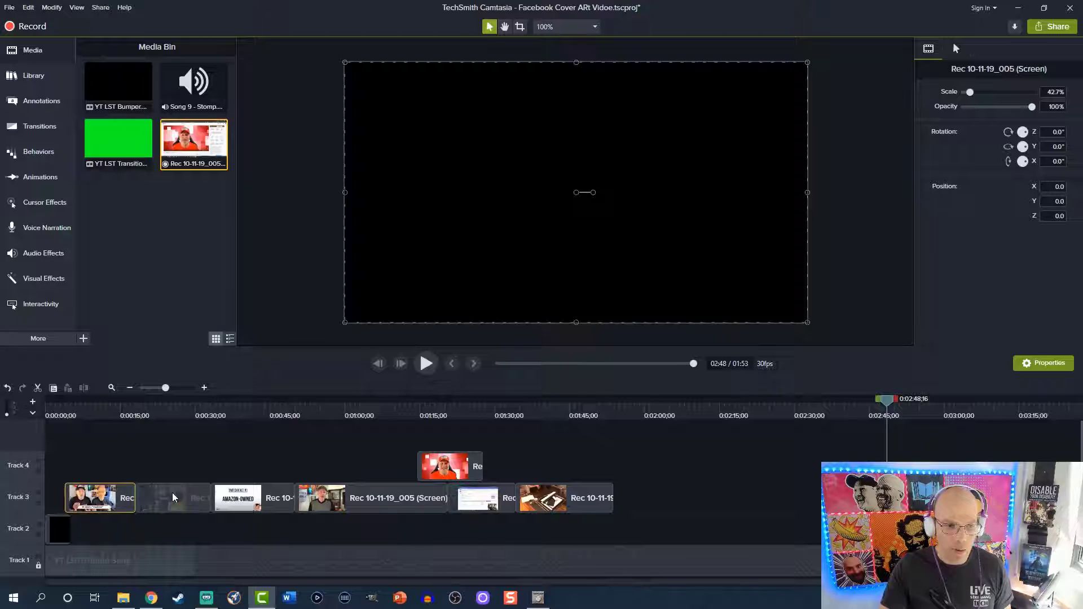
{"action": "left_click_drag", "start_coordinate": [171, 468], "coordinate": [576, 487]}
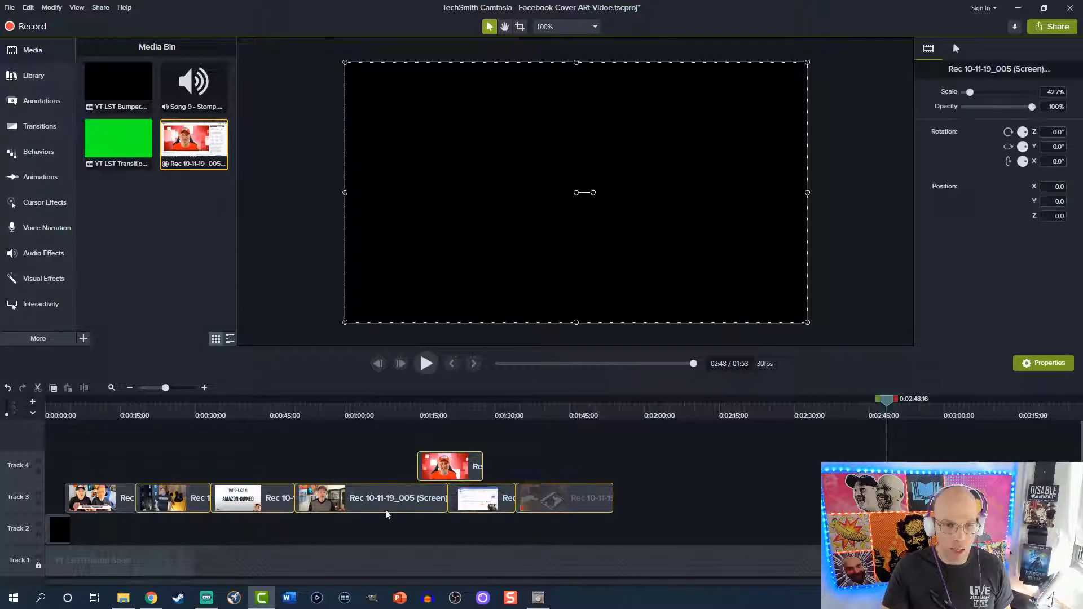
{"action": "left_click_drag", "start_coordinate": [150, 500], "coordinate": [173, 500]}
Play the changeover from the Bumper to the two-person excerpt, up to 0:00:04;29
{"action": "left_click", "coordinate": [89, 414]}
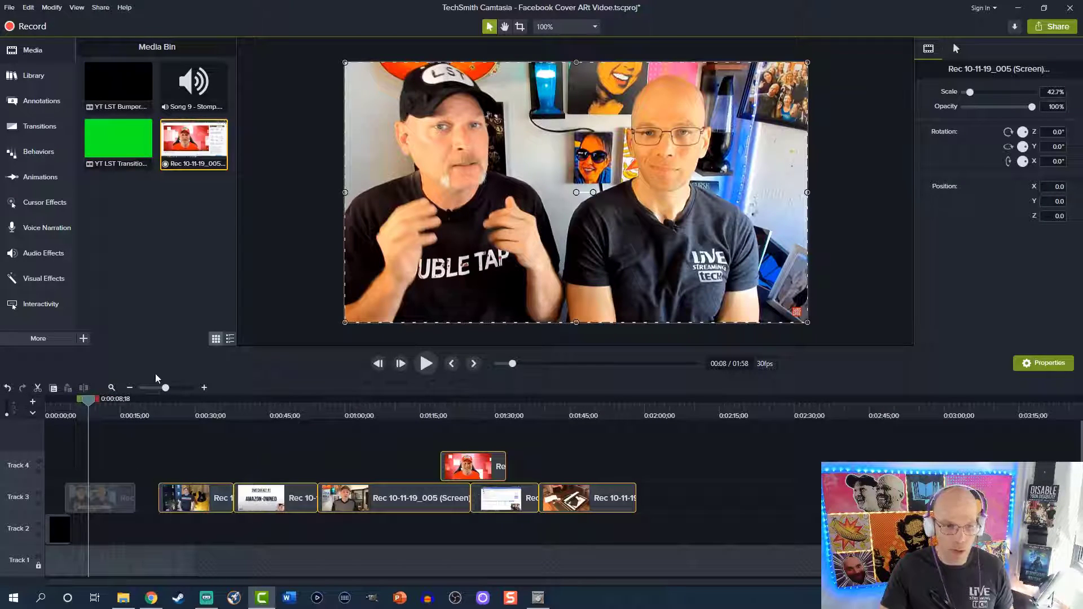
{"action": "left_click", "coordinate": [177, 389]}
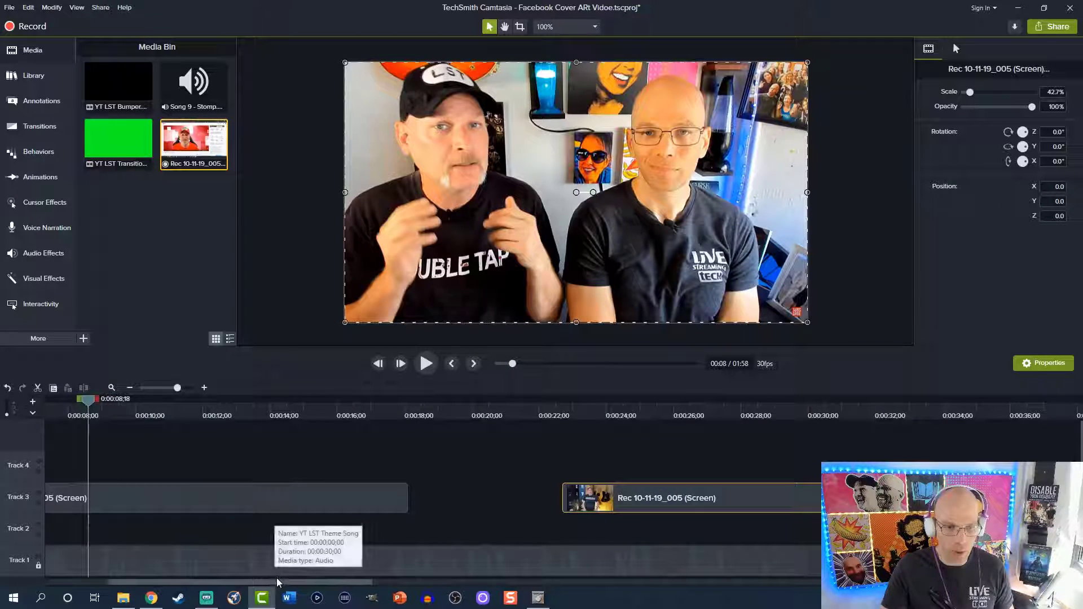
{"action": "scroll", "coordinate": [204, 570], "scroll_direction": "up", "scroll_amount": 5}
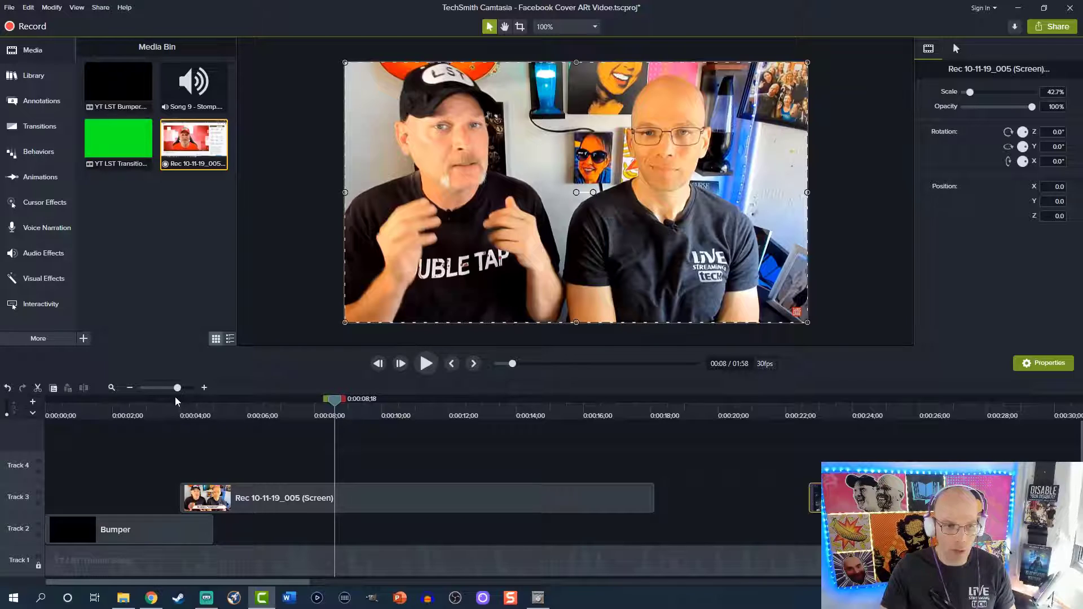
{"action": "left_click", "coordinate": [178, 403]}
{"action": "key", "text": "space"}
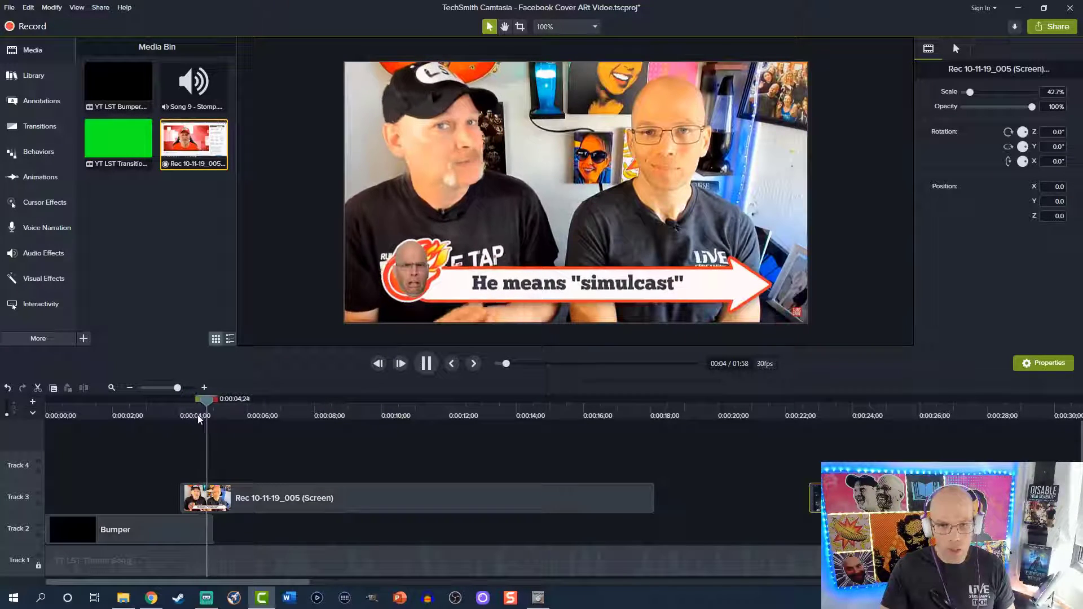
Apply the Fly In behavior to the two-person excerpt on Track 3 and preview its entrance from 0:00:03;19
{"action": "left_click", "coordinate": [266, 486]}
{"action": "left_click", "coordinate": [46, 153]}
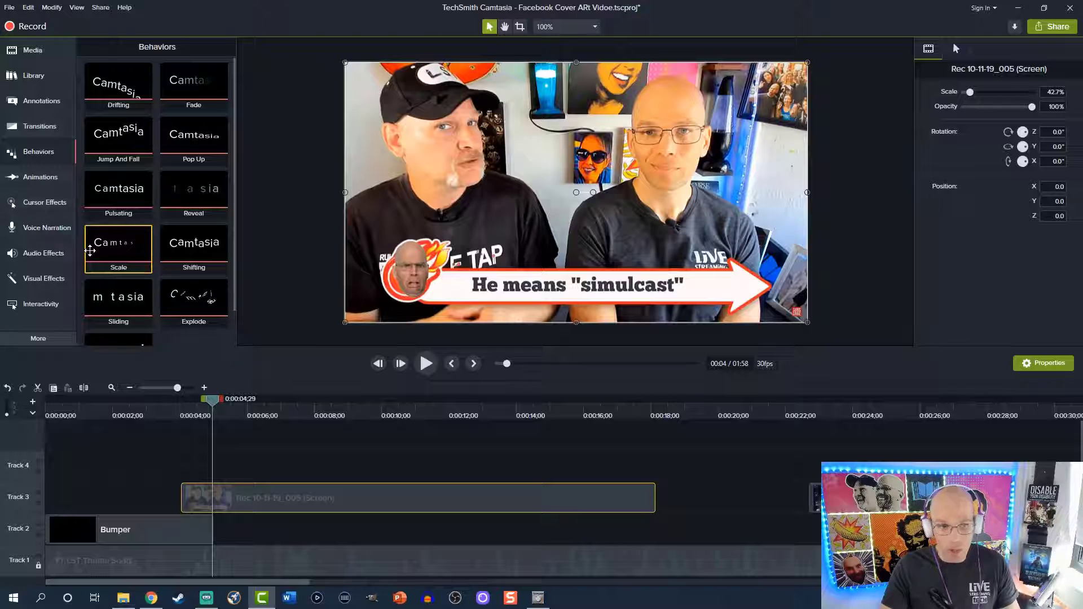
{"action": "scroll", "coordinate": [90, 250], "scroll_direction": "down", "scroll_amount": 1}
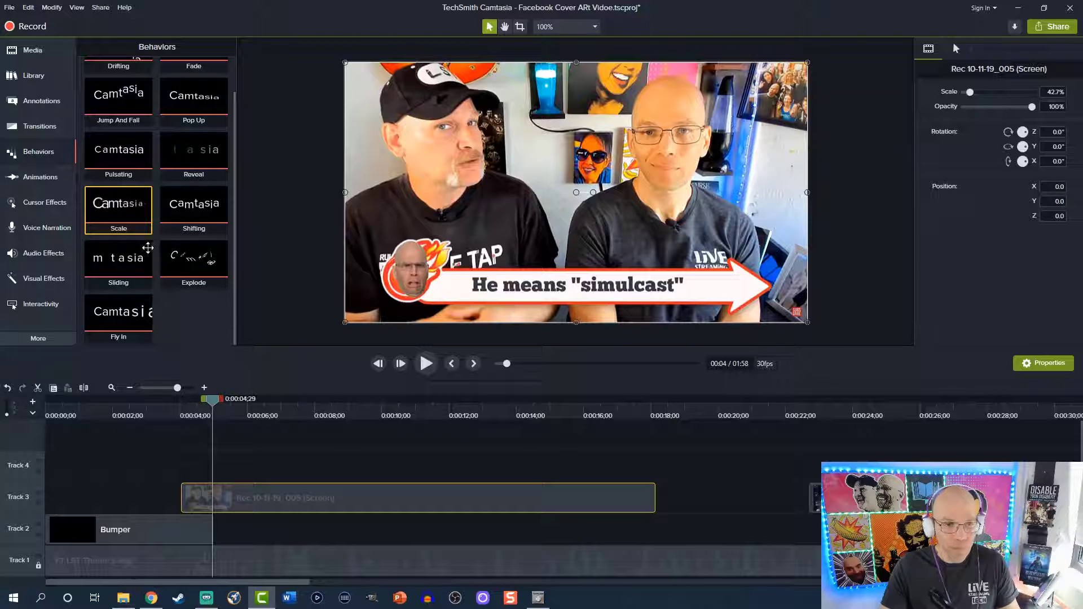
{"action": "left_click_drag", "start_coordinate": [133, 319], "coordinate": [192, 497]}
{"action": "left_click", "coordinate": [169, 408]}
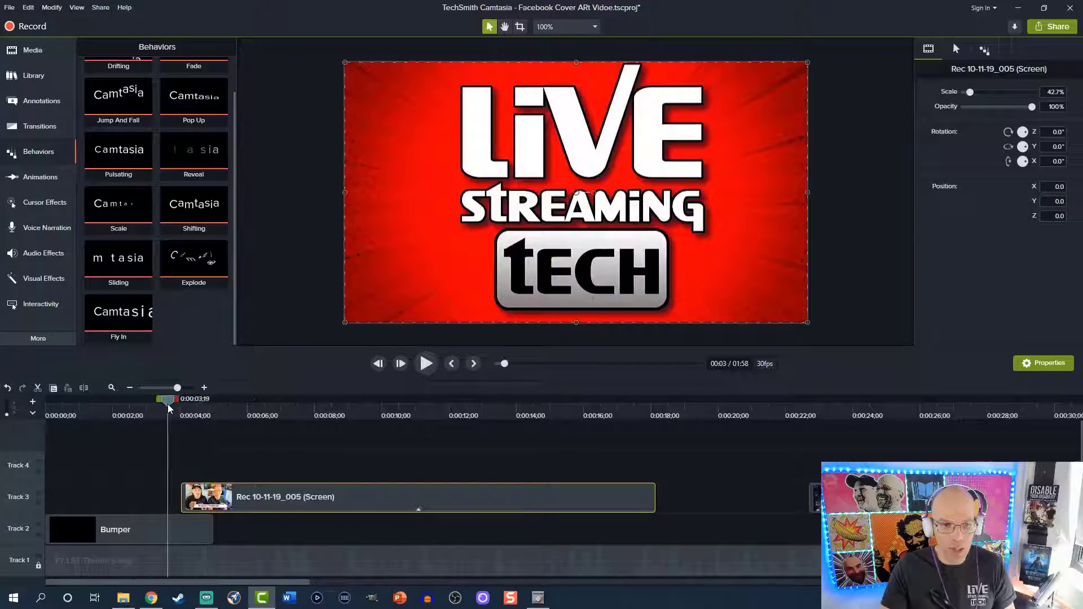
{"action": "key", "text": "space"}
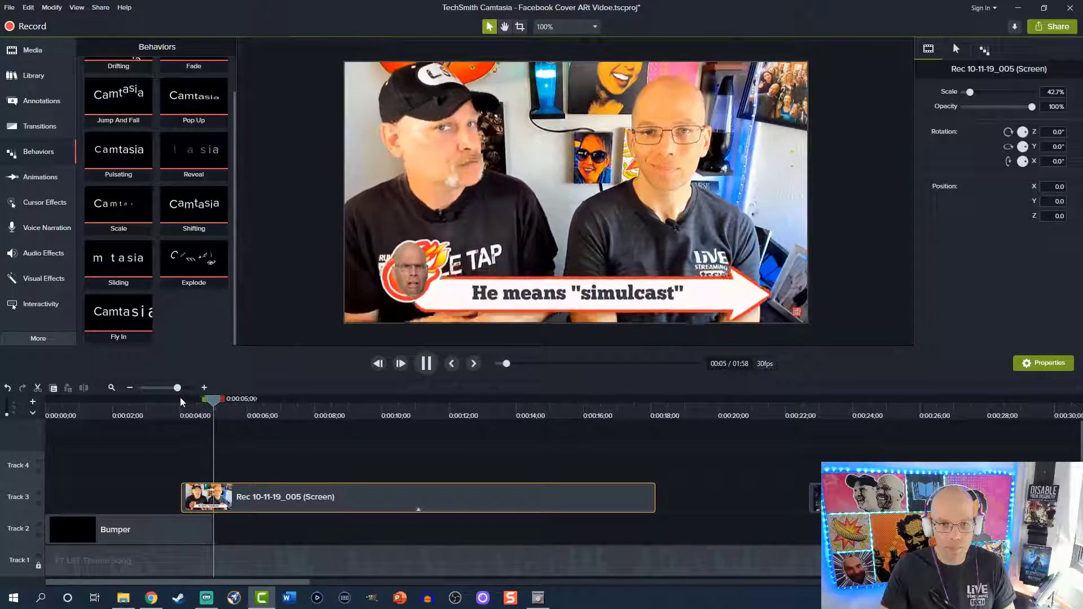
Move the two-person excerpt slightly later on Track 3, starting at 0:00:04;10, and play back its entrance
{"action": "left_click", "coordinate": [155, 415]}
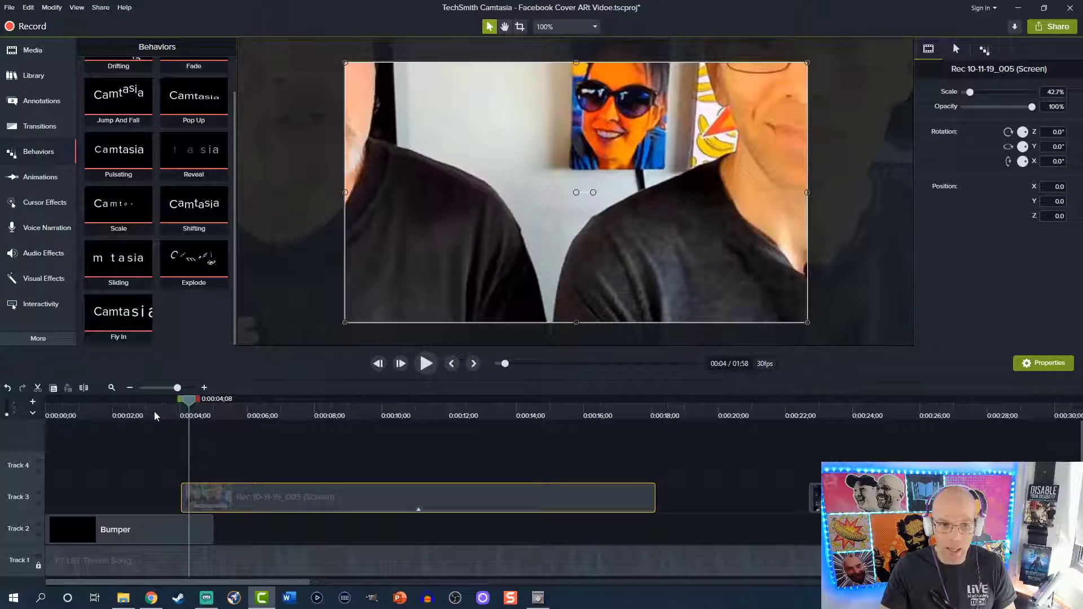
{"action": "left_click_drag", "start_coordinate": [348, 501], "coordinate": [358, 500]}
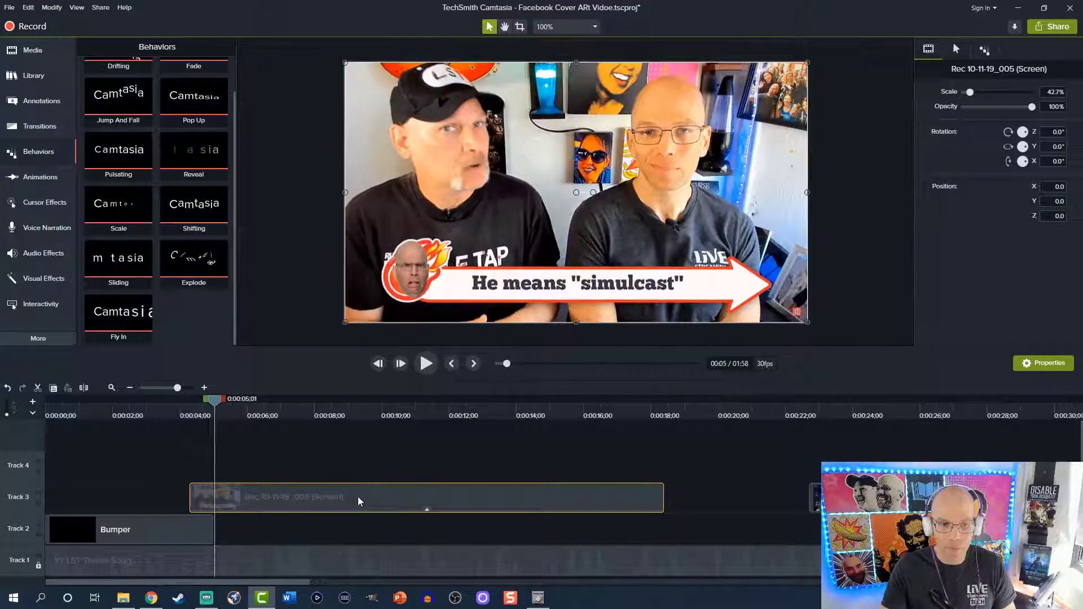
{"action": "left_click", "coordinate": [173, 400]}
{"action": "key", "text": "space"}
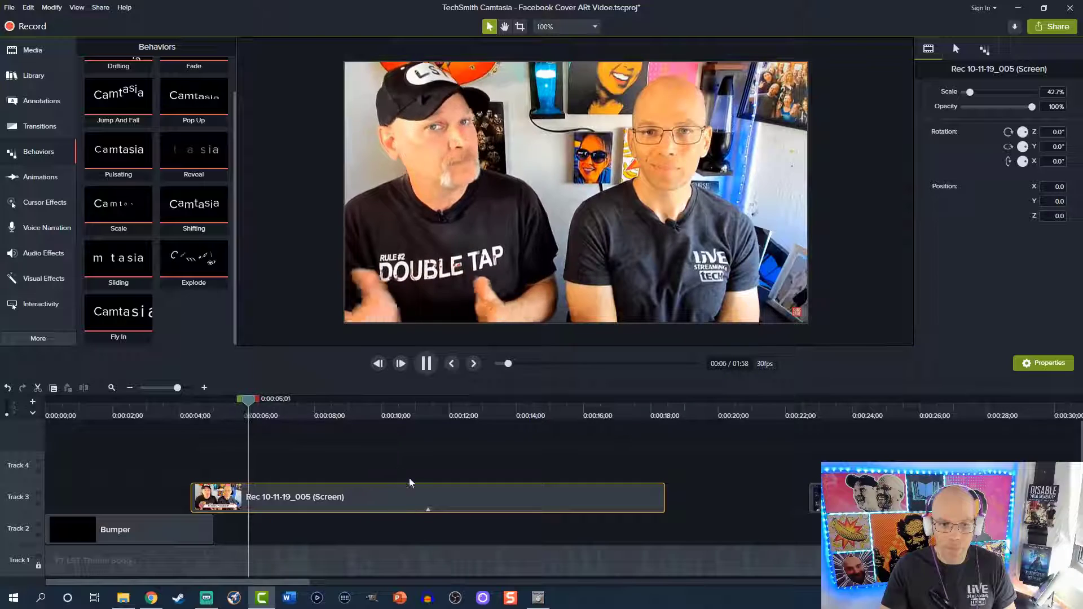
{"action": "key", "text": "space"}
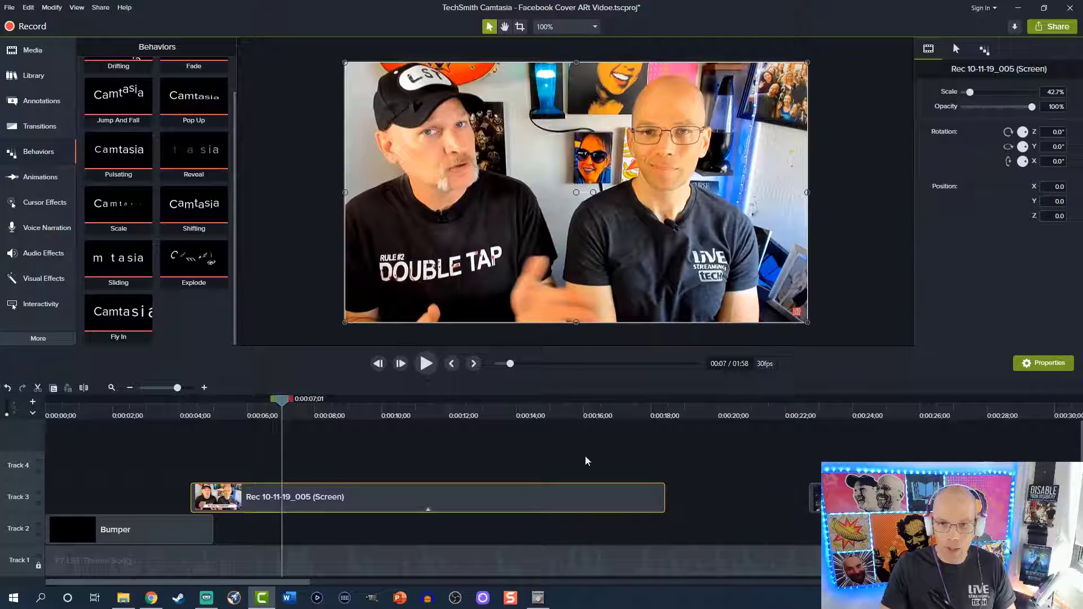
Play the timeline from the beginning and split the two-person excerpt at 0:00:08;06
{"action": "left_click", "coordinate": [247, 407]}
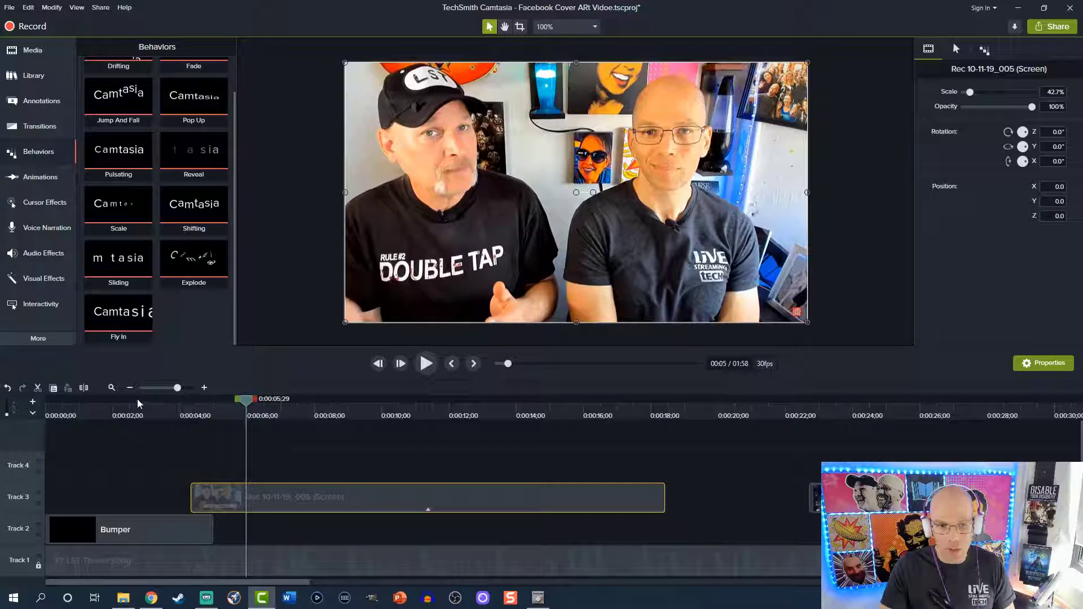
{"action": "left_click", "coordinate": [451, 363]}
{"action": "left_click", "coordinate": [452, 363]}
{"action": "key", "text": "space"}
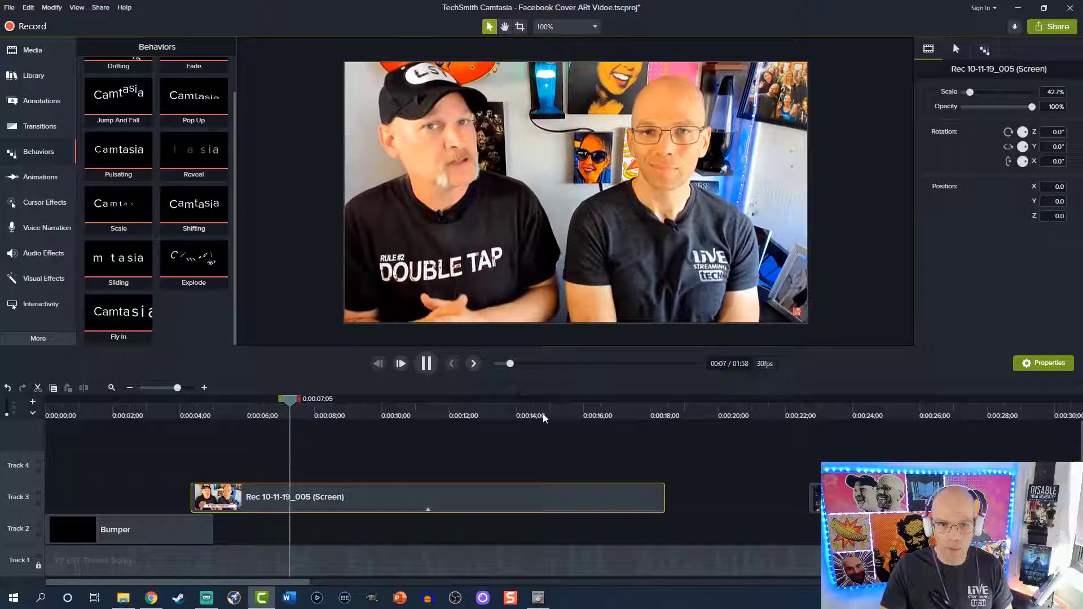
{"action": "left_click", "coordinate": [665, 495]}
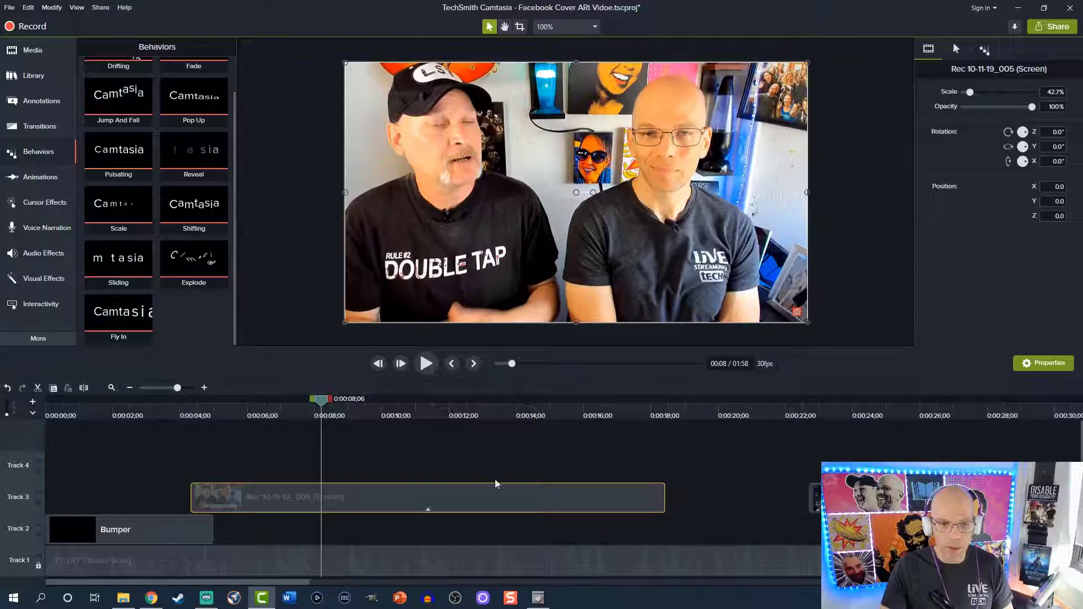
{"action": "key", "text": "s"}
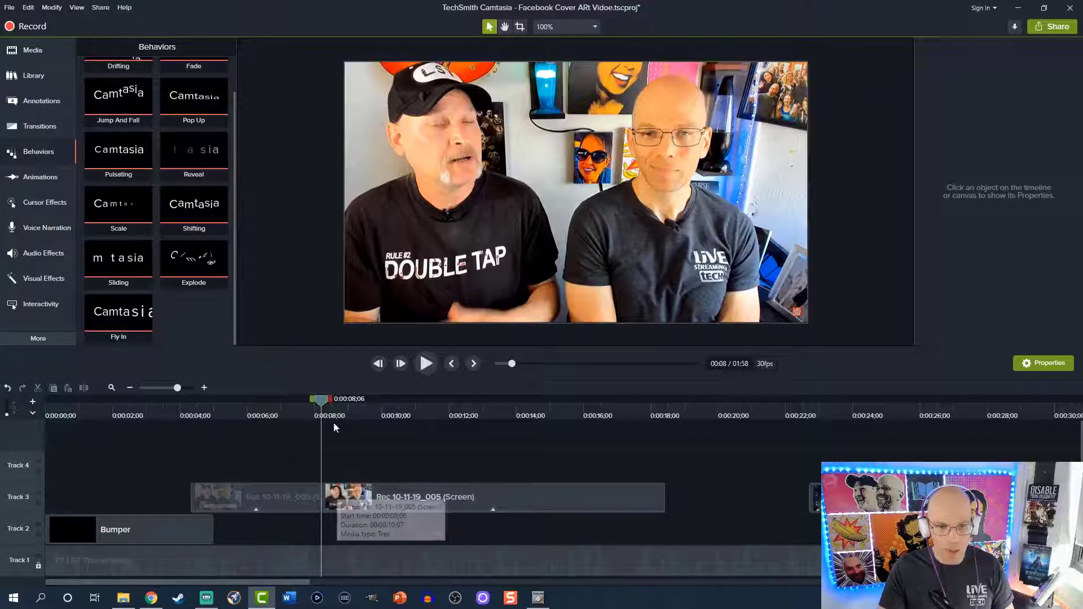
Split the two-person excerpt again at 0:00:08;12 and delete everything after that point
{"action": "left_click_drag", "start_coordinate": [321, 401], "coordinate": [326, 402]}
{"action": "left_click", "coordinate": [341, 494]}
{"action": "left_click", "coordinate": [344, 498]}
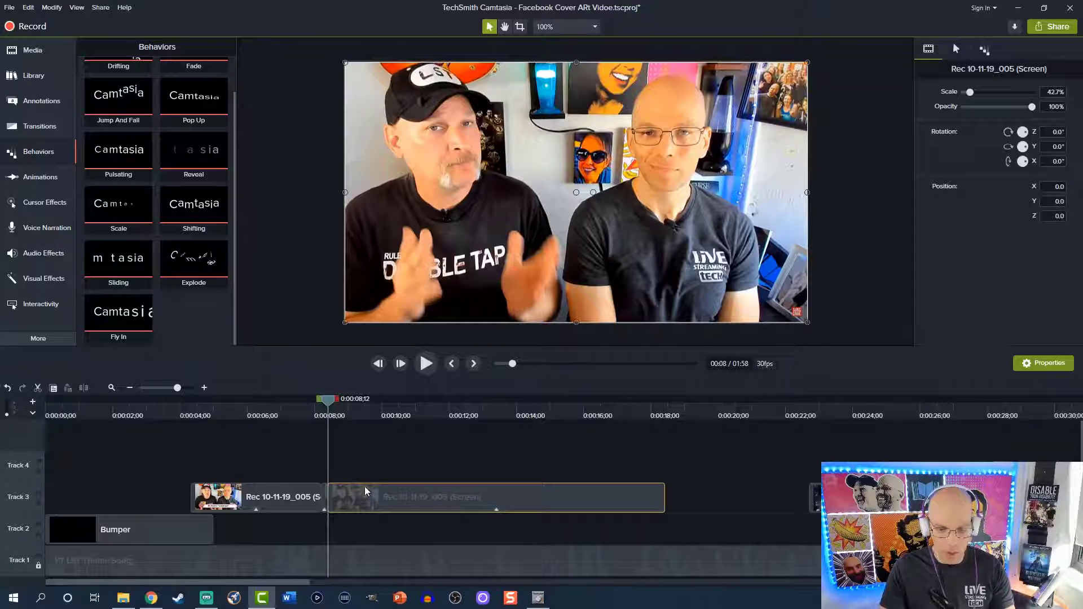
{"action": "key", "text": "Delete"}
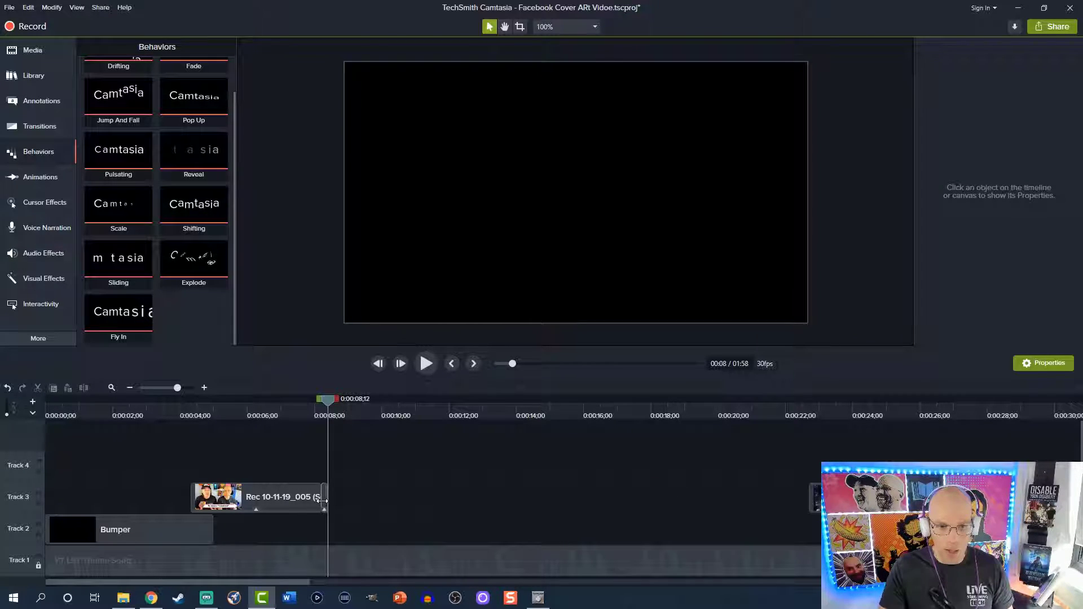
Add Clip Speed to the short end piece of the two-person excerpt and stretch it to 26 frames at 0.12x
{"action": "left_click_drag", "start_coordinate": [177, 388], "coordinate": [193, 388]}
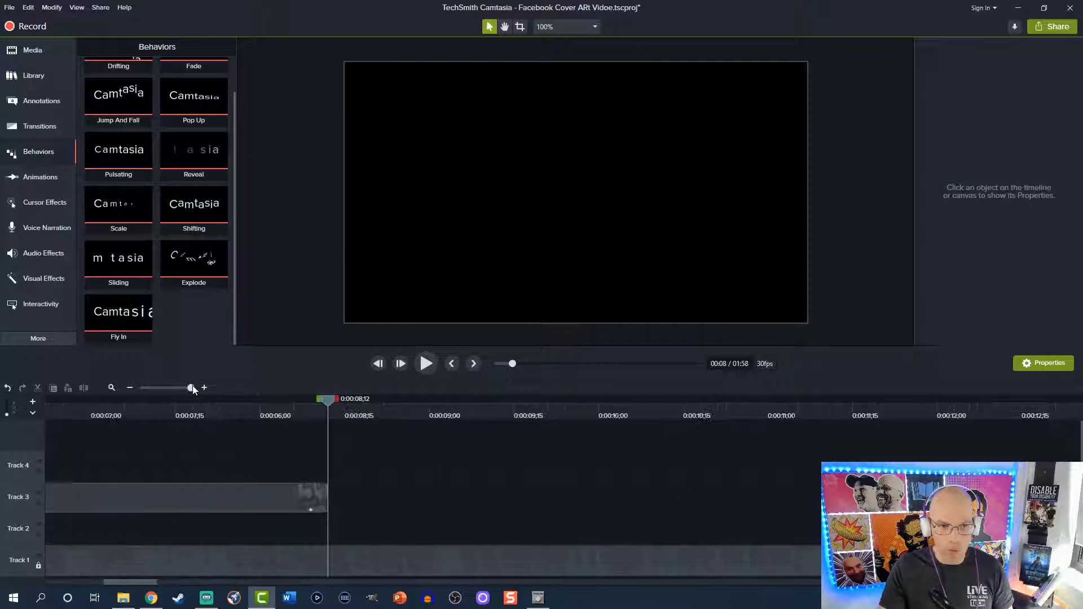
{"action": "right_click", "coordinate": [306, 500]}
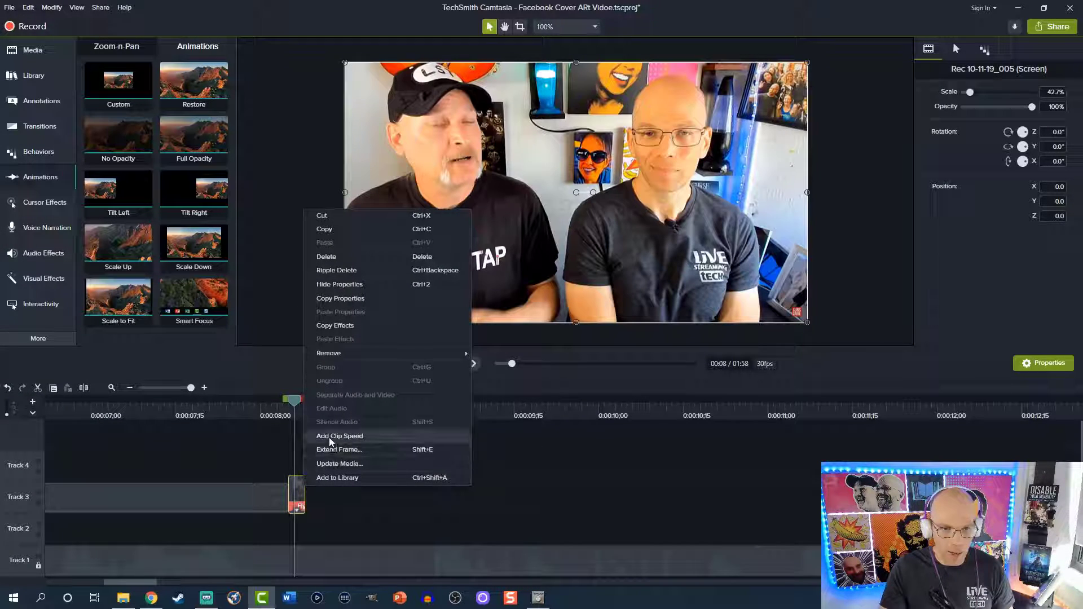
{"action": "left_click", "coordinate": [346, 437]}
{"action": "left_click_drag", "start_coordinate": [302, 497], "coordinate": [434, 503]}
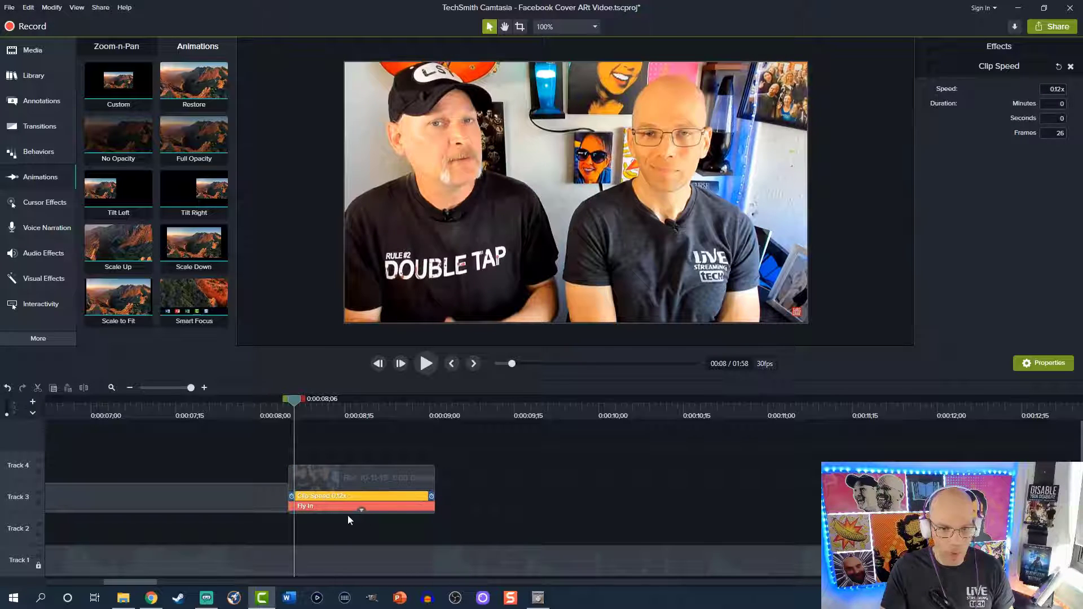
{"action": "left_click", "coordinate": [364, 509]}
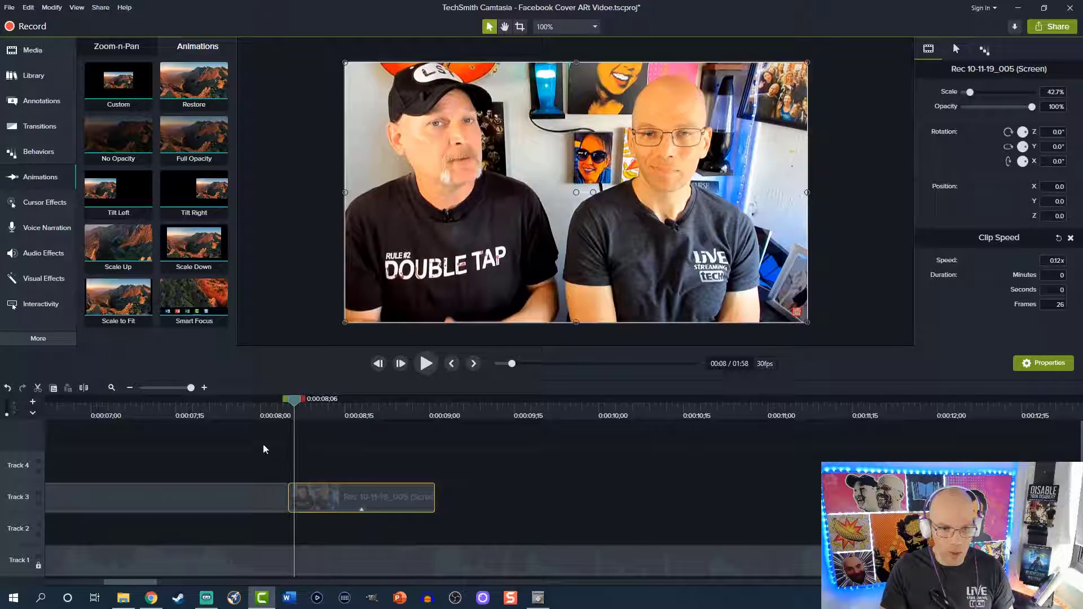
Play back the slowed end piece, and play the whole sequence from the beginning past its exit
{"action": "left_click", "coordinate": [248, 403]}
{"action": "key", "text": "space"}
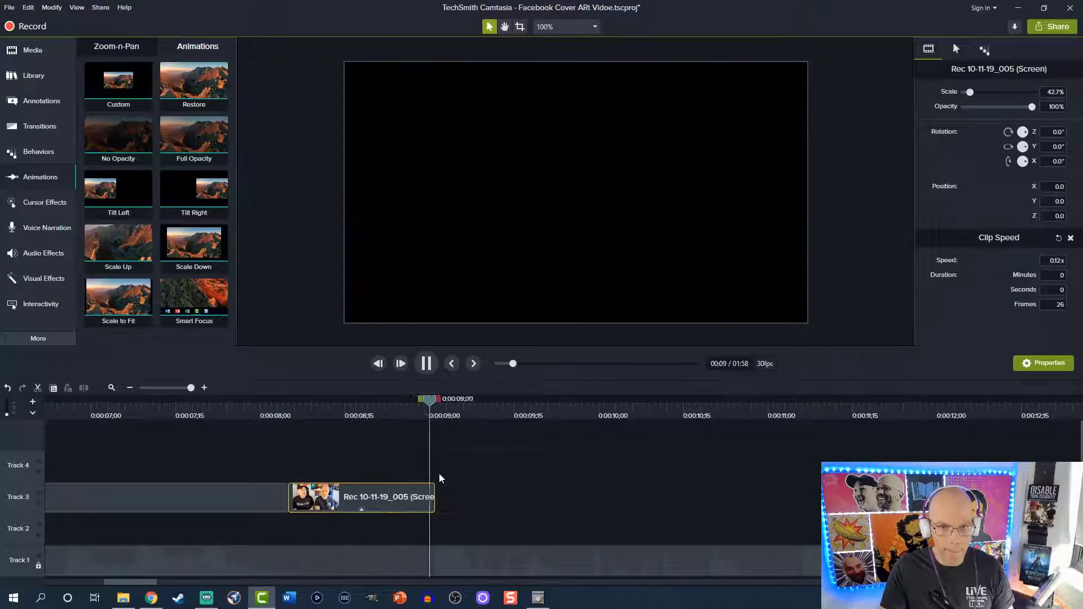
{"action": "key", "text": "space"}
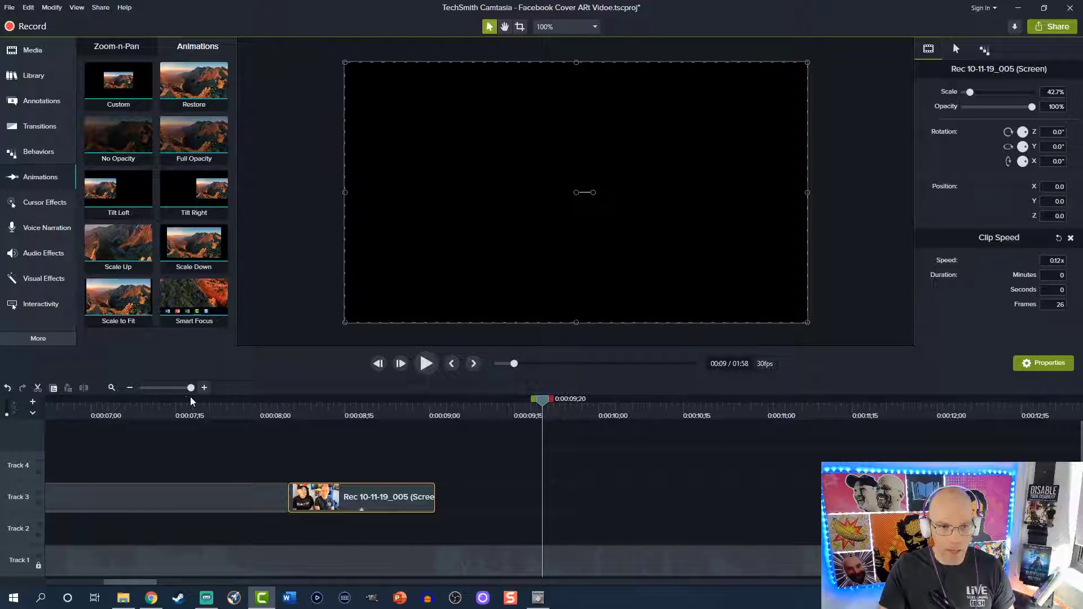
{"action": "left_click", "coordinate": [452, 362]}
{"action": "left_click", "coordinate": [452, 363]}
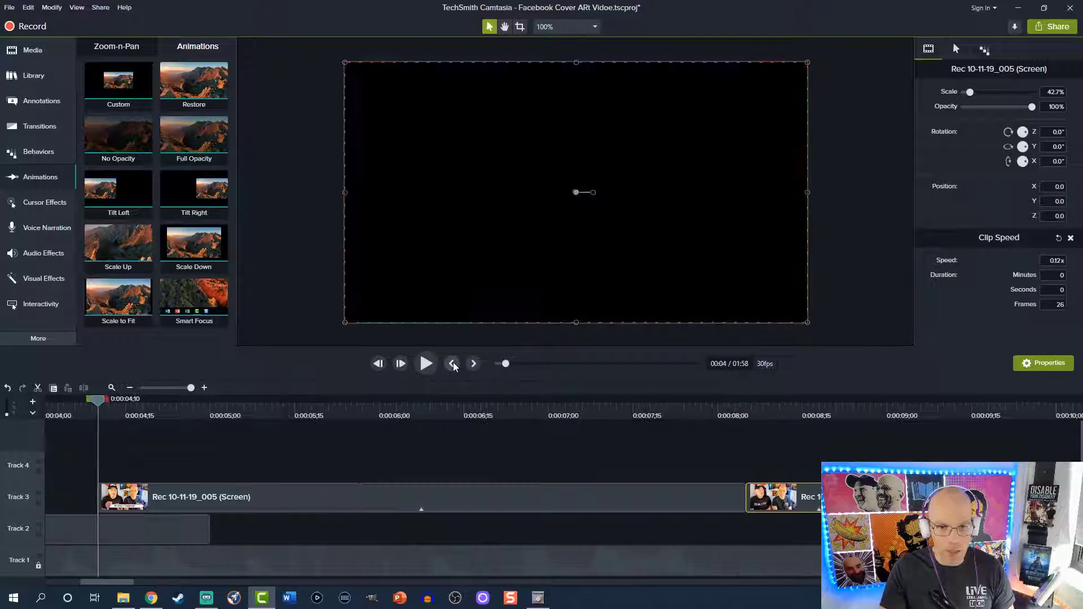
{"action": "left_click", "coordinate": [452, 363]}
{"action": "key", "text": "space"}
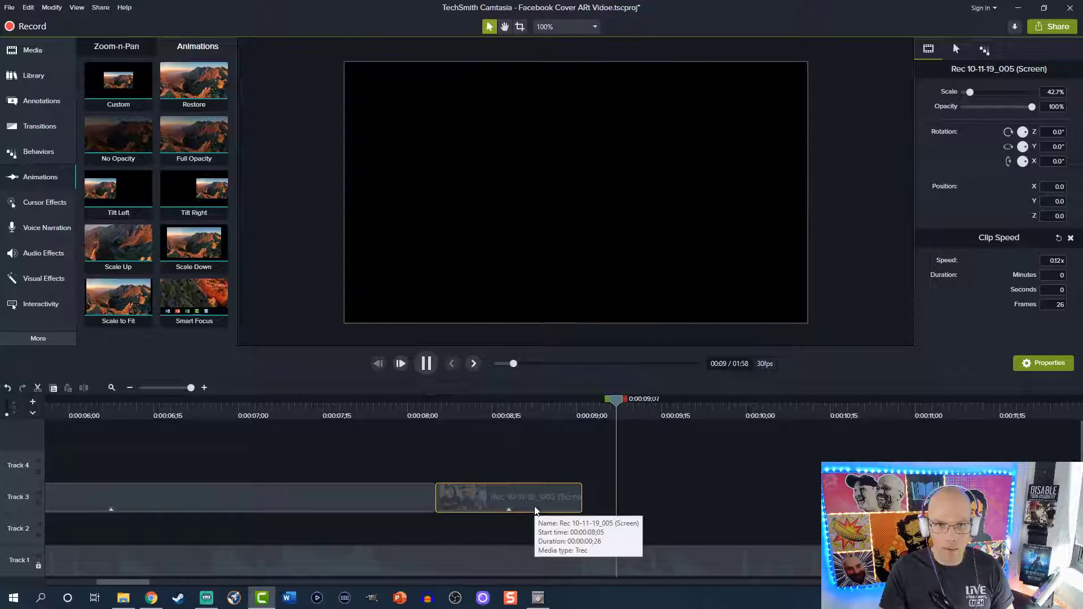
Move the guitar-wall clip onto Track 4 where the two-person excerpt ends and add Ripple transitions to both its ends
{"action": "left_click", "coordinate": [173, 388]}
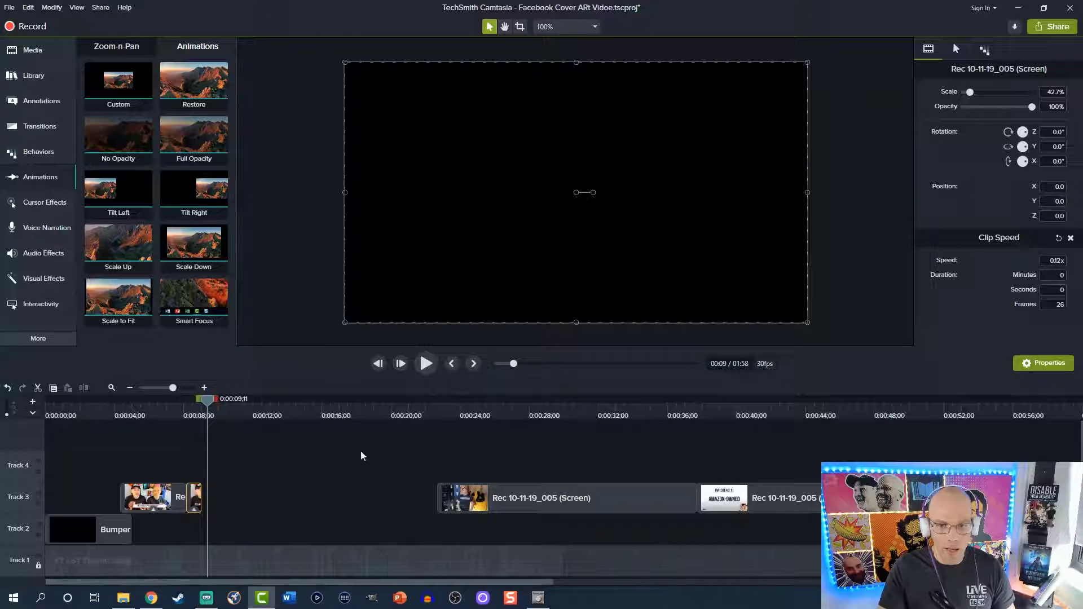
{"action": "left_click_drag", "start_coordinate": [510, 496], "coordinate": [253, 465]}
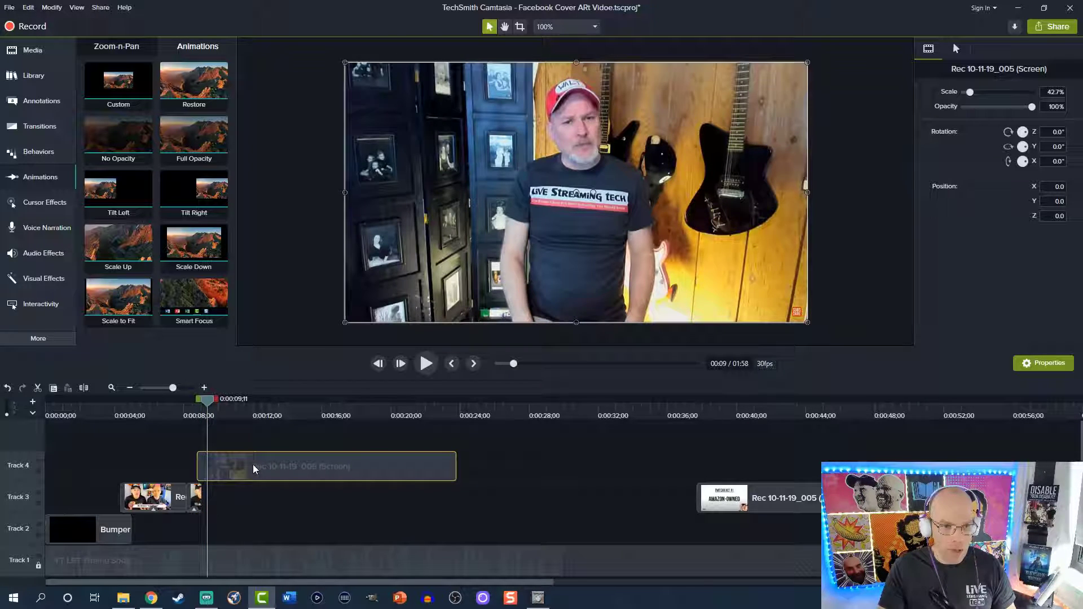
{"action": "left_click", "coordinate": [37, 154]}
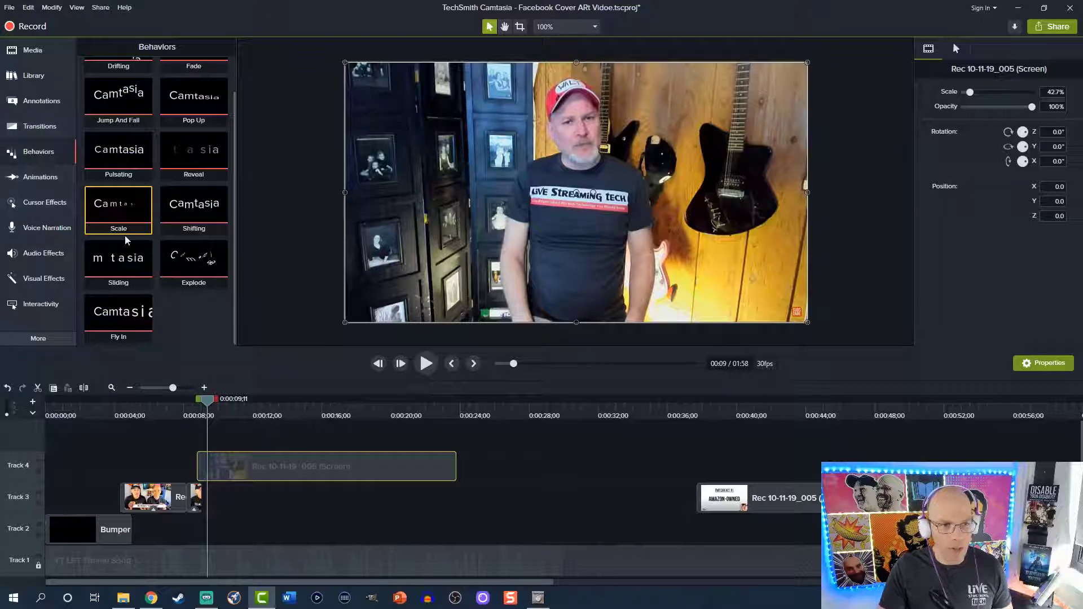
{"action": "left_click", "coordinate": [41, 127]}
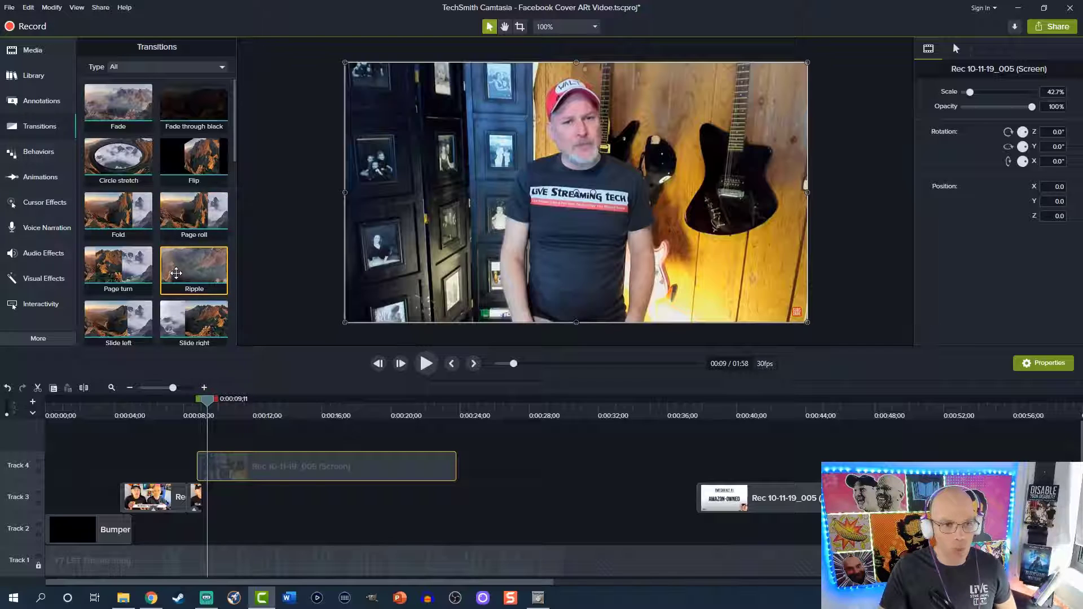
{"action": "right_click", "coordinate": [224, 265]}
{"action": "left_click", "coordinate": [260, 273]}
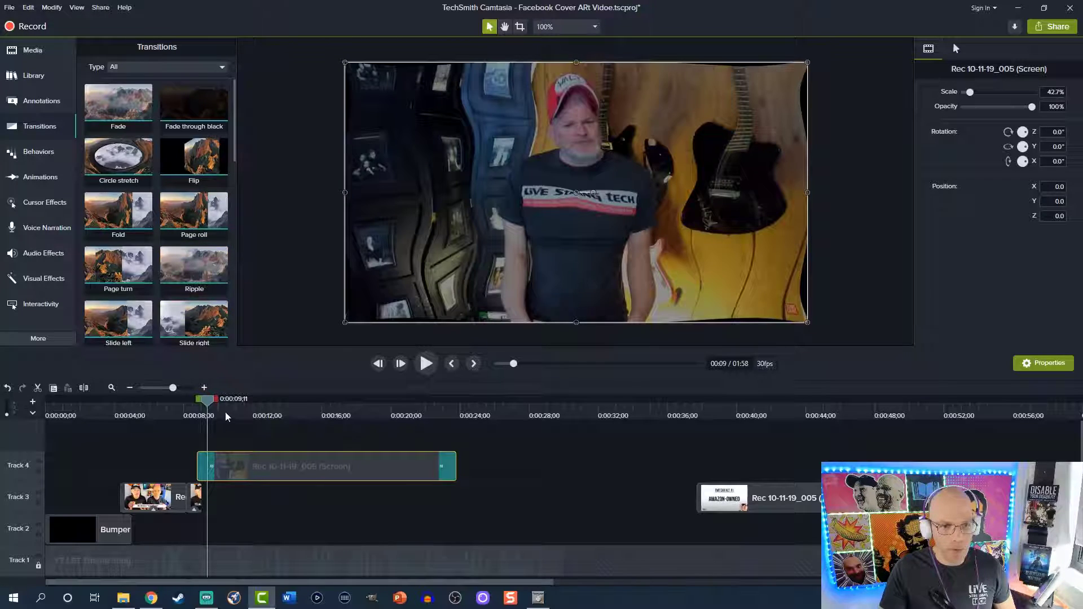
Play back the Ripple entrance and move the "Amazon-Owned" clip onto Track 5, starting at 0:00:13;10
{"action": "left_click", "coordinate": [186, 398]}
{"action": "key", "text": "space"}
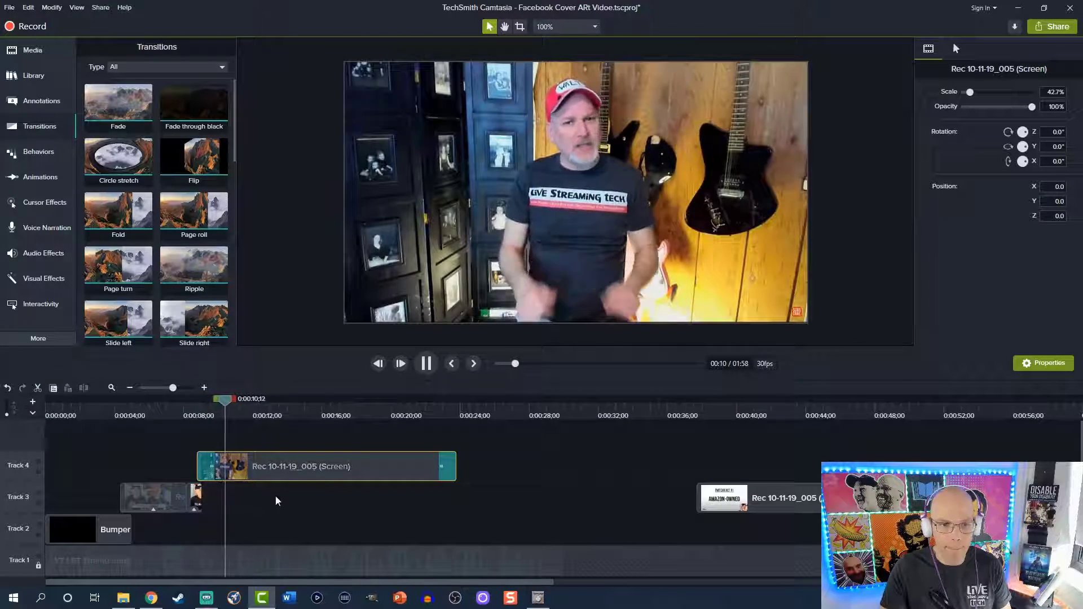
{"action": "left_click", "coordinate": [452, 475]}
{"action": "key", "text": "space"}
{"action": "left_click", "coordinate": [768, 500]}
{"action": "left_click_drag", "start_coordinate": [768, 500], "coordinate": [292, 437]}
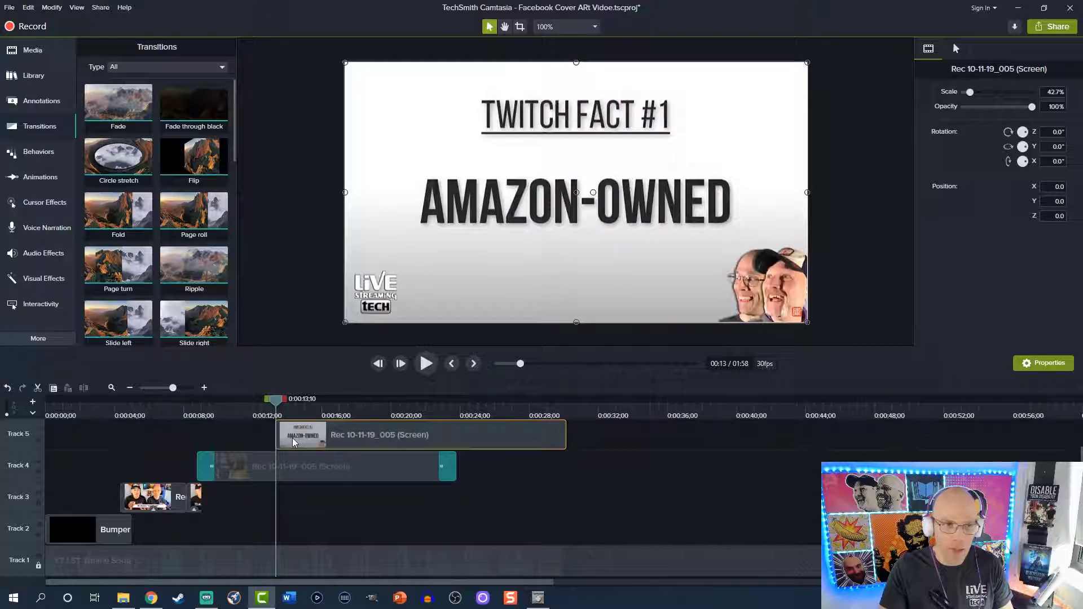
Add the Jump And Fall behavior to the "Amazon-Owned" clip and play back its entrance
{"action": "left_click", "coordinate": [39, 151]}
{"action": "scroll", "coordinate": [111, 198], "scroll_direction": "up", "scroll_amount": 1}
{"action": "left_click_drag", "start_coordinate": [104, 139], "coordinate": [390, 432]}
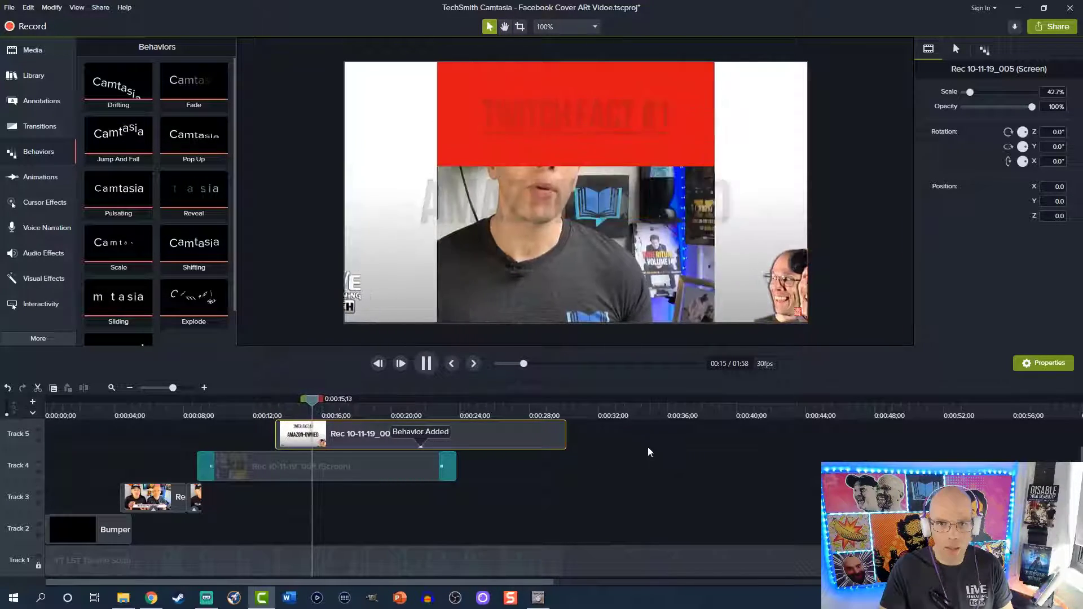
{"action": "key", "text": "space"}
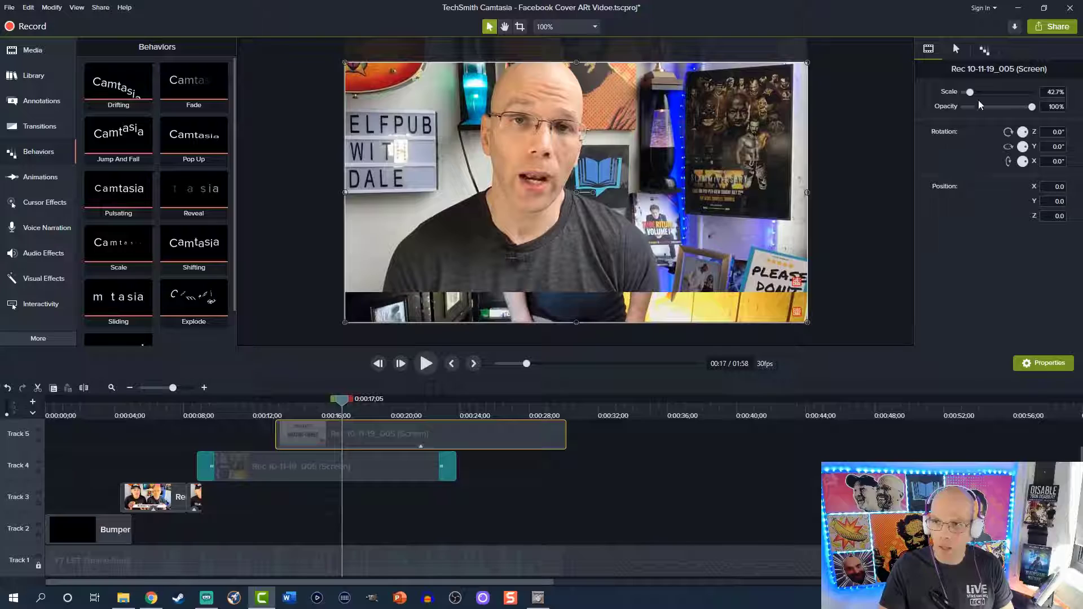
Set the During style of the Jump And Fall behavior to None and replay the clip's entrance
{"action": "left_click", "coordinate": [987, 49]}
{"action": "left_click", "coordinate": [991, 106]}
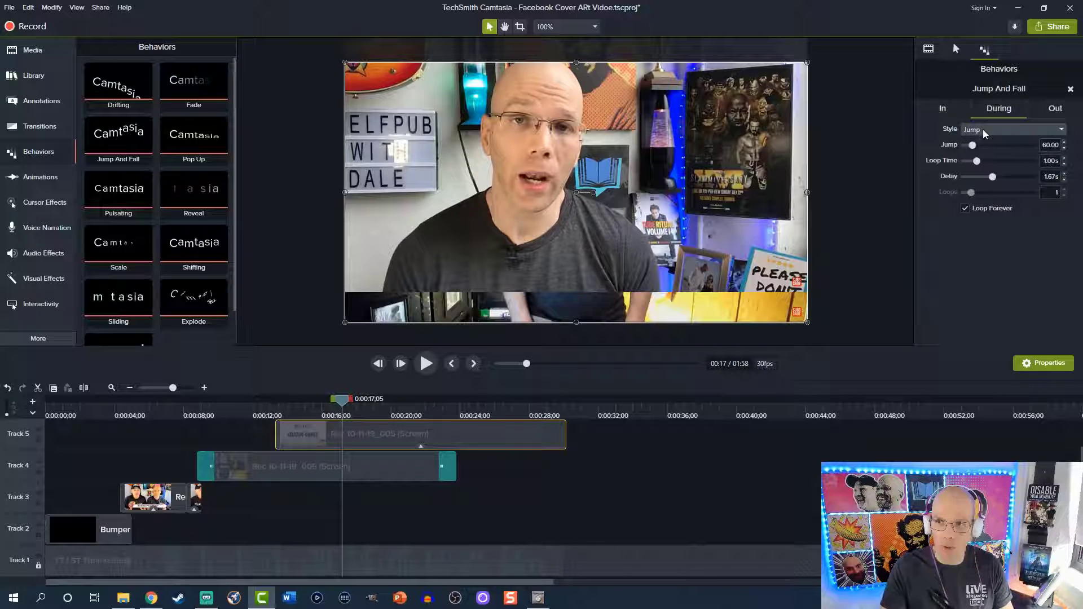
{"action": "left_click", "coordinate": [983, 129]}
{"action": "left_click", "coordinate": [978, 187]}
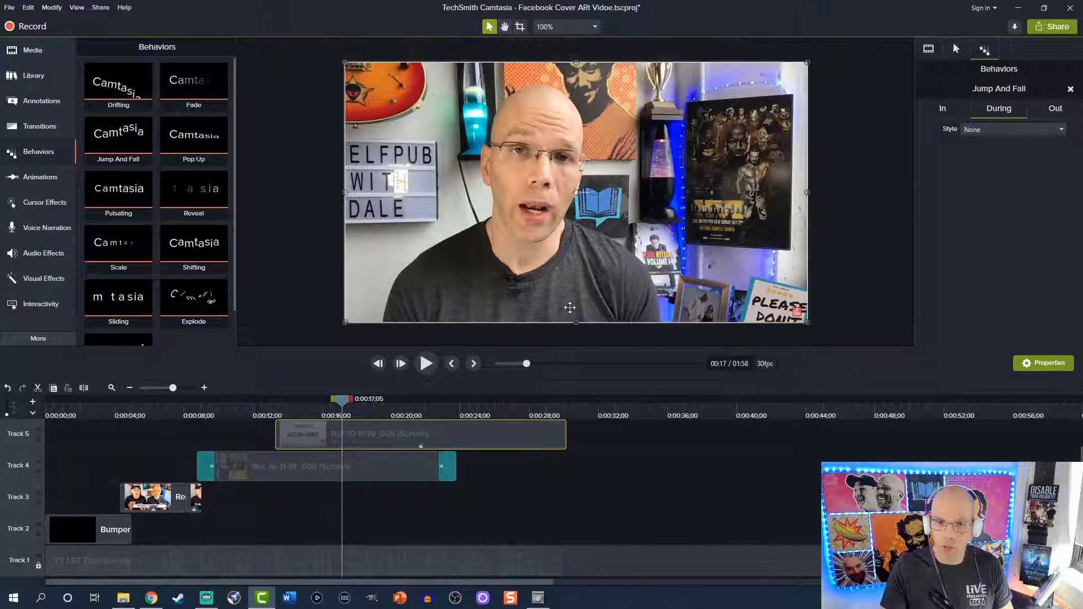
{"action": "left_click", "coordinate": [255, 405]}
{"action": "key", "text": "space"}
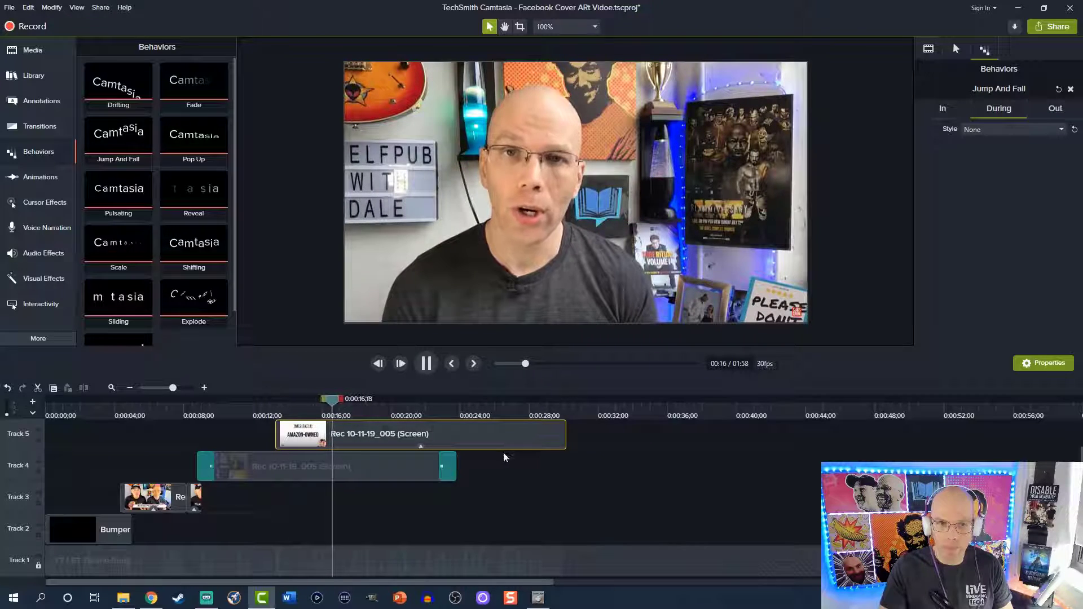
{"action": "key", "text": "space"}
Add a Scale Up animation to the Track 5 clip, shift the enlarged picture to recenter the face, and lengthen the animation to about 0:00:23
{"action": "left_click", "coordinate": [40, 177]}
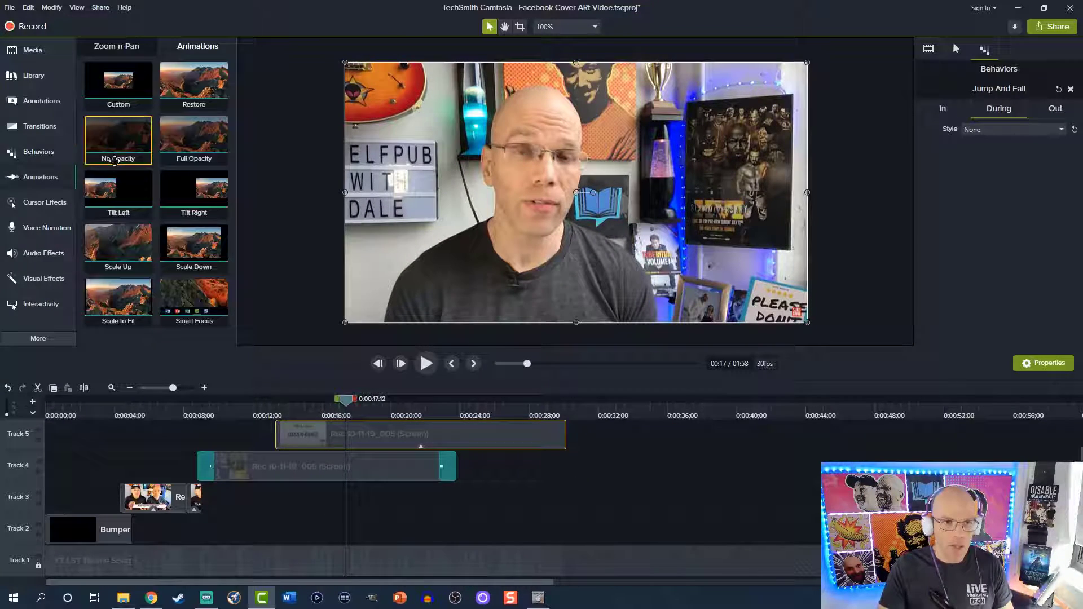
{"action": "mouse_move", "coordinate": [125, 255]}
{"action": "left_mouse_down"}
{"action": "mouse_move", "coordinate": [298, 387]}
{"action": "mouse_move", "coordinate": [311, 436]}
{"action": "left_mouse_up"}
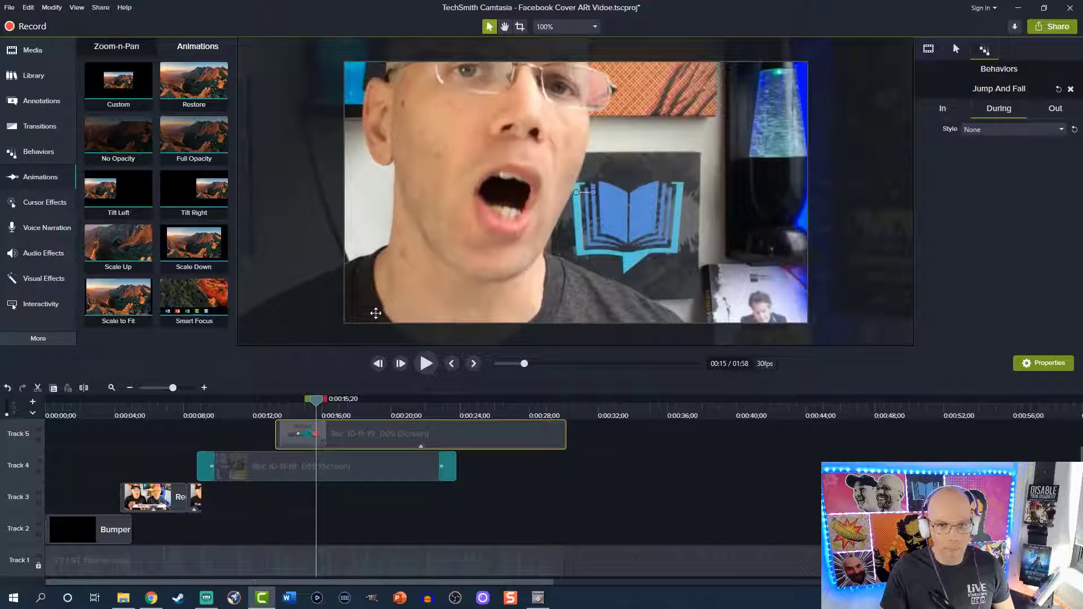
{"action": "left_click_drag", "start_coordinate": [391, 254], "coordinate": [418, 305]}
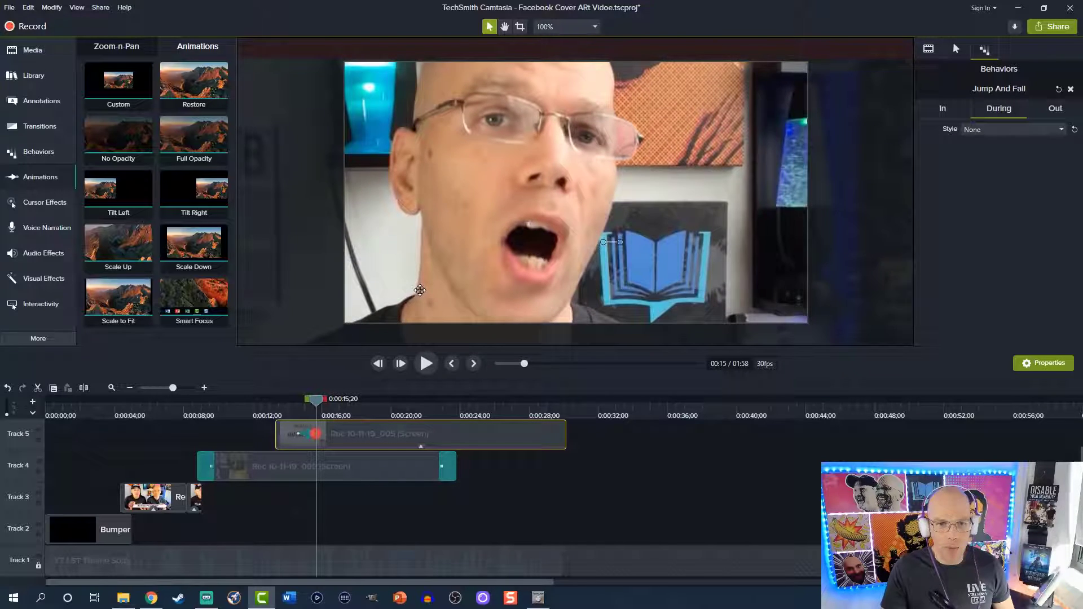
{"action": "left_click_drag", "start_coordinate": [298, 434], "coordinate": [438, 434]}
Play back the lengthened Scale Up animation from just before the Track 5 clip
{"action": "left_click", "coordinate": [265, 398]}
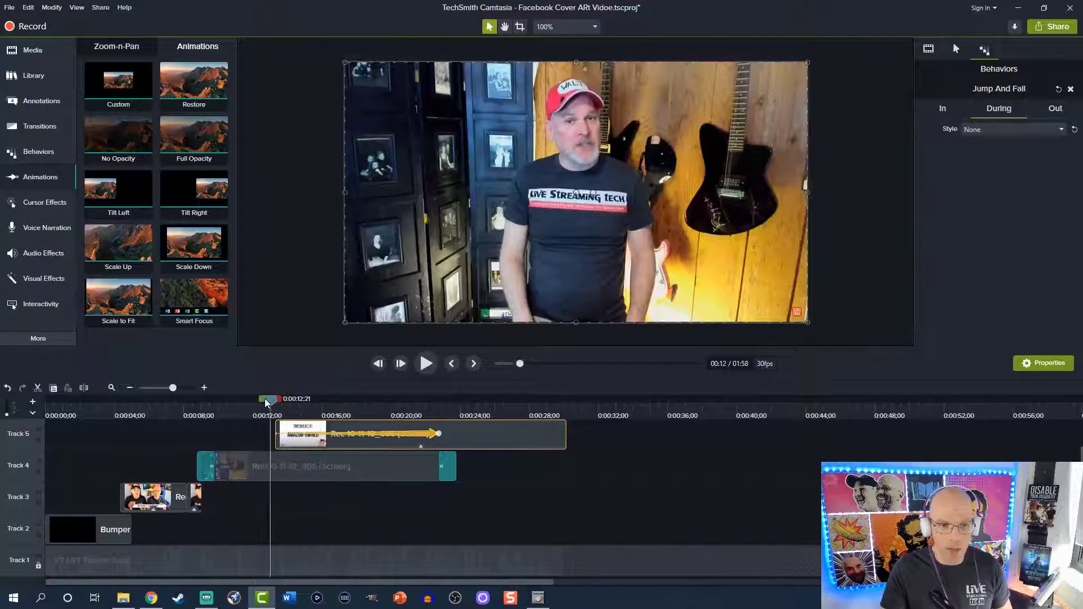
{"action": "key", "text": "space"}
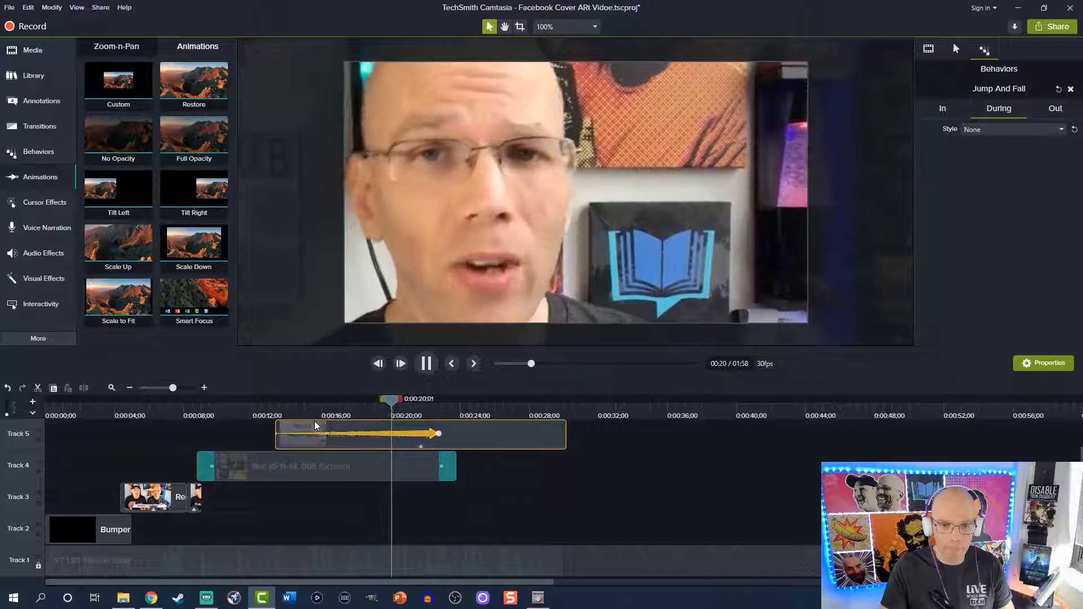
{"action": "key", "text": "space"}
Place the clip of the man in the black cap on Track 6 starting at 0:00:18;00 and play back the cut
{"action": "key", "text": "ctrl+v"}
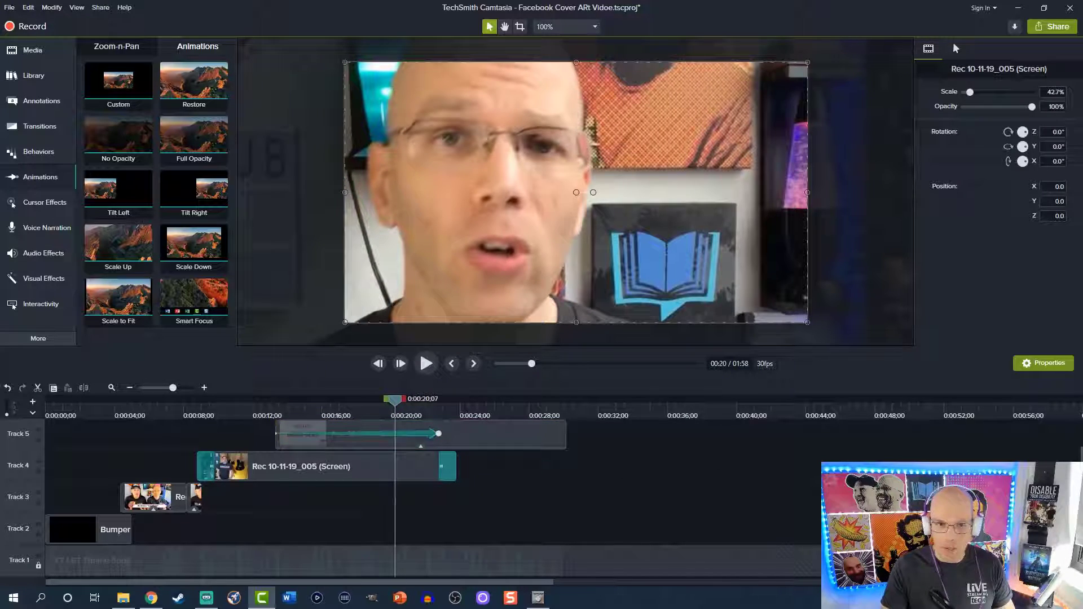
{"action": "left_click_drag", "start_coordinate": [425, 442], "coordinate": [385, 444]}
{"action": "left_click", "coordinate": [322, 402]}
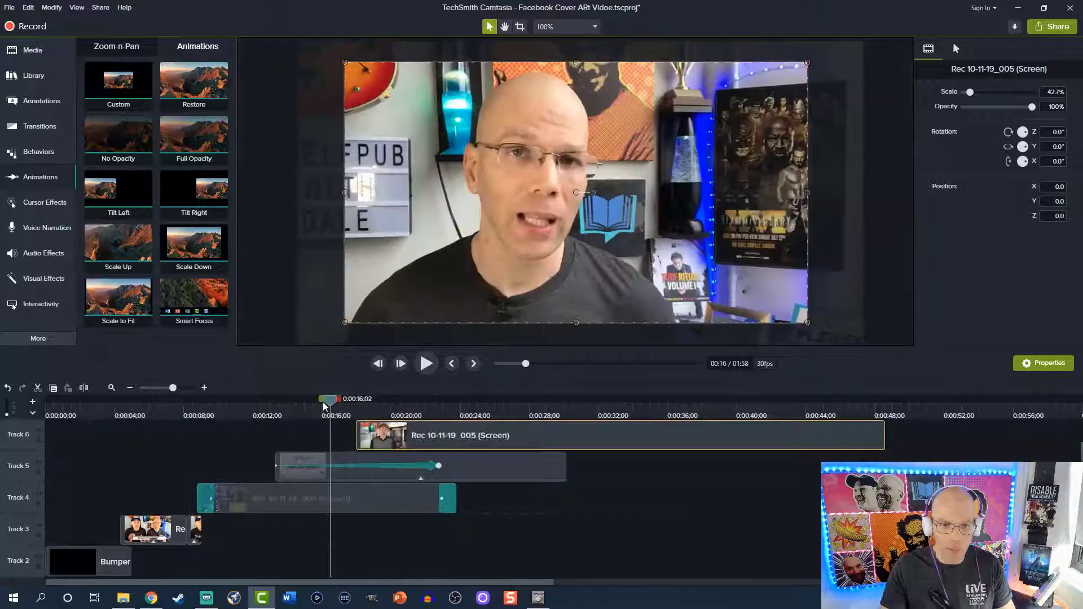
{"action": "key", "text": "space"}
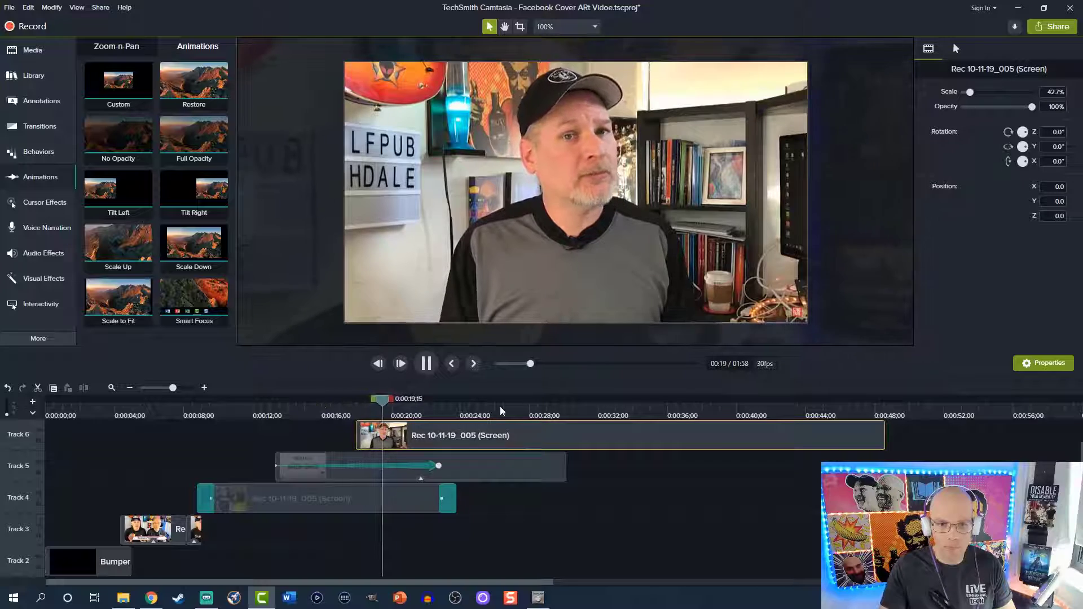
{"action": "key", "text": "space"}
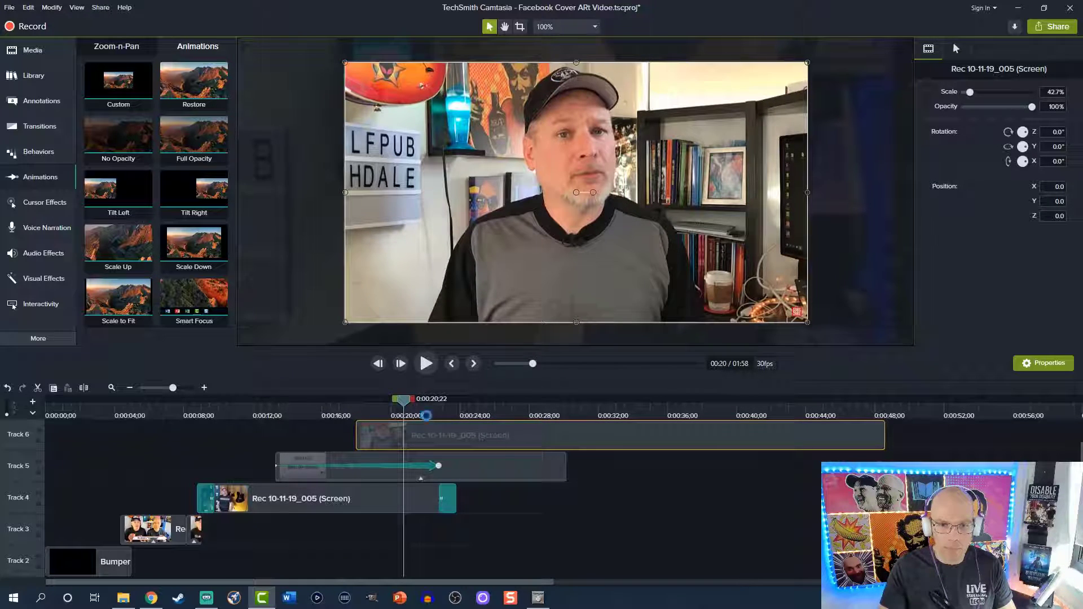
Move the three remaining clips on Tracks 3 and 4 earlier as a group, starting at about 0:00:35
{"action": "left_click", "coordinate": [155, 388]}
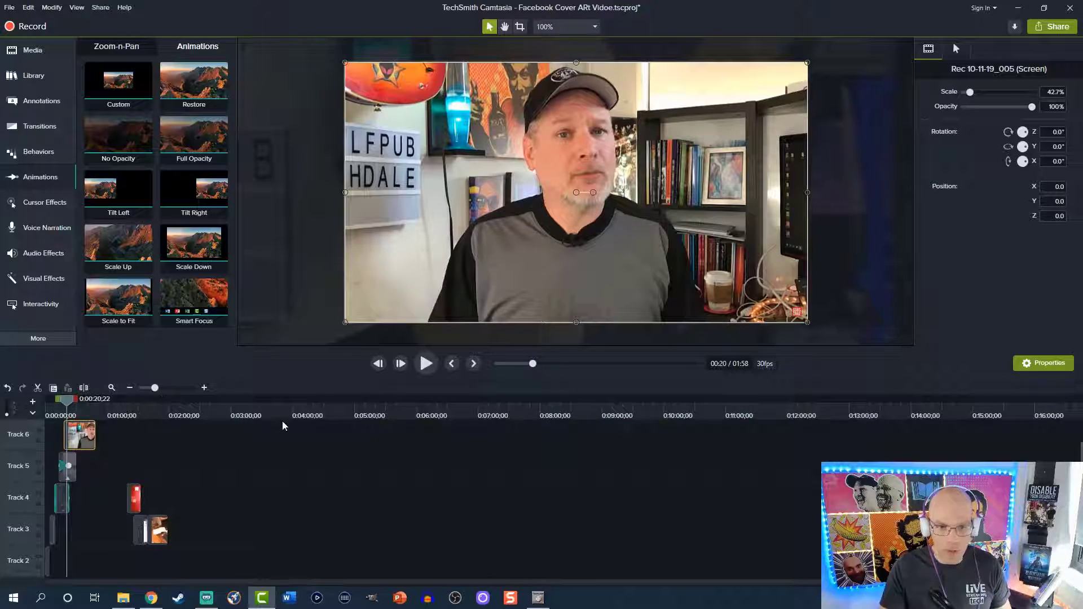
{"action": "left_click", "coordinate": [153, 520]}
{"action": "left_click", "coordinate": [135, 509], "text": "ctrl"}
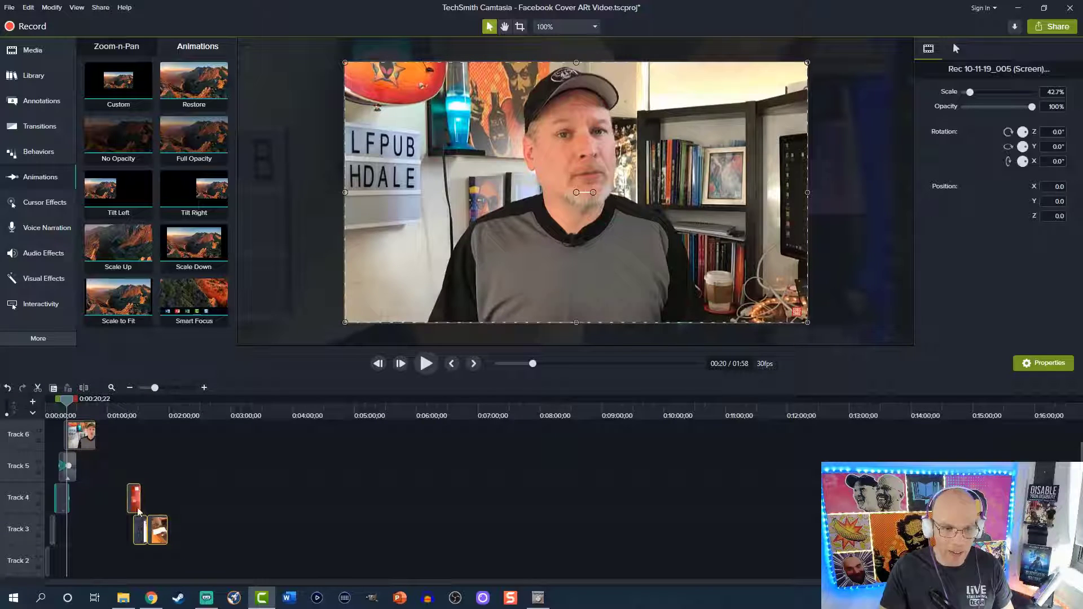
{"action": "left_click_drag", "start_coordinate": [143, 533], "coordinate": [108, 524]}
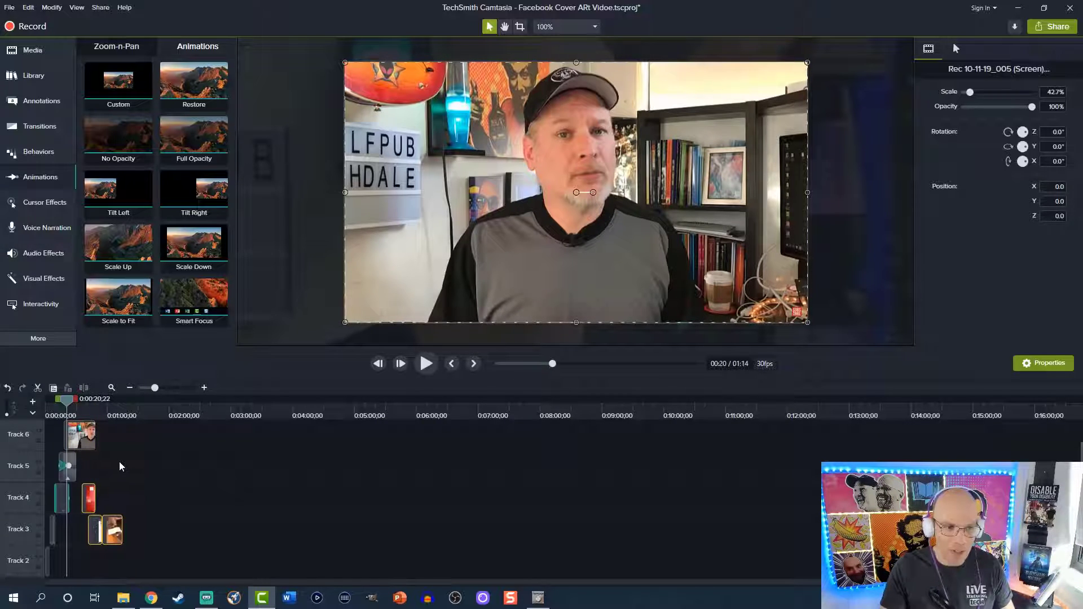
Play back the opening of the black-cap clip to find where the next clip should come in
{"action": "scroll", "coordinate": [118, 462], "scroll_direction": "up", "scroll_amount": 1}
{"action": "scroll", "coordinate": [125, 463], "scroll_direction": "up", "scroll_amount": 3}
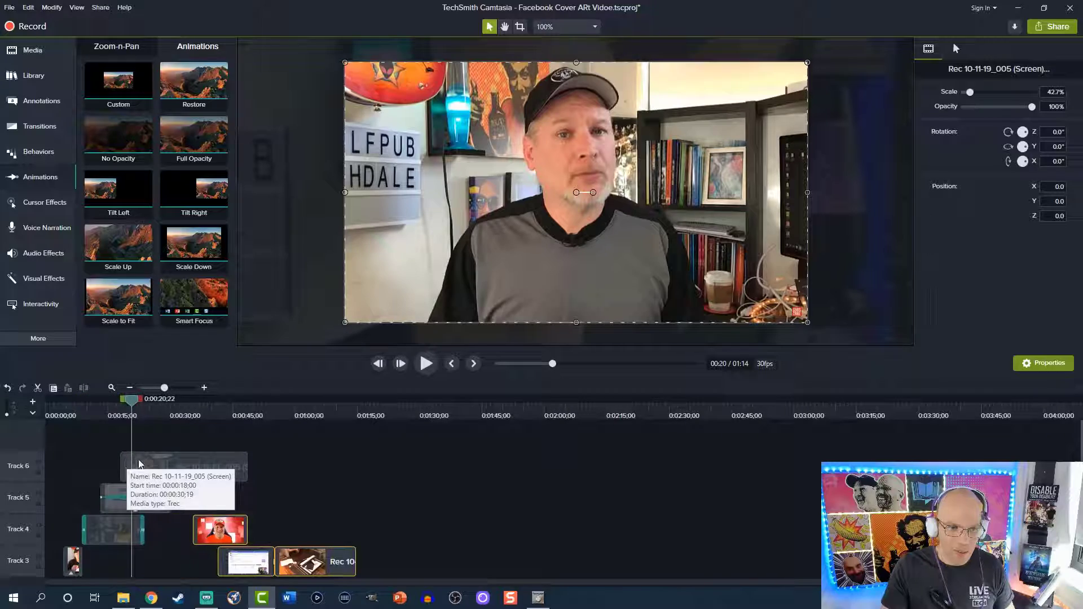
{"action": "left_click_drag", "start_coordinate": [134, 404], "coordinate": [116, 401]}
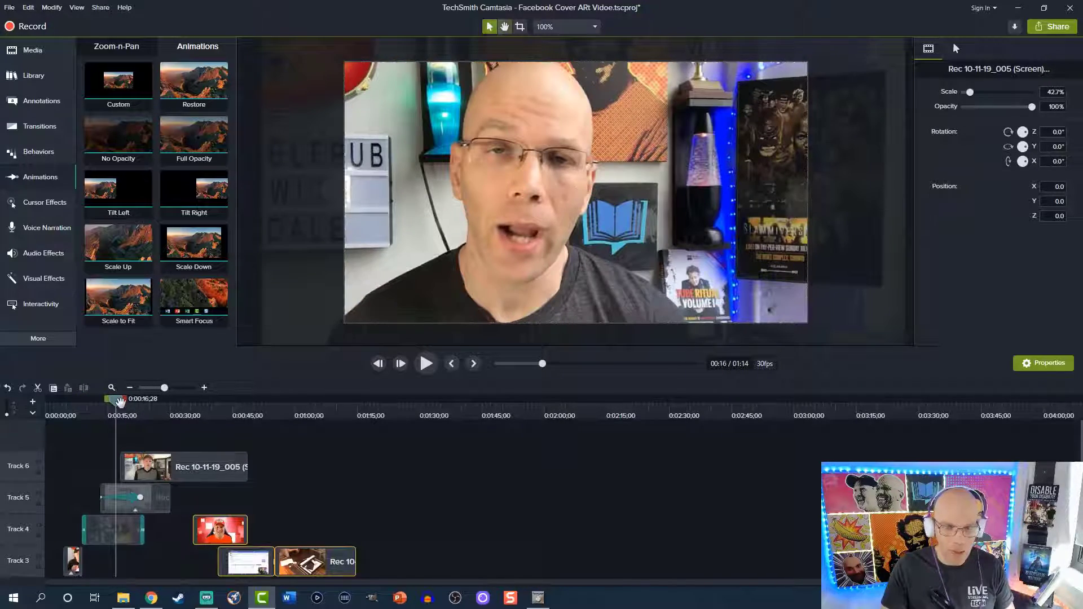
{"action": "key", "text": "space"}
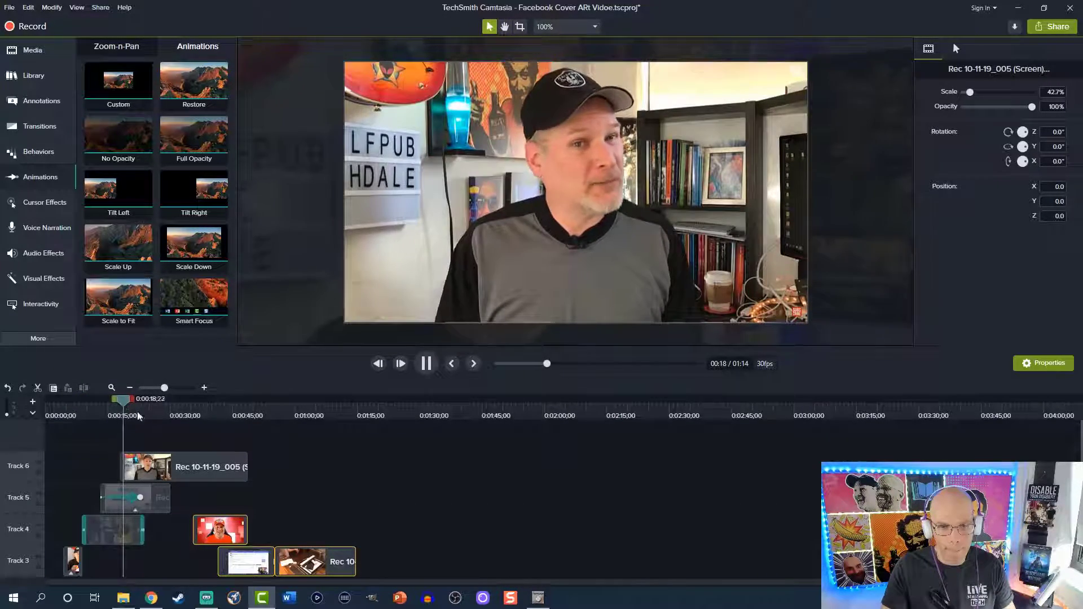
{"action": "left_click", "coordinate": [236, 568]}
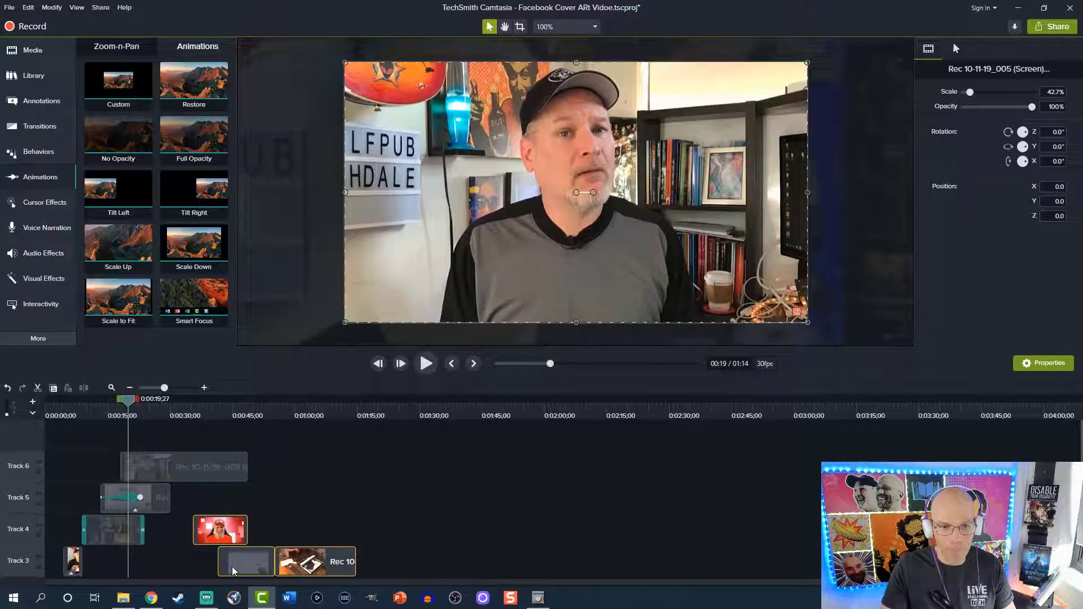
{"action": "left_click", "coordinate": [128, 401]}
{"action": "key", "text": "space"}
{"action": "key", "text": "space"}
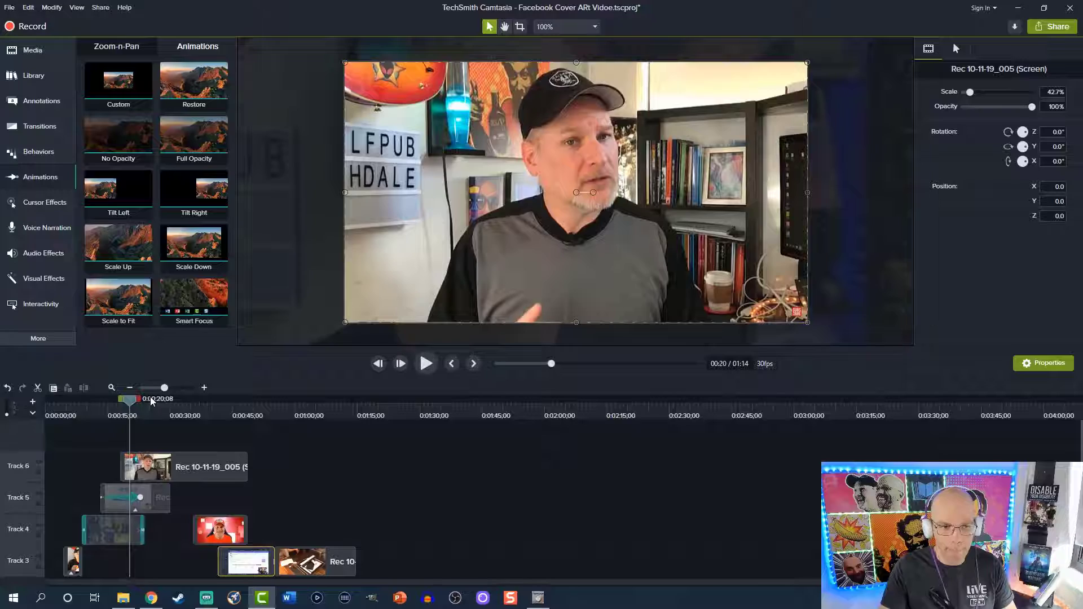
Replay the cut into the black-cap clip and place the dashboard screen clip on Track 7 at 0:00:19;25
{"action": "left_click_drag", "start_coordinate": [133, 400], "coordinate": [108, 400]}
{"action": "key", "text": "space"}
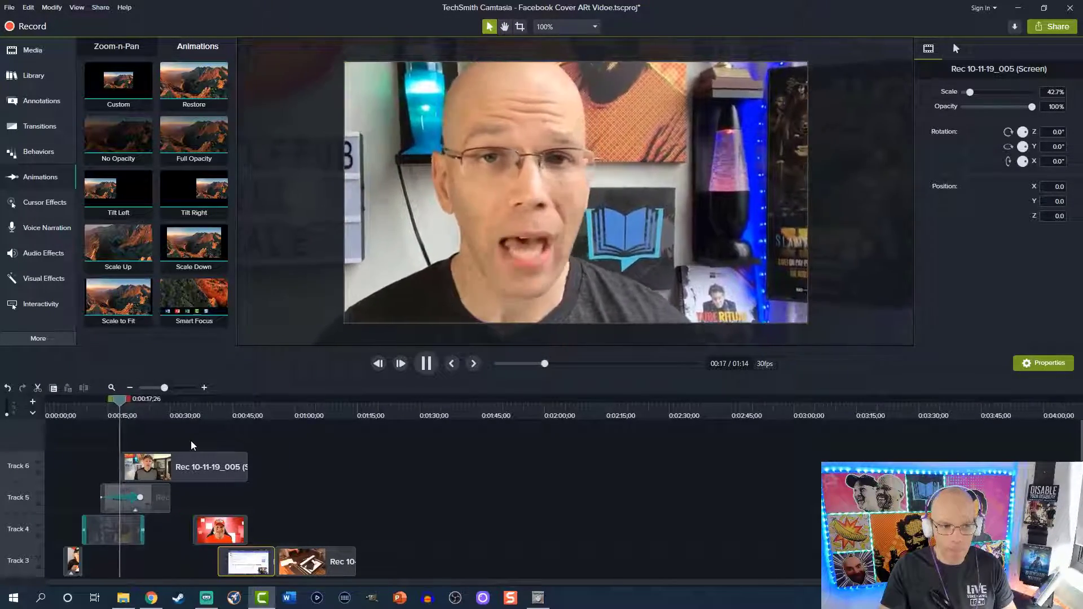
{"action": "key", "text": "space"}
{"action": "left_click_drag", "start_coordinate": [232, 559], "coordinate": [229, 427]}
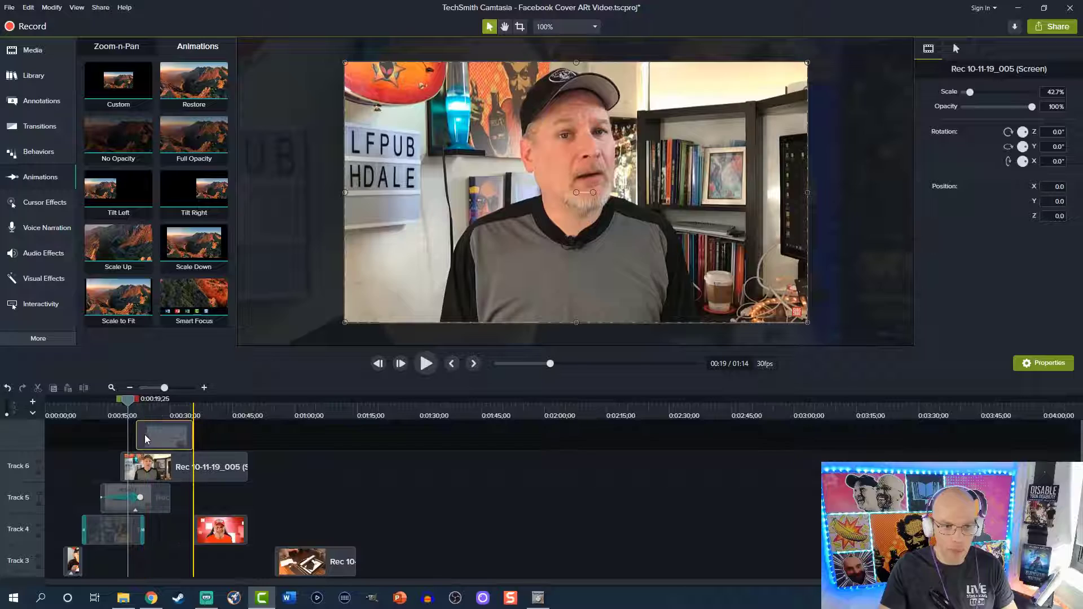
{"action": "left_click_drag", "start_coordinate": [145, 435], "coordinate": [140, 435]}
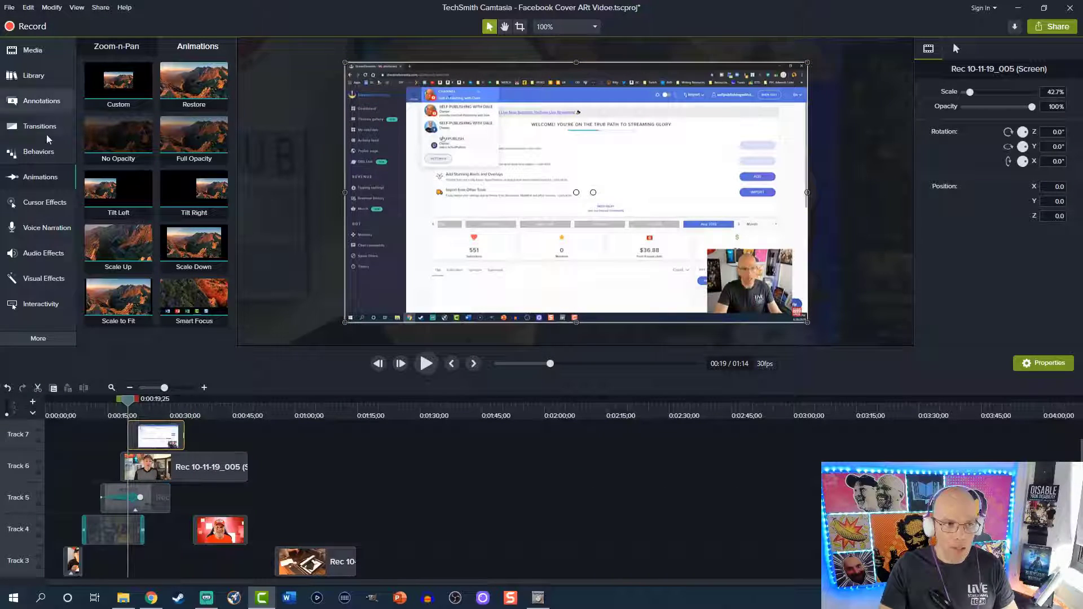
Add the Pop Up behavior to the dashboard clip on Track 7, set its During style to None, and play back the cut
{"action": "left_click", "coordinate": [39, 154]}
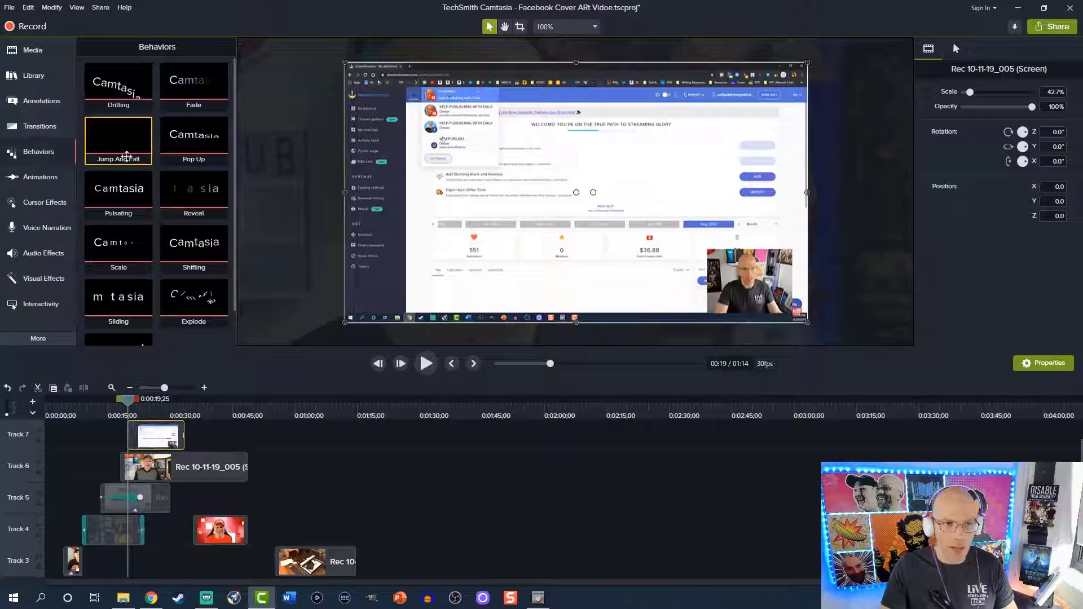
{"action": "left_click", "coordinate": [192, 144]}
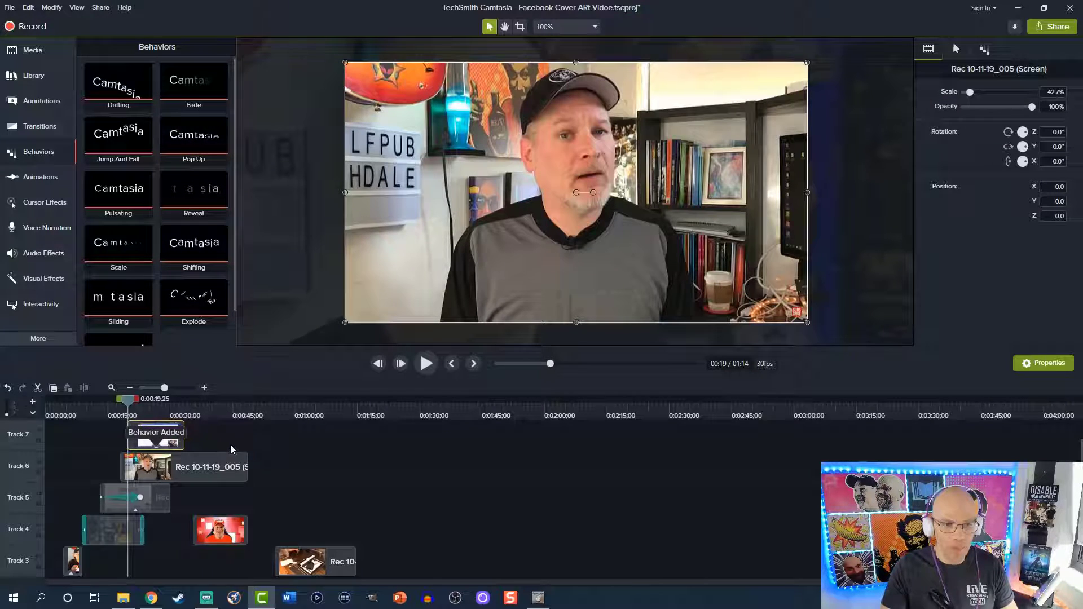
{"action": "left_click", "coordinate": [985, 51]}
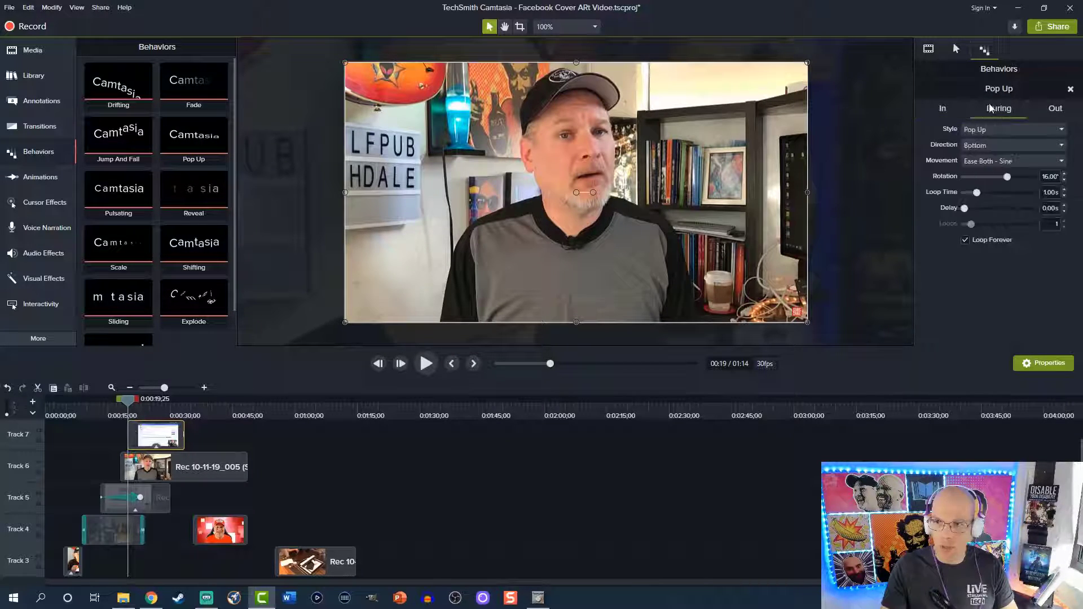
{"action": "left_click", "coordinate": [985, 130]}
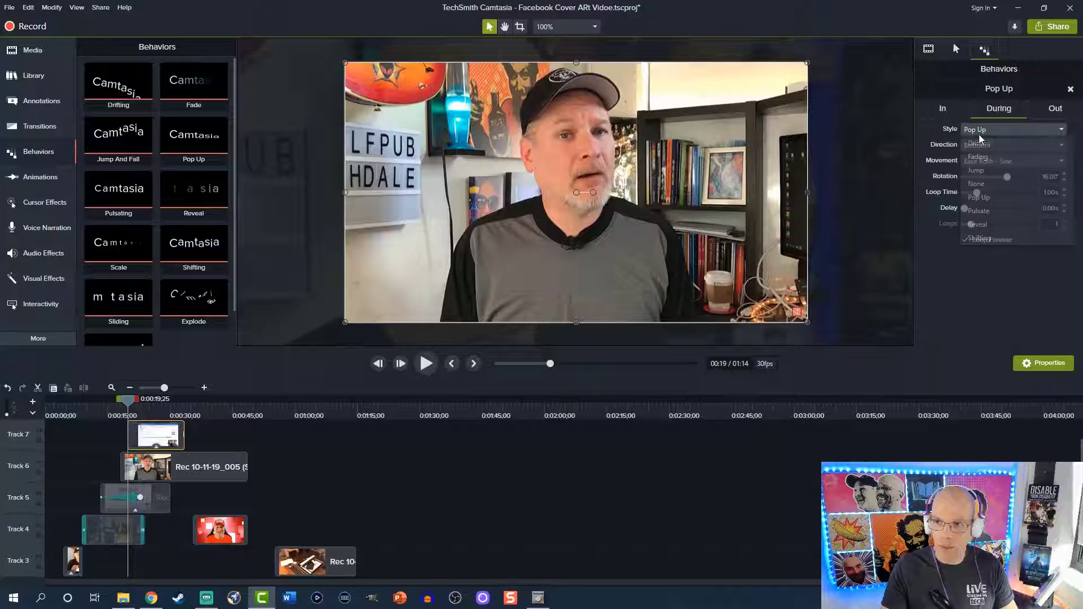
{"action": "left_click", "coordinate": [980, 186]}
{"action": "left_click_drag", "start_coordinate": [127, 401], "coordinate": [115, 402]}
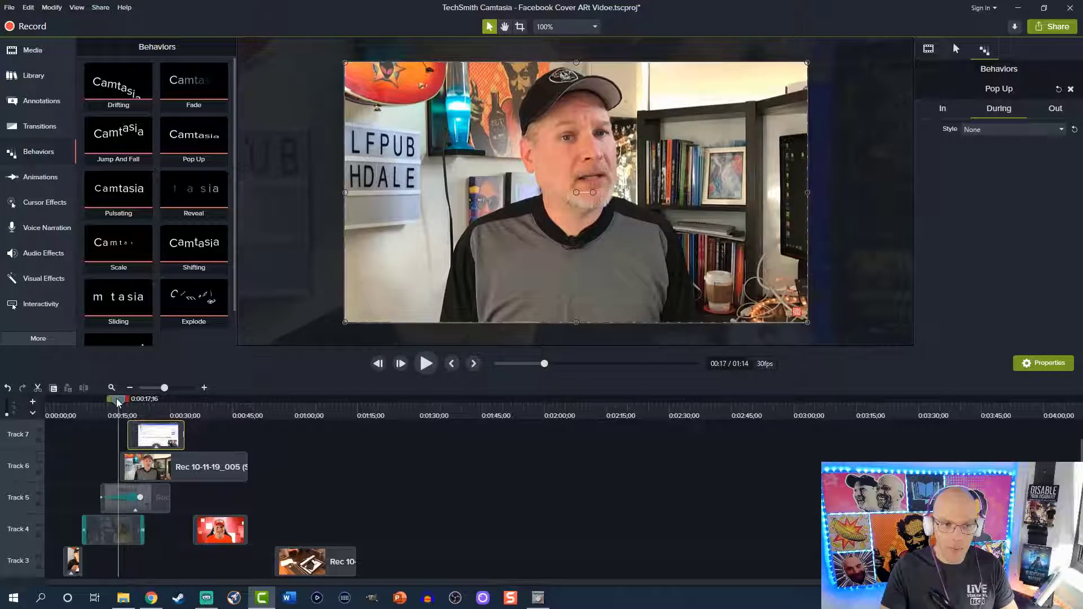
{"action": "key", "text": "space"}
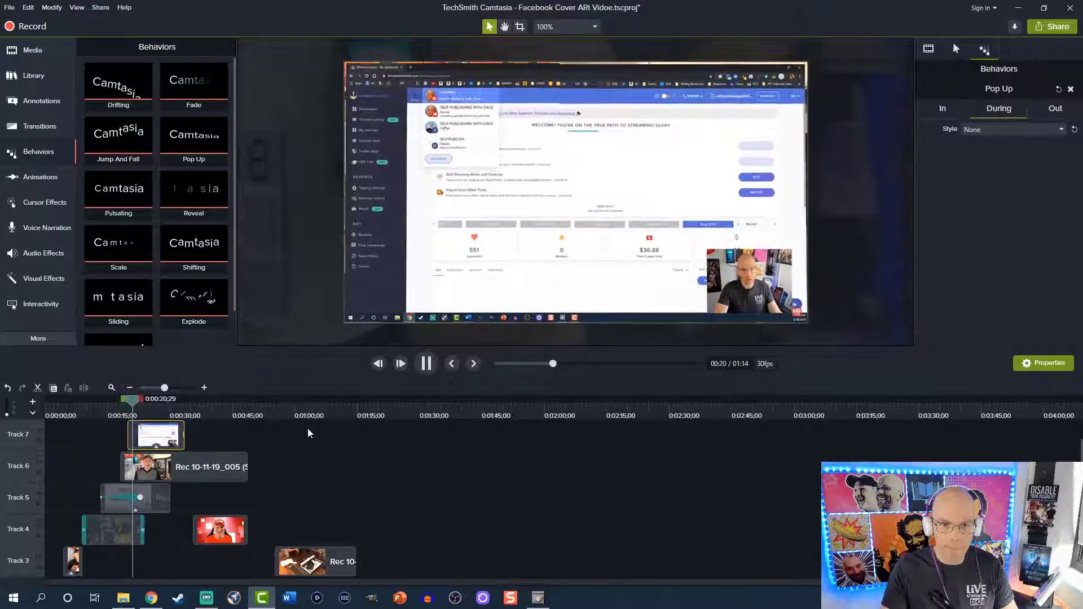
Place the clip of the man in the red cap on a new Track 8 at 0:00:22;02 and add the Explode behavior
{"action": "left_click_drag", "start_coordinate": [249, 527], "coordinate": [232, 421]}
{"action": "left_click_drag", "start_coordinate": [171, 437], "coordinate": [170, 438]}
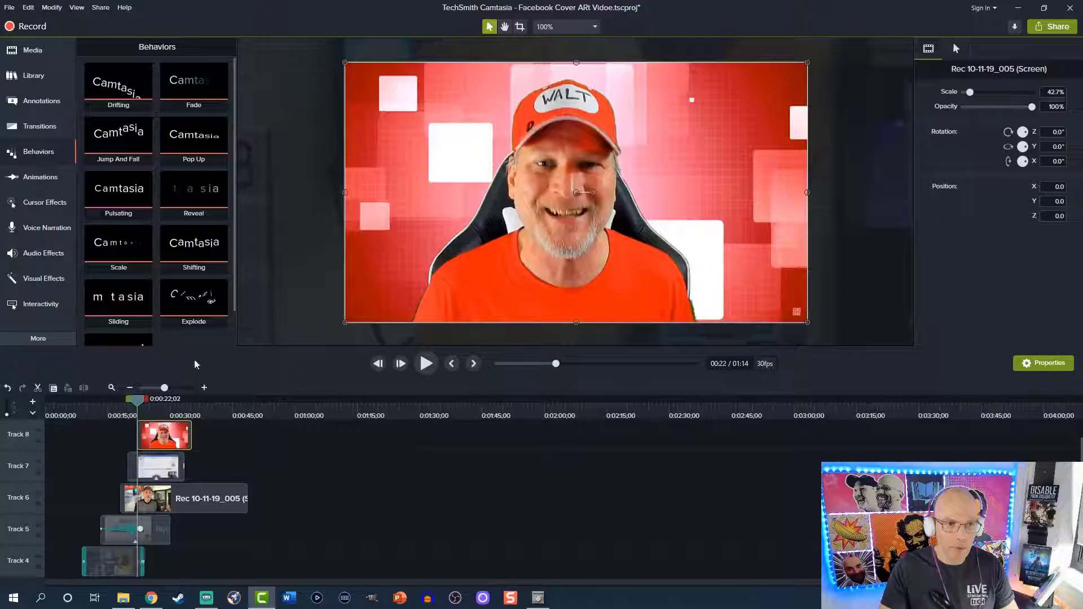
{"action": "left_click_drag", "start_coordinate": [181, 295], "coordinate": [155, 435]}
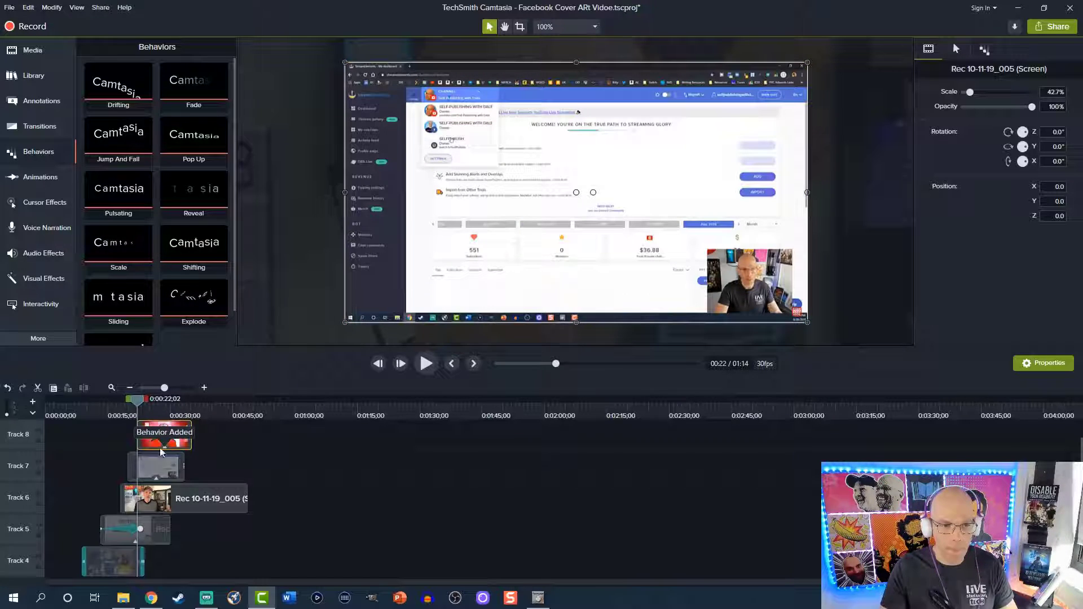
{"action": "left_click", "coordinate": [985, 49]}
{"action": "left_click", "coordinate": [993, 109]}
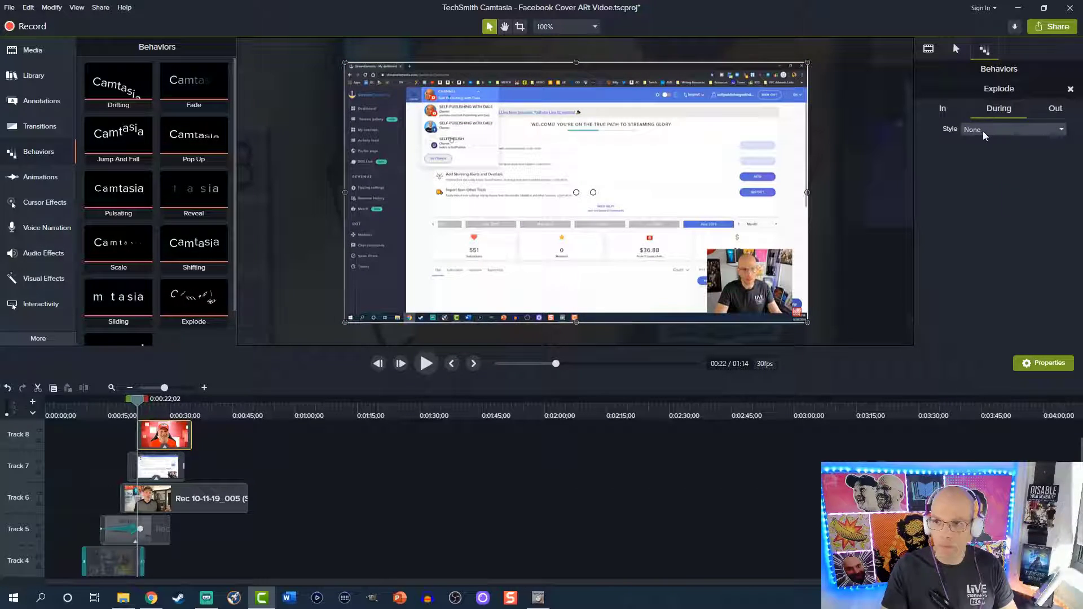
{"action": "left_click", "coordinate": [110, 405]}
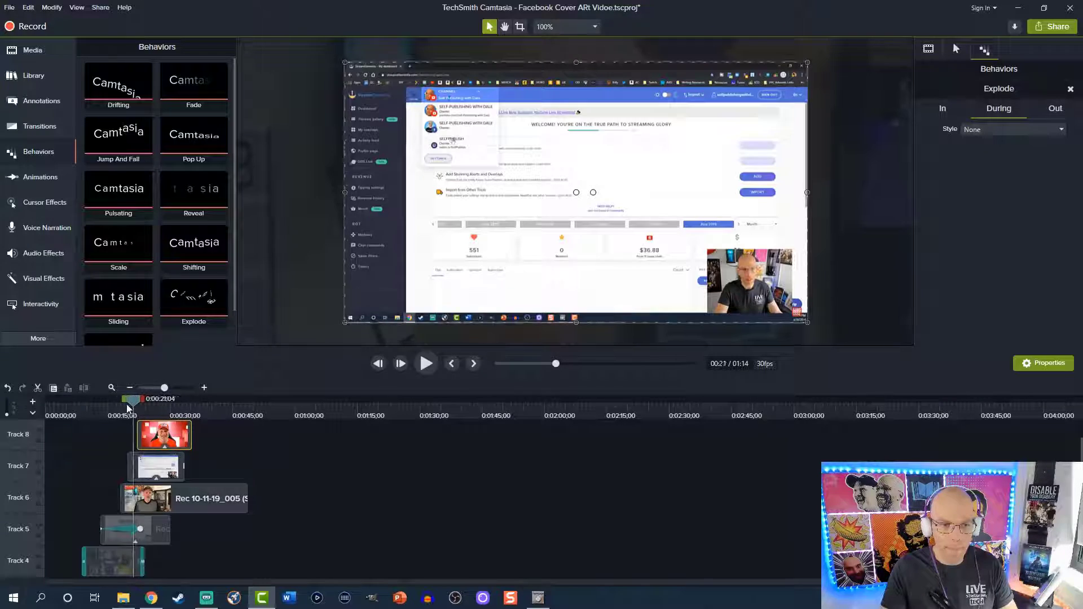
{"action": "key", "text": "space"}
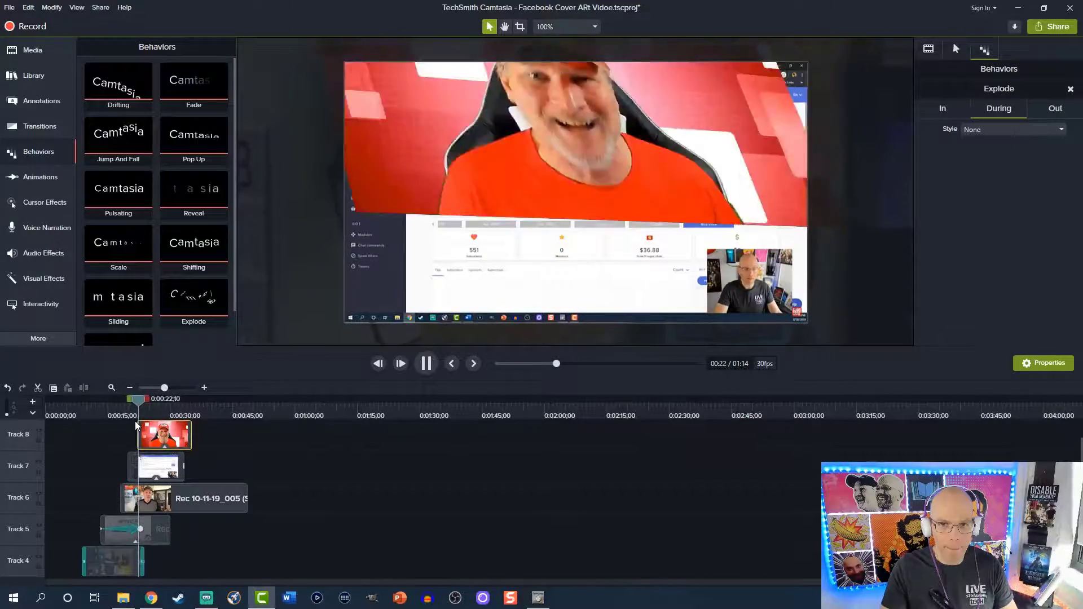
Place the woodworking table clip on a new Track 9 at about 24.5 seconds, add the Scale behavior, and play back the cut
{"action": "left_click_drag", "start_coordinate": [249, 486], "coordinate": [171, 439]}
{"action": "key", "text": "space"}
{"action": "key", "text": "space"}
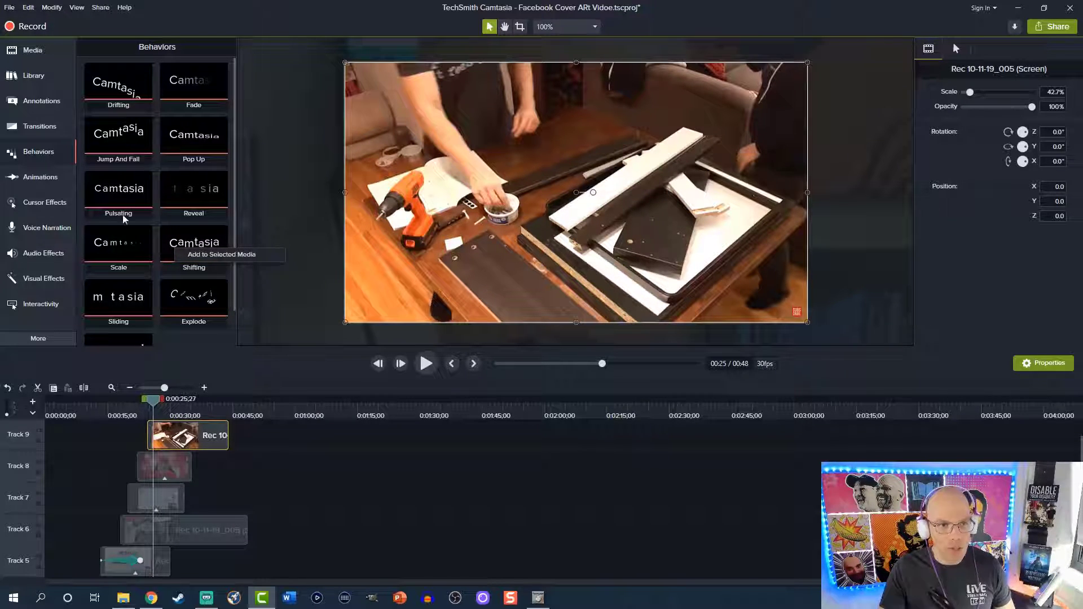
{"action": "left_click_drag", "start_coordinate": [111, 296], "coordinate": [109, 300]}
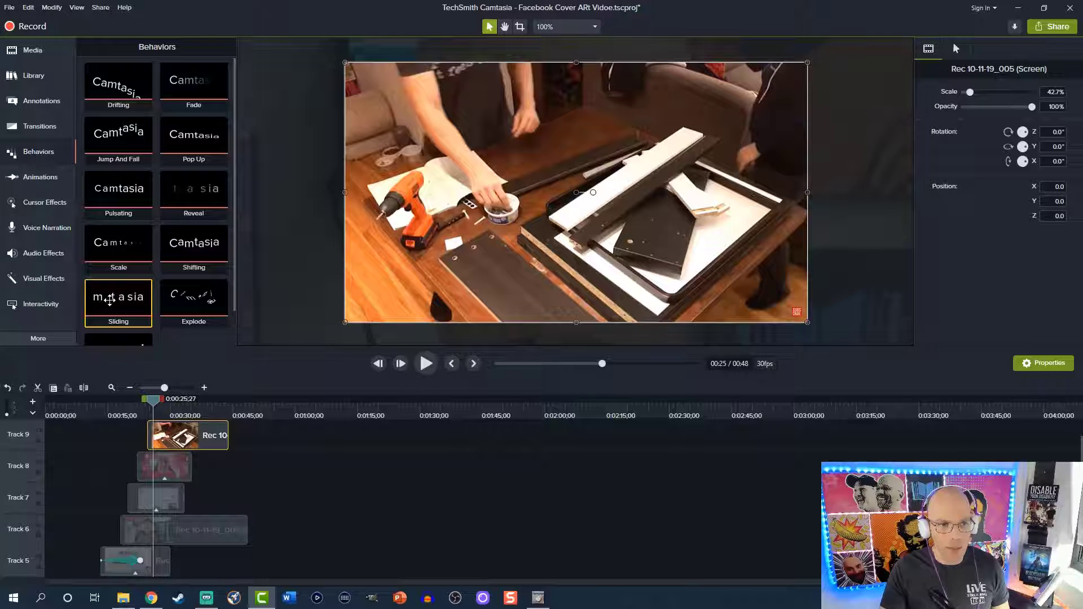
{"action": "scroll", "coordinate": [109, 301], "scroll_direction": "down", "scroll_amount": 1}
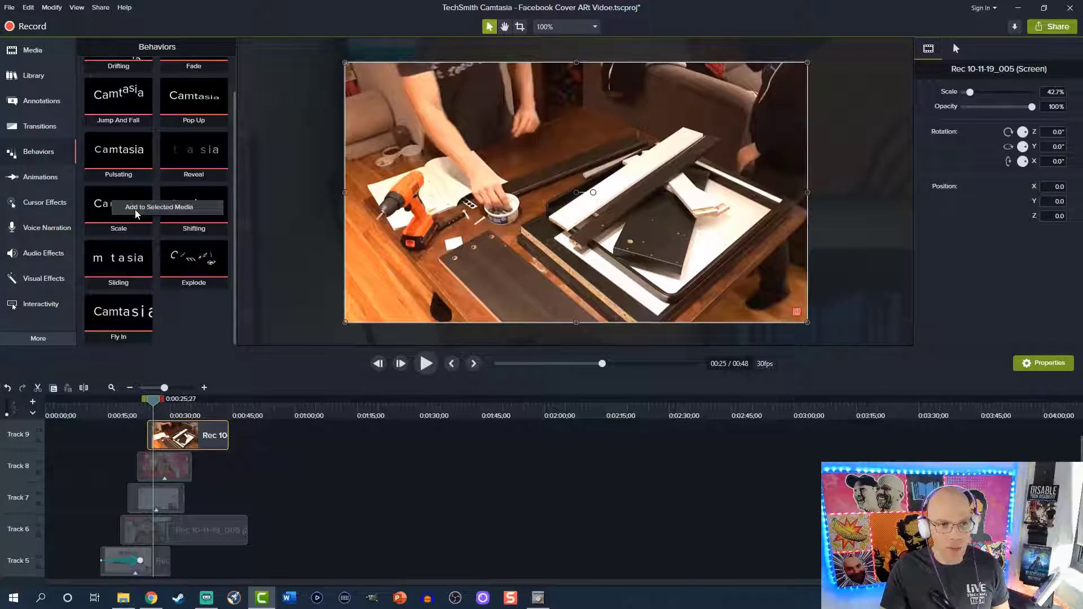
{"action": "left_click_drag", "start_coordinate": [136, 213], "coordinate": [222, 435]}
{"action": "left_click", "coordinate": [136, 402]}
{"action": "key", "text": "space"}
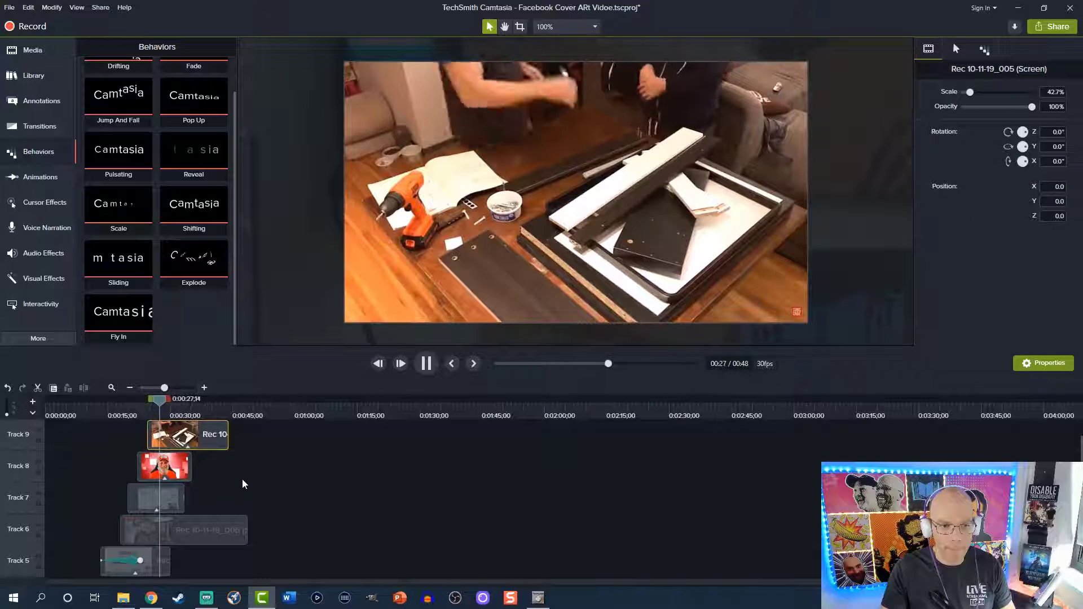
Duplicate the short clip of the two men from Track 3 and place the copy on a new Track 10 at about 0:00:31
{"action": "left_click", "coordinate": [212, 525]}
{"action": "scroll", "coordinate": [169, 525], "scroll_direction": "down", "scroll_amount": 3}
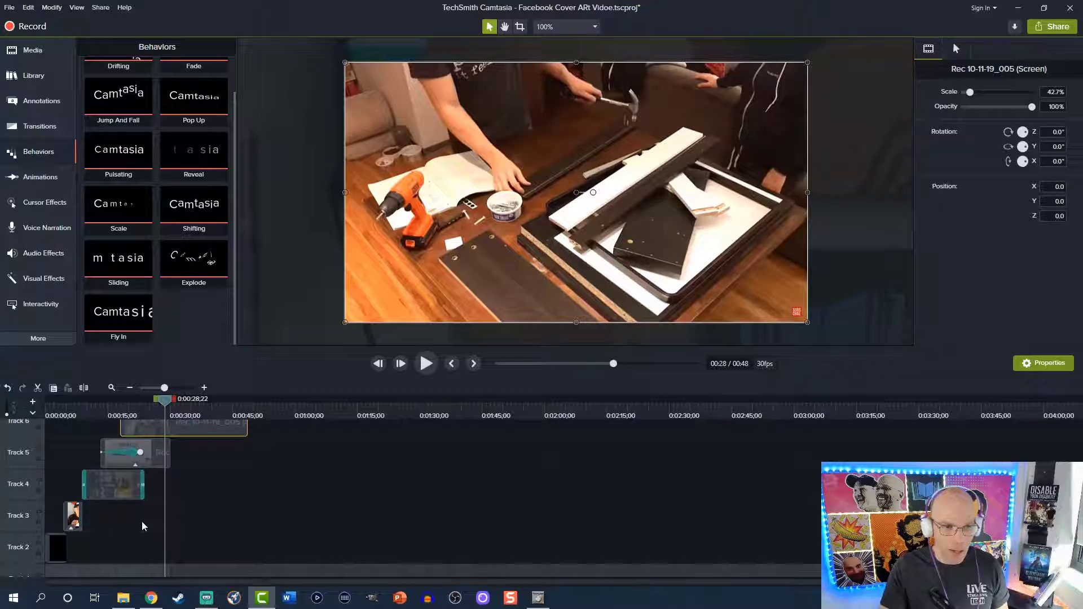
{"action": "left_click", "coordinate": [77, 519]}
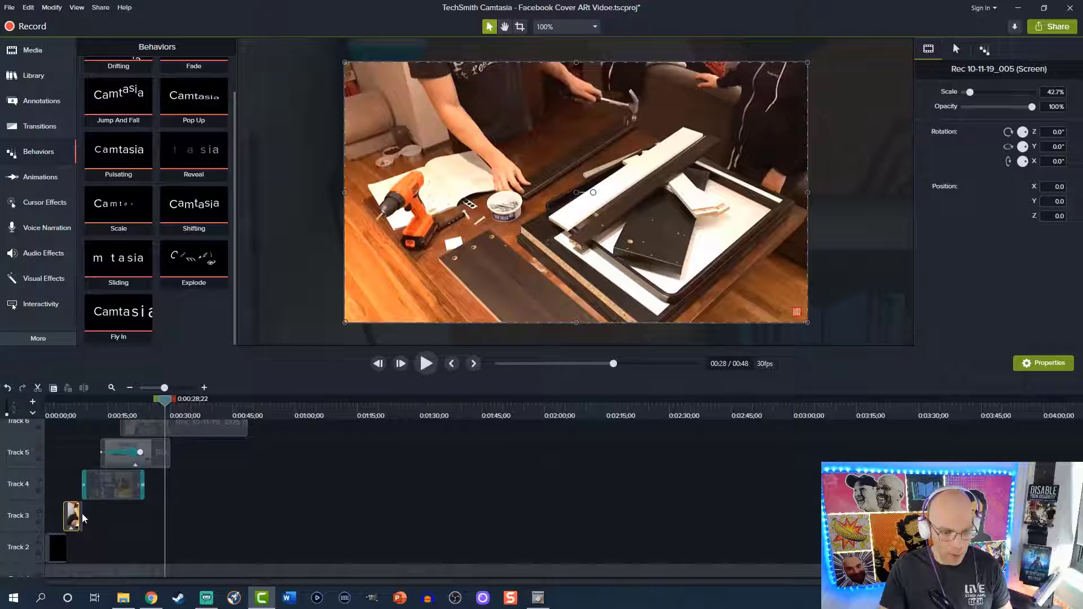
{"action": "scroll", "coordinate": [197, 479], "scroll_direction": "up", "scroll_amount": 3}
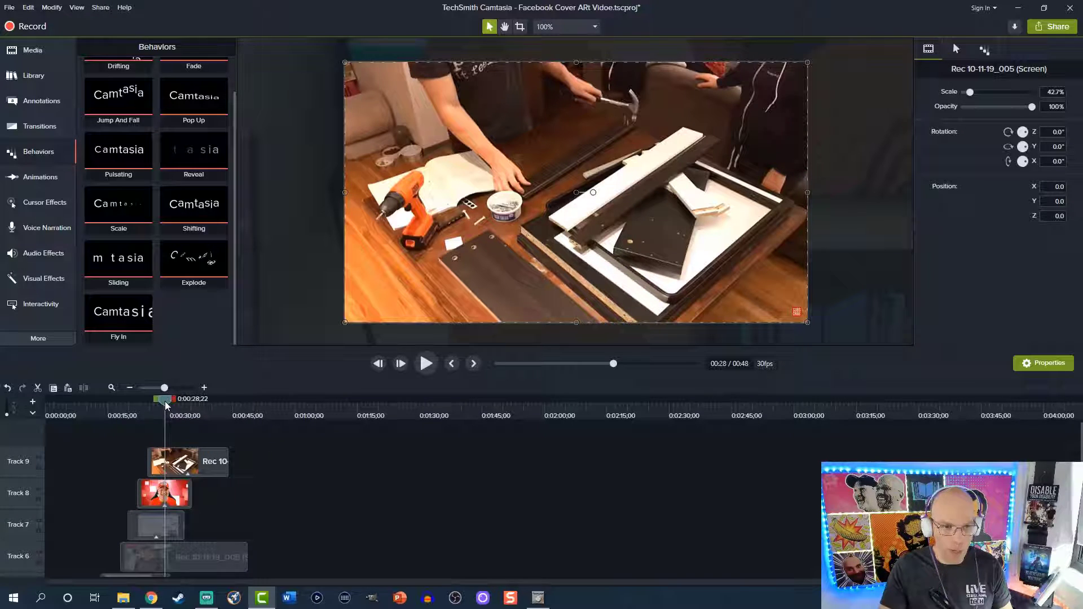
{"action": "left_click_drag", "start_coordinate": [167, 406], "coordinate": [165, 406]}
{"action": "left_click", "coordinate": [171, 448]}
{"action": "left_click", "coordinate": [176, 447]}
{"action": "scroll", "coordinate": [197, 477], "scroll_direction": "down", "scroll_amount": 3}
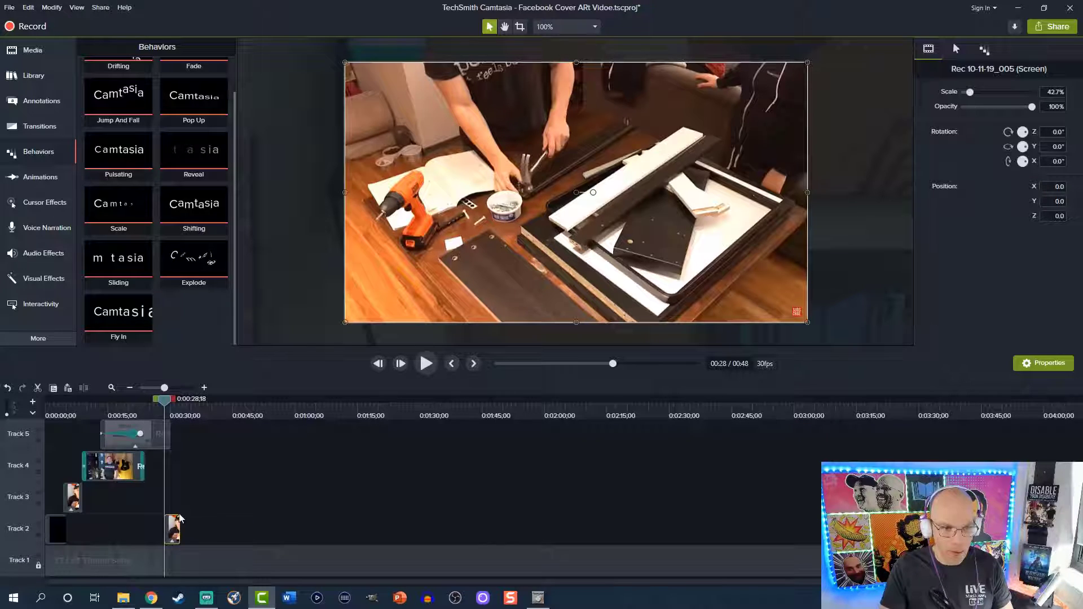
{"action": "scroll", "coordinate": [266, 395], "scroll_direction": "up", "scroll_amount": 3}
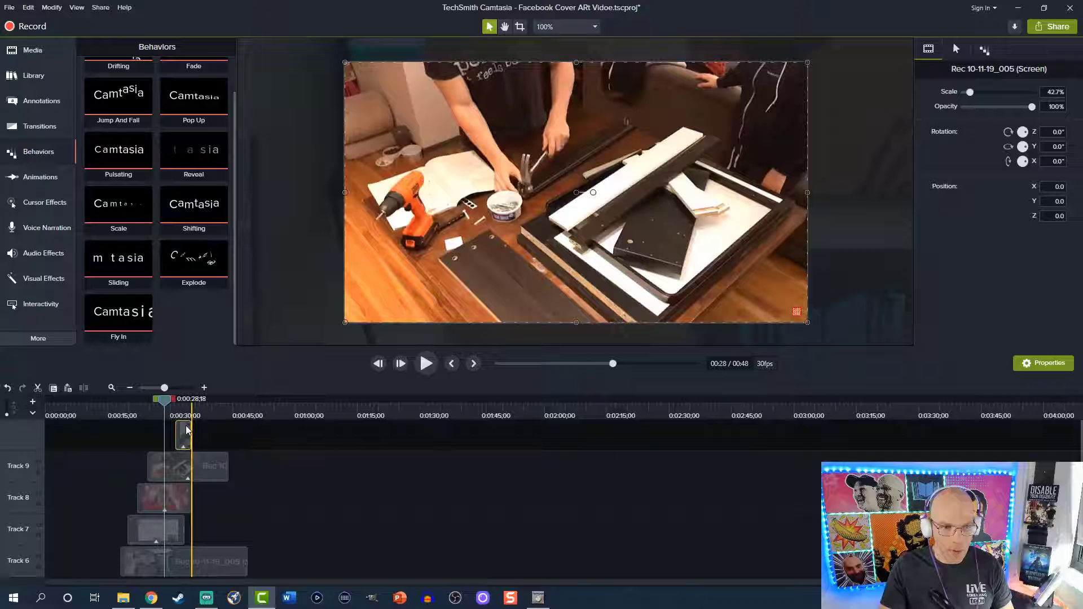
Trim the end of the Track 5 clip to 0:00:30;00
{"action": "scroll", "coordinate": [207, 488], "scroll_direction": "down", "scroll_amount": 1}
{"action": "scroll", "coordinate": [209, 487], "scroll_direction": "down", "scroll_amount": 1}
{"action": "scroll", "coordinate": [226, 457], "scroll_direction": "up", "scroll_amount": 1}
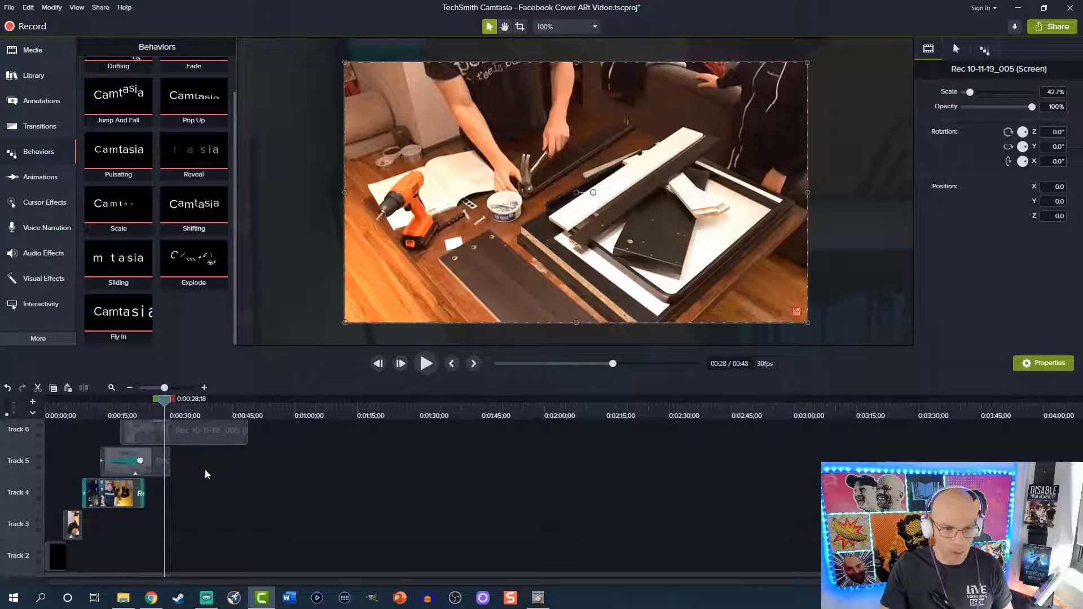
{"action": "left_click", "coordinate": [184, 389]}
{"action": "scroll", "coordinate": [208, 480], "scroll_direction": "down", "scroll_amount": 1}
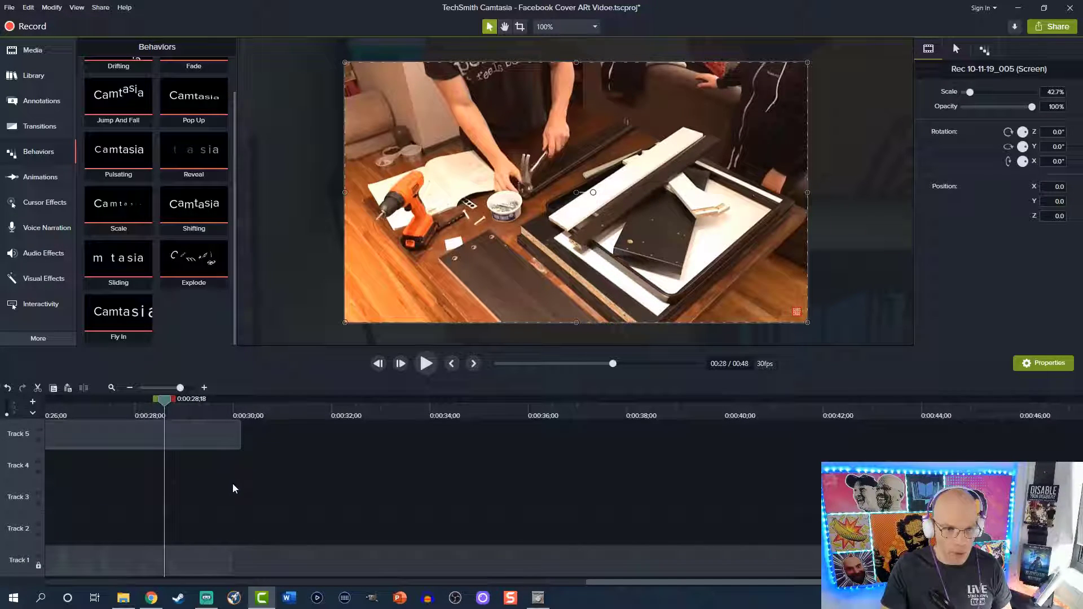
{"action": "left_click", "coordinate": [232, 419]}
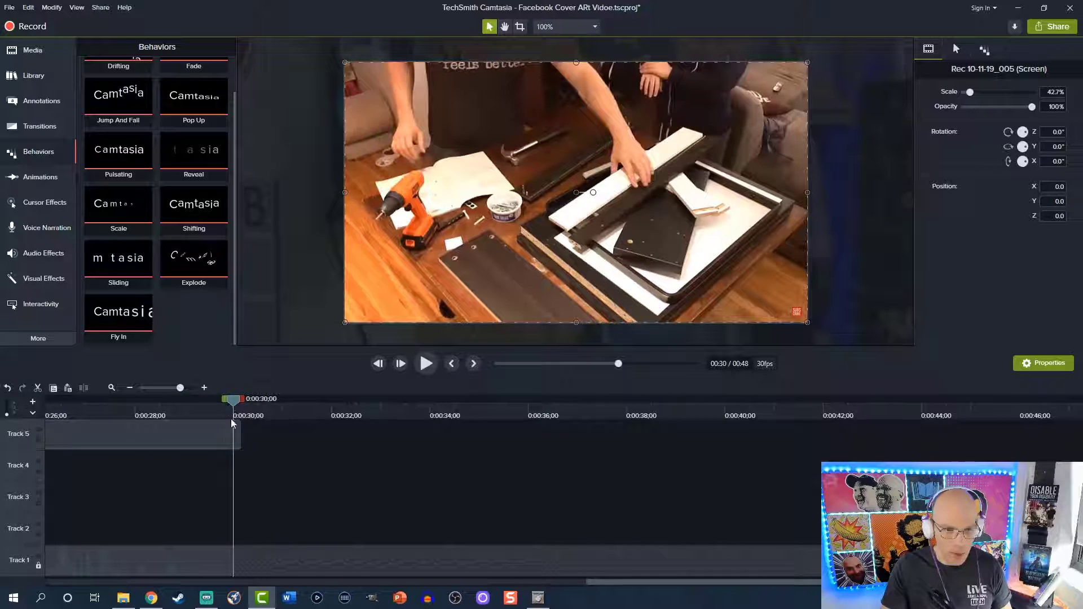
{"action": "left_click_drag", "start_coordinate": [241, 435], "coordinate": [233, 436]}
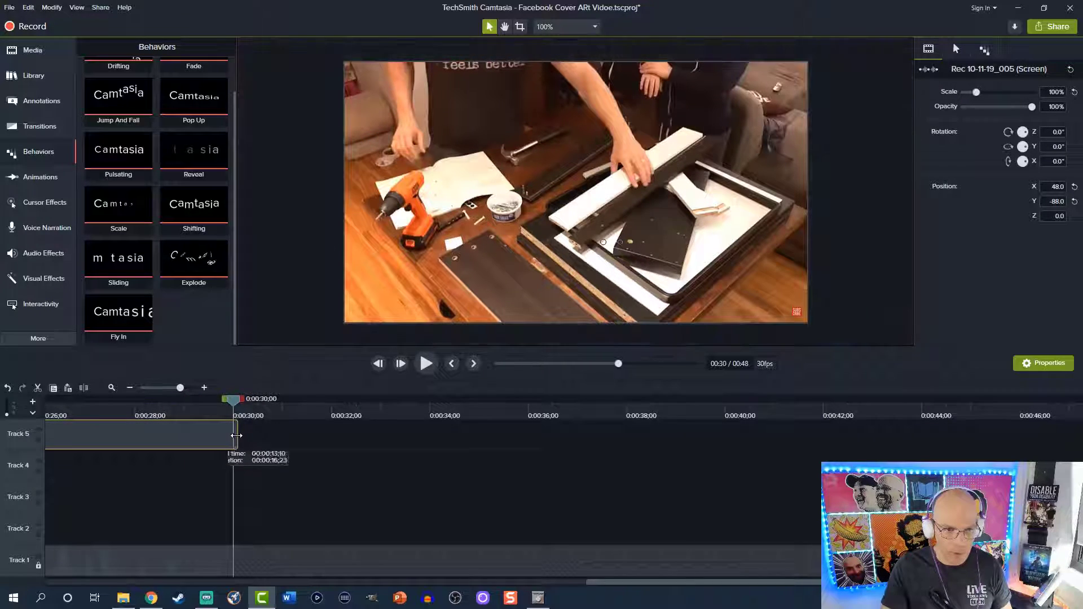
Cut the clips on Tracks 6 and 7 so they both end at 0:00:30;00
{"action": "scroll", "coordinate": [237, 450], "scroll_direction": "up", "scroll_amount": 2}
{"action": "key", "text": "ctrl+c"}
{"action": "key", "text": "ctrl+v"}
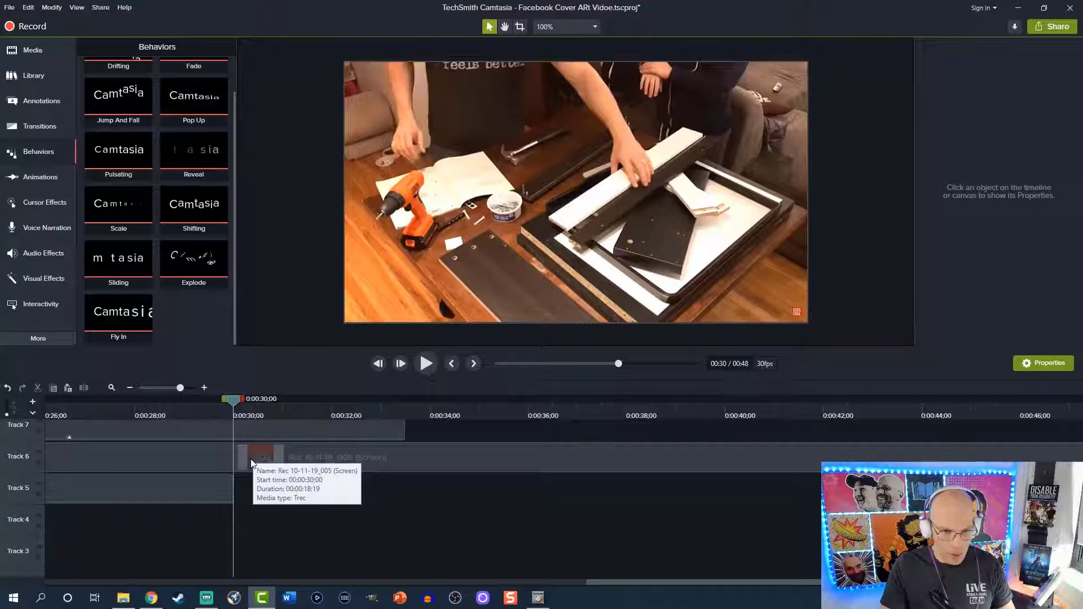
{"action": "left_click", "coordinate": [252, 458]}
{"action": "key", "text": "ctrl+z"}
{"action": "left_click_drag", "start_coordinate": [404, 510], "coordinate": [233, 492]}
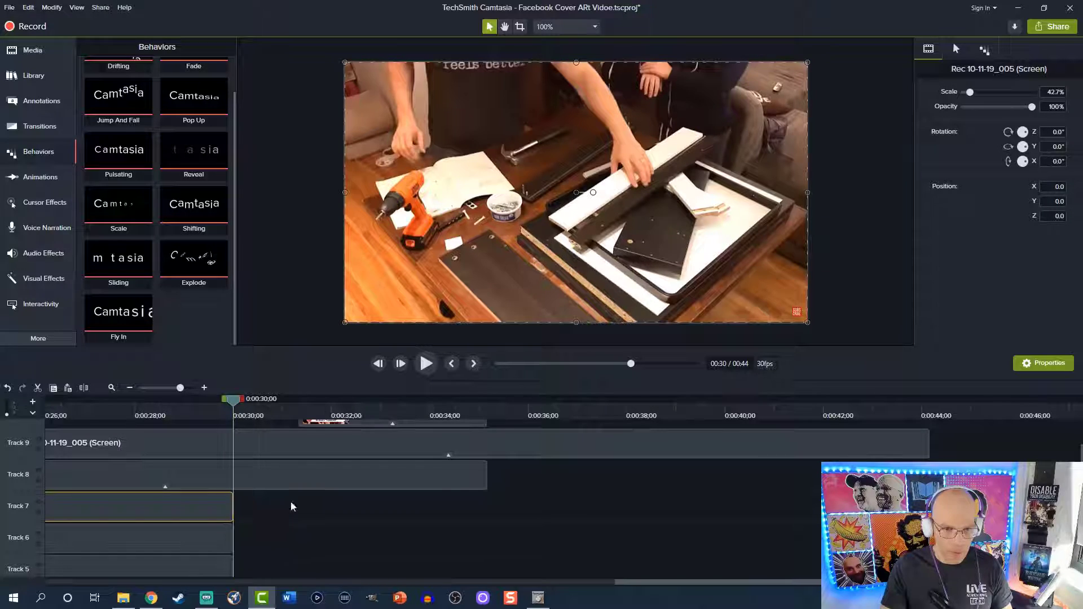
Split the clips on Tracks 8 and 9 at 0:00:30;00 and delete the parts after the split
{"action": "left_click", "coordinate": [401, 484]}
{"action": "left_click", "coordinate": [326, 446], "text": "ctrl"}
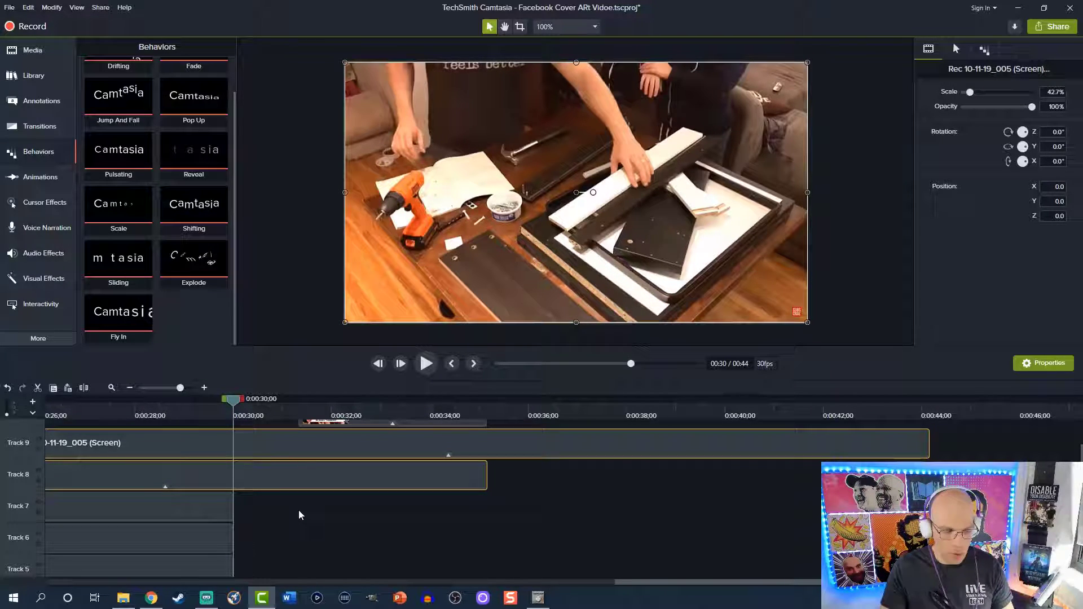
{"action": "key", "text": "s"}
{"action": "left_click", "coordinate": [299, 470]}
{"action": "left_click", "coordinate": [293, 440], "text": "ctrl"}
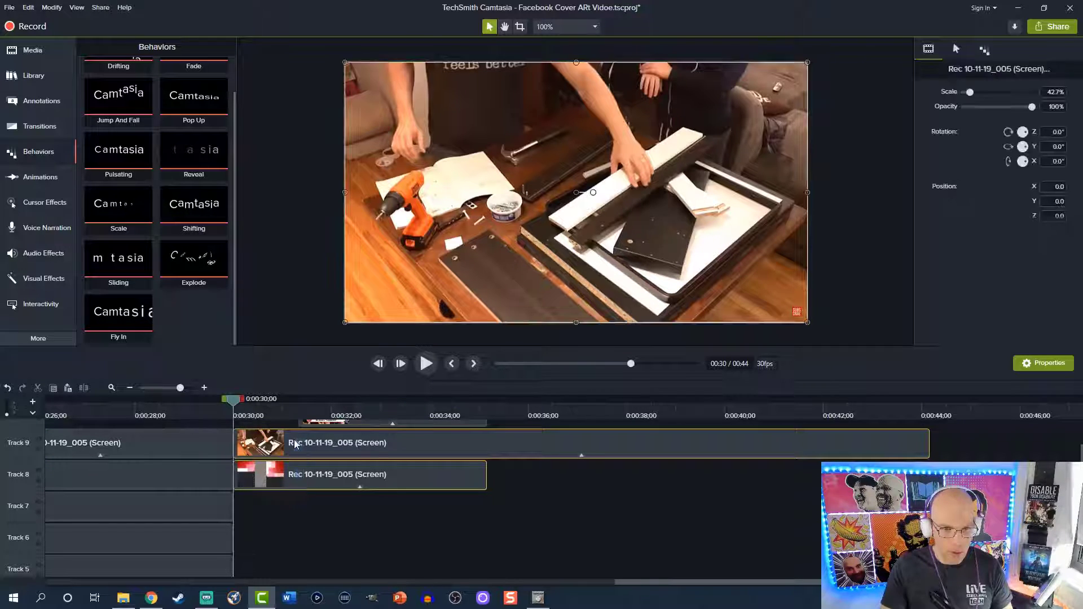
{"action": "key", "text": "Delete"}
Move the two-man clip on Track 10 earlier so it ends at 0:00:30;00, and play back the closing cuts
{"action": "scroll", "coordinate": [337, 468], "scroll_direction": "up", "scroll_amount": 1}
{"action": "left_click_drag", "start_coordinate": [364, 463], "coordinate": [112, 465]}
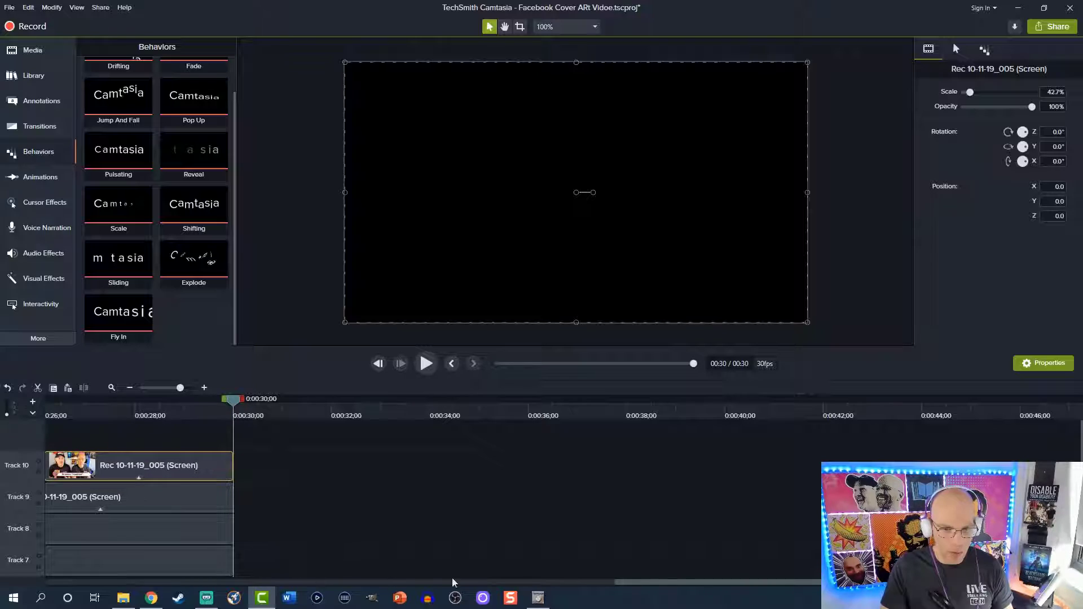
{"action": "left_click_drag", "start_coordinate": [640, 589], "coordinate": [478, 587]}
{"action": "left_click", "coordinate": [641, 407]}
{"action": "left_click", "coordinate": [639, 407]}
{"action": "key", "text": "space"}
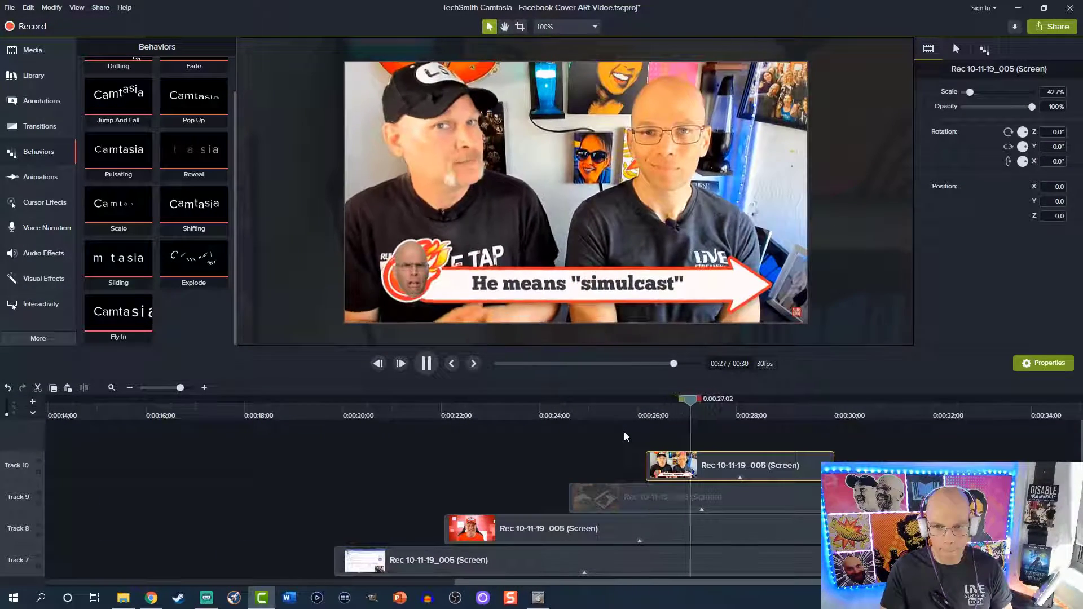
{"action": "key", "text": "space"}
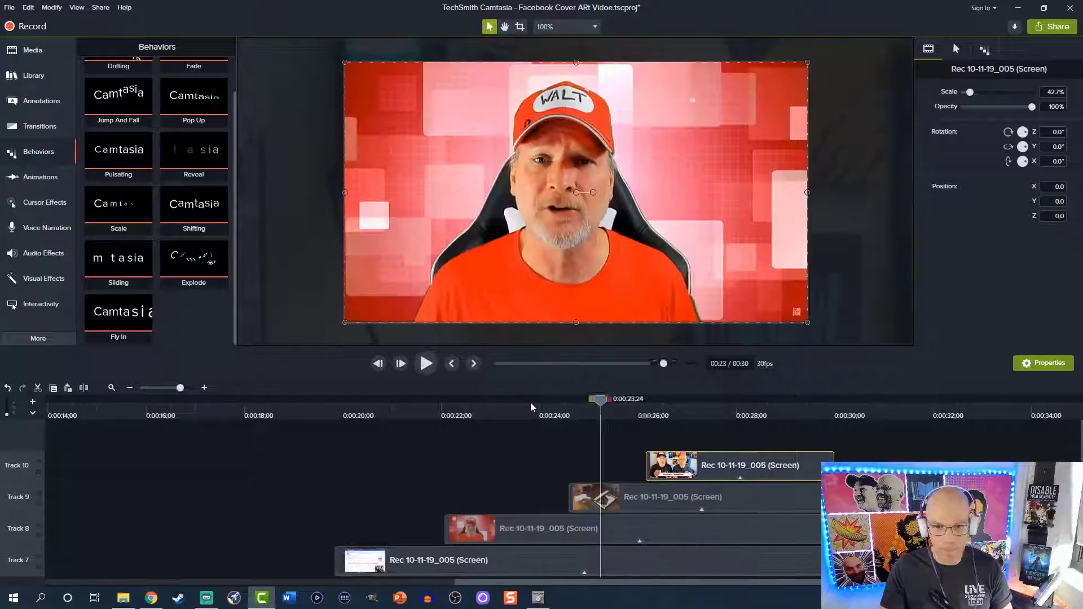
{"action": "key", "text": "space"}
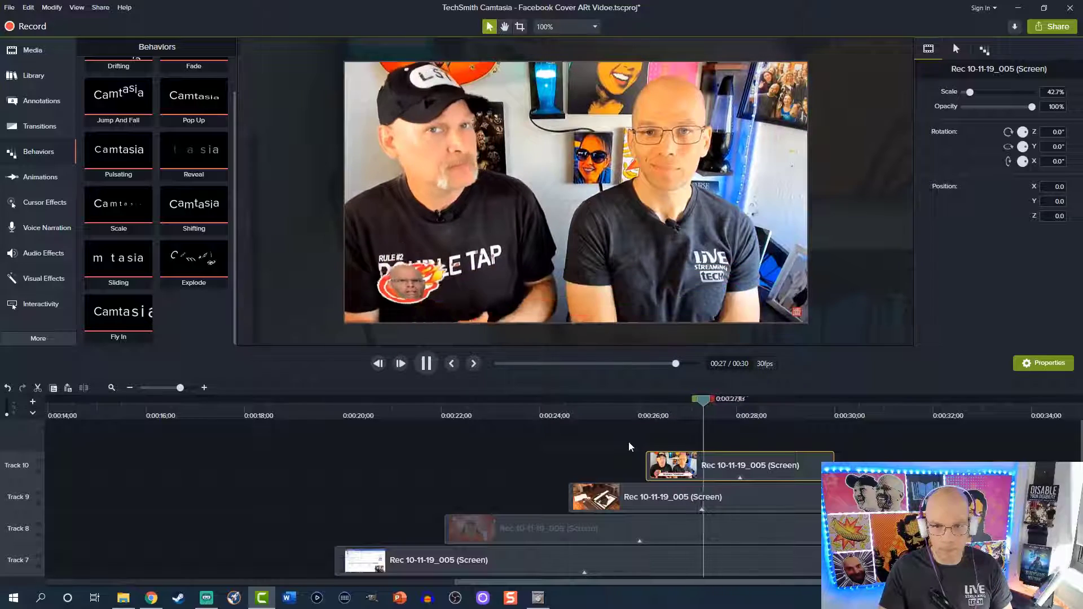
{"action": "key", "text": "space"}
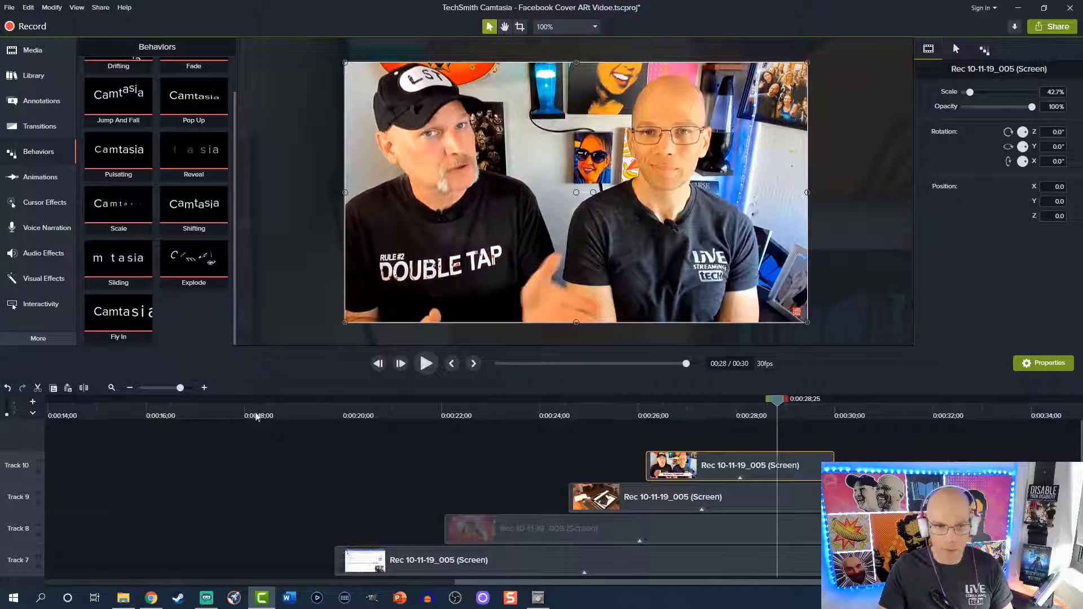
Import LST Logo.png from the IMAGES FOR LST folder into the project media
{"action": "left_click", "coordinate": [54, 76]}
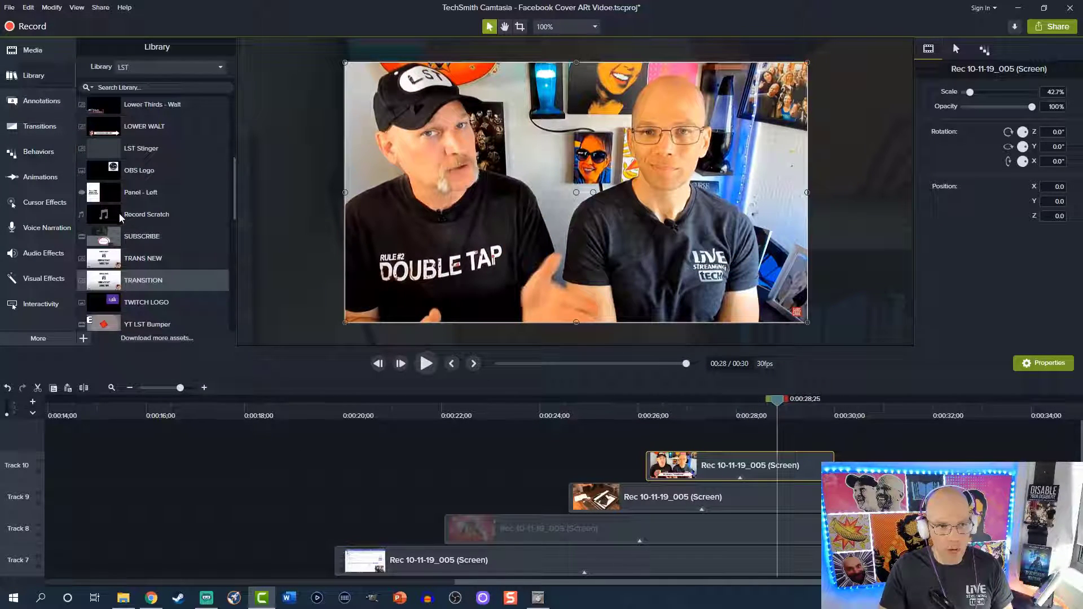
{"action": "scroll", "coordinate": [122, 220], "scroll_direction": "up", "scroll_amount": 5}
{"action": "left_click", "coordinate": [33, 49]}
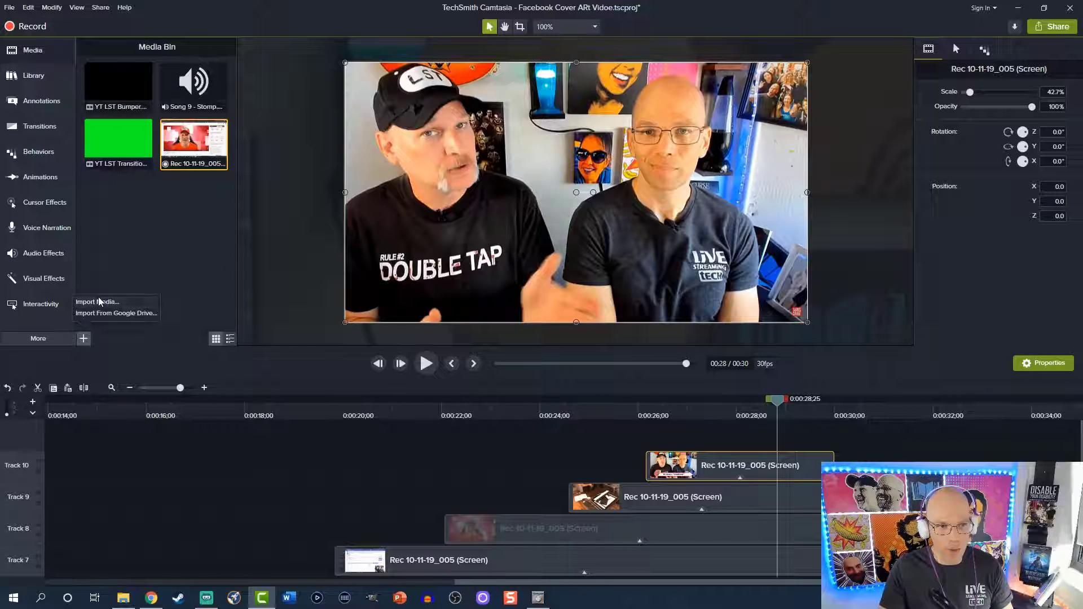
{"action": "left_click", "coordinate": [99, 301]}
{"action": "scroll", "coordinate": [372, 199], "scroll_direction": "down", "scroll_amount": 3}
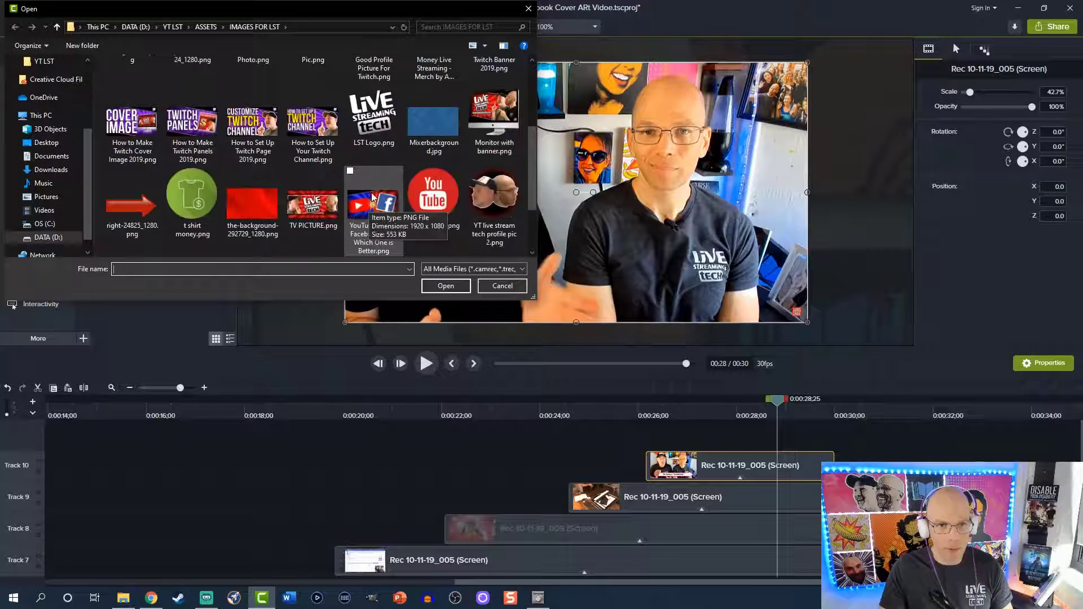
{"action": "left_click", "coordinate": [371, 198]}
{"action": "left_click", "coordinate": [446, 286]}
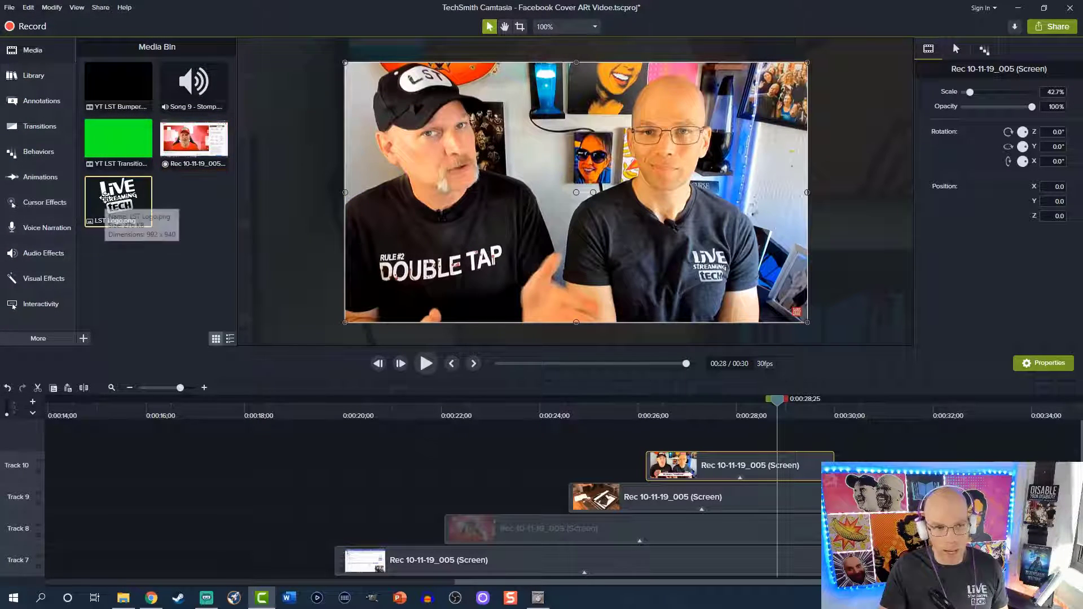
Add the LST Logo on Track 11, ending at 0:00:30;00, and trim its start to line up with the two-man clip on Track 10
{"action": "right_click", "coordinate": [105, 196]}
{"action": "left_click", "coordinate": [135, 208]}
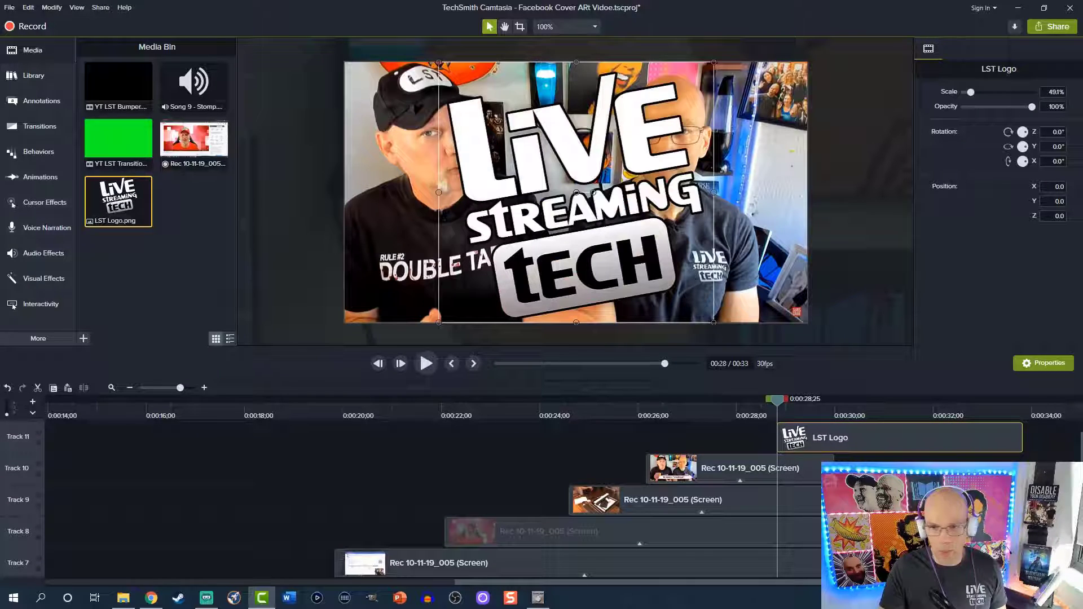
{"action": "left_click_drag", "start_coordinate": [970, 447], "coordinate": [777, 446]}
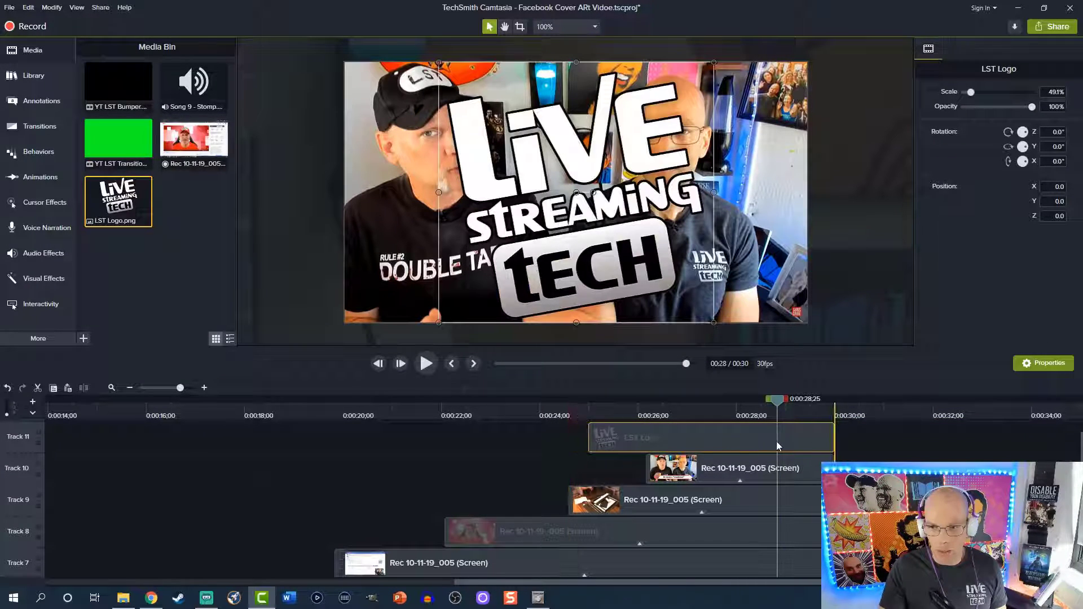
{"action": "left_click_drag", "start_coordinate": [593, 442], "coordinate": [642, 434]}
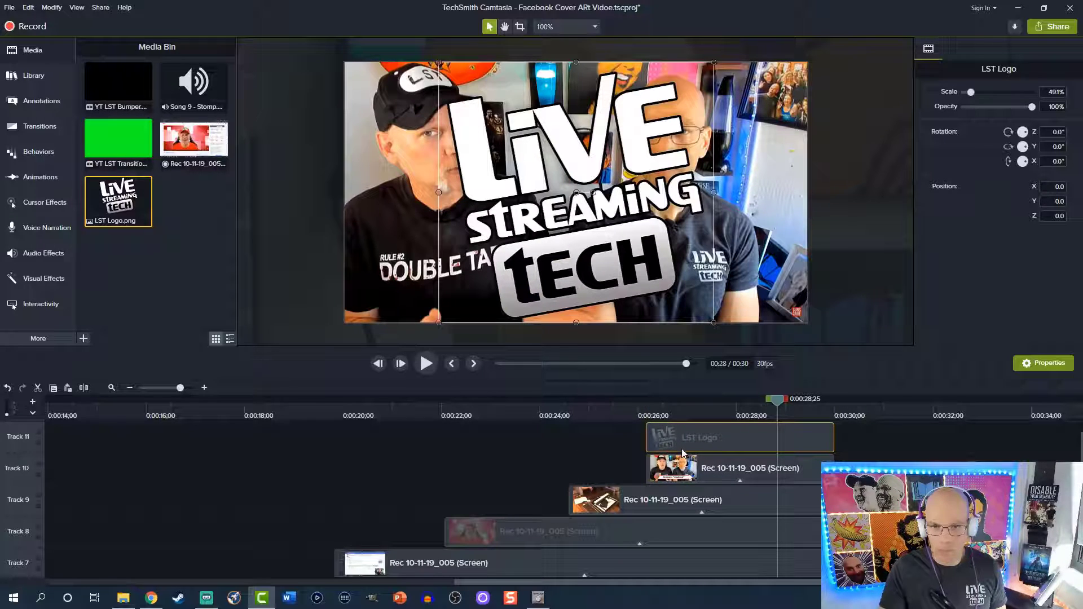
{"action": "left_click", "coordinate": [738, 476]}
{"action": "left_click", "coordinate": [732, 438]}
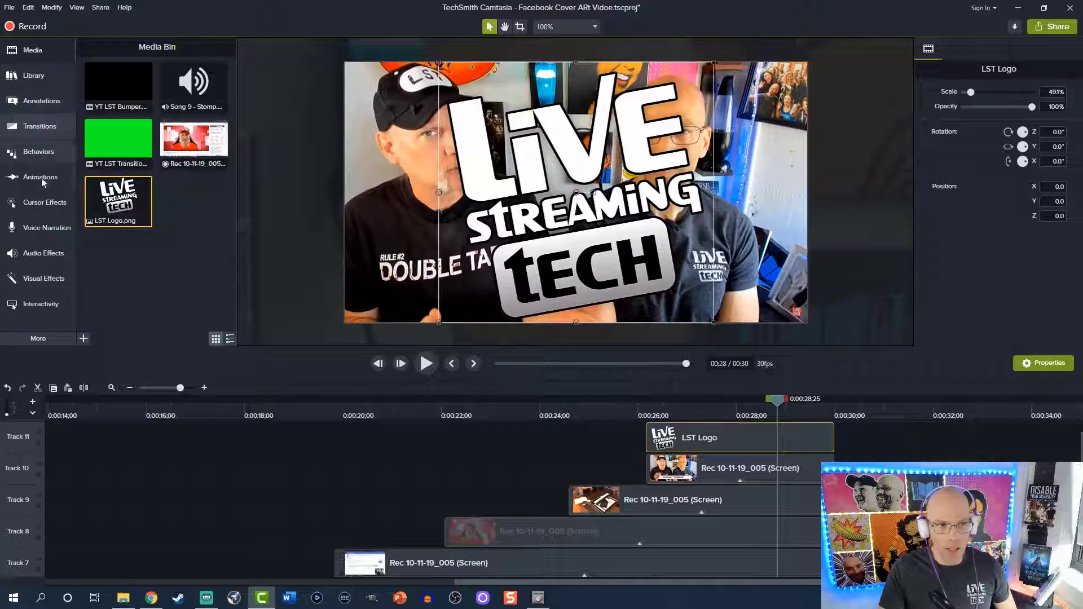
Apply the Fly In behavior to the LST Logo clip and play back the result
{"action": "left_click", "coordinate": [37, 151]}
{"action": "right_click", "coordinate": [117, 324]}
{"action": "left_click", "coordinate": [164, 332]}
{"action": "left_click", "coordinate": [654, 400]}
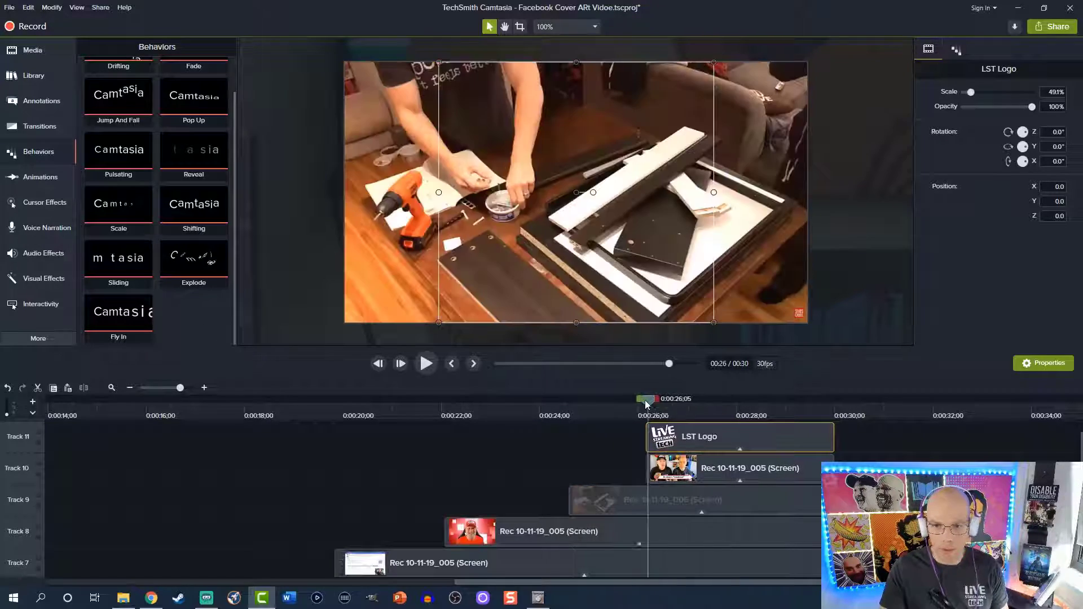
{"action": "key", "text": "space"}
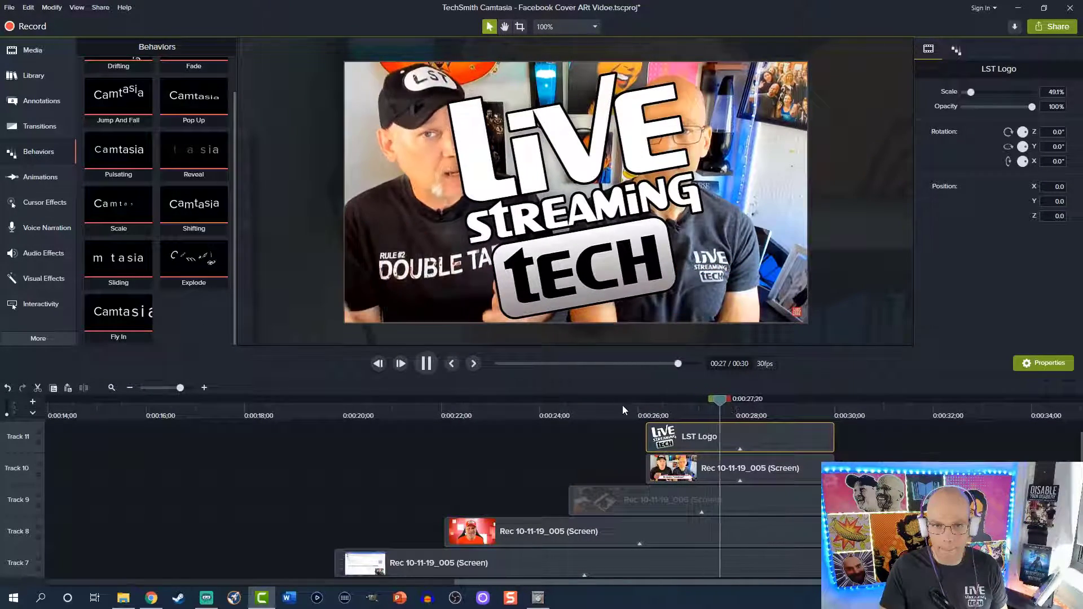
{"action": "key", "text": "space"}
Trim the start of the LST Logo clip to 0:00:27;13, playing back the ending to check the timing of its entrance
{"action": "left_click_drag", "start_coordinate": [649, 442], "coordinate": [678, 436]}
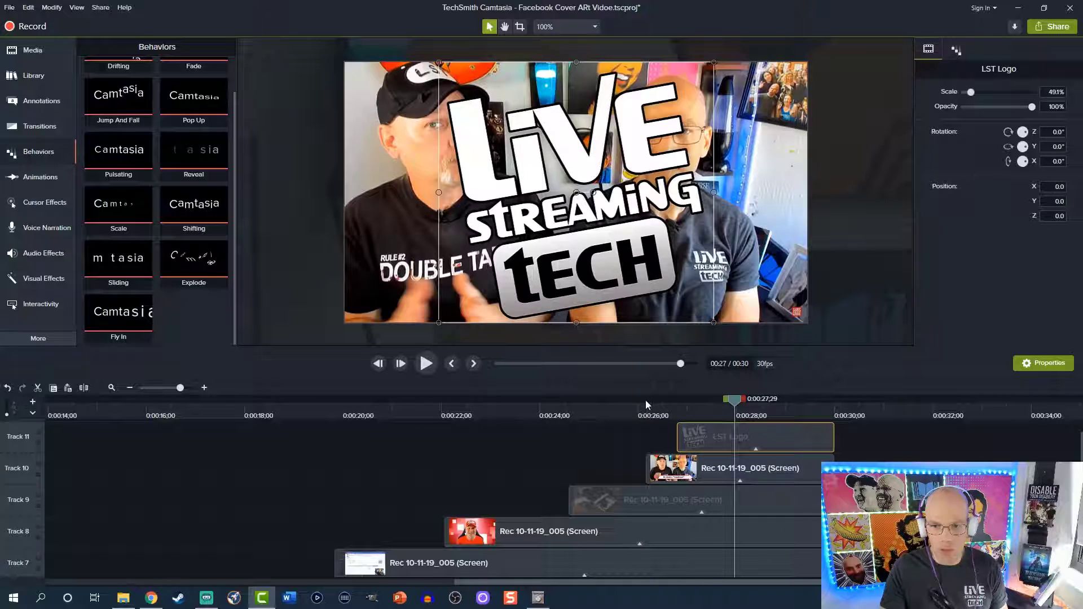
{"action": "left_click", "coordinate": [645, 398]}
{"action": "key", "text": "space"}
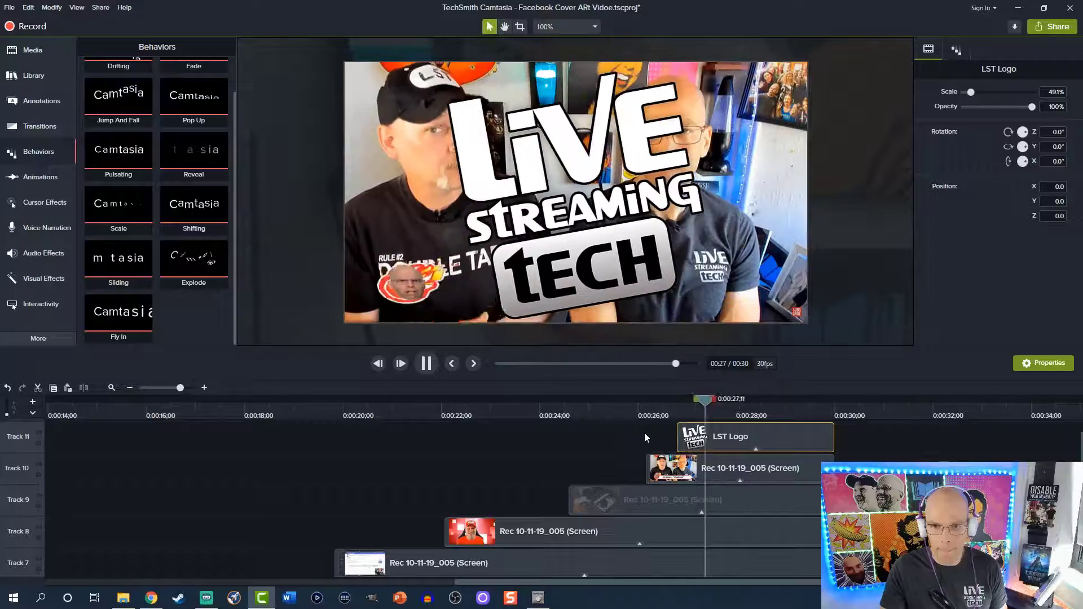
{"action": "key", "text": "space"}
{"action": "left_click", "coordinate": [648, 404]}
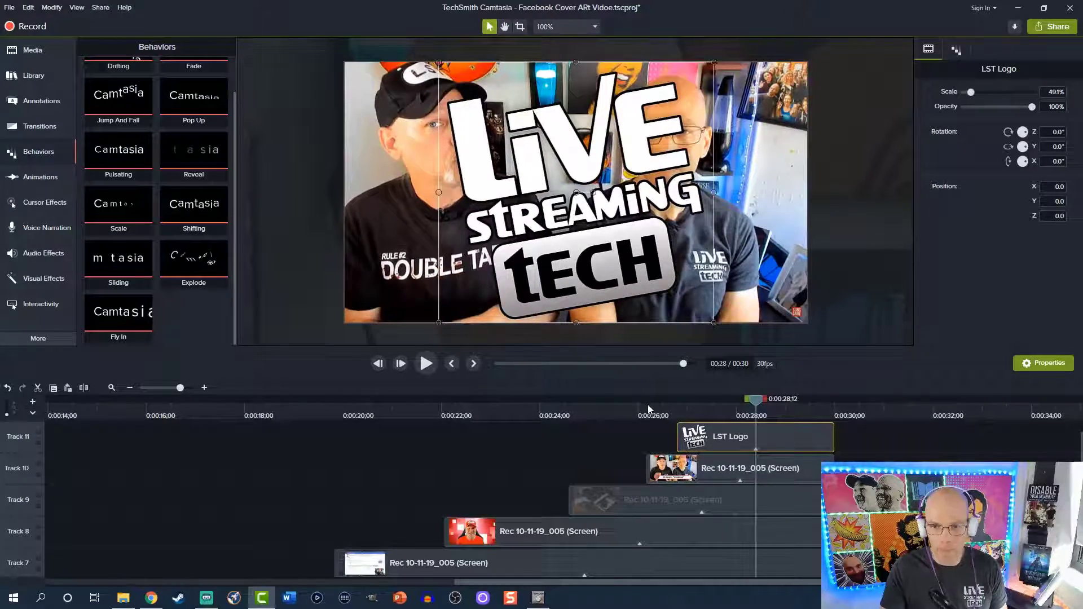
{"action": "key", "text": "space"}
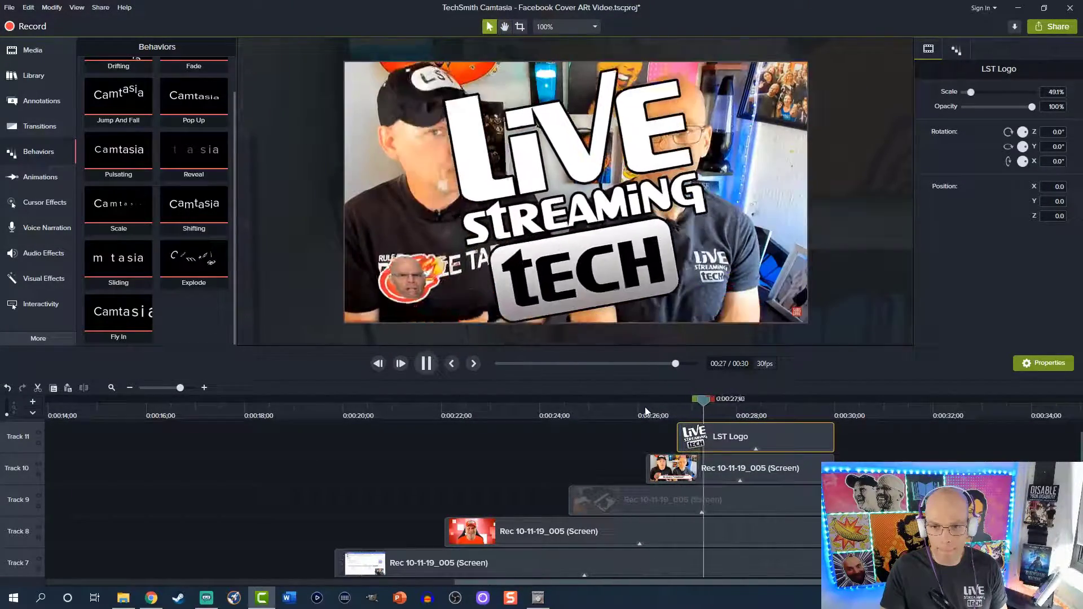
{"action": "key", "text": "space"}
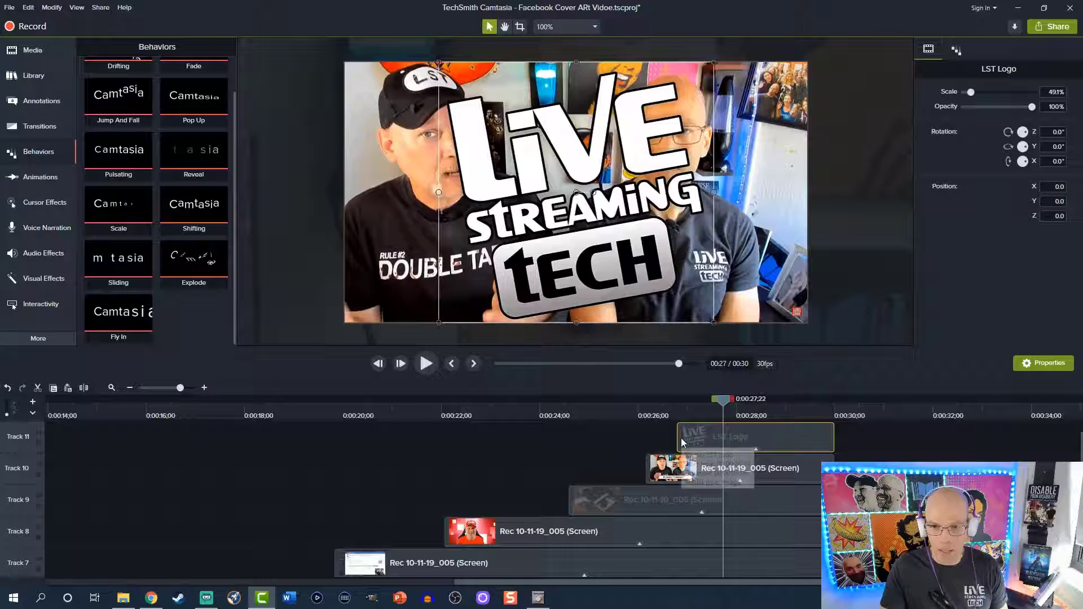
{"action": "left_click_drag", "start_coordinate": [678, 436], "coordinate": [708, 436]}
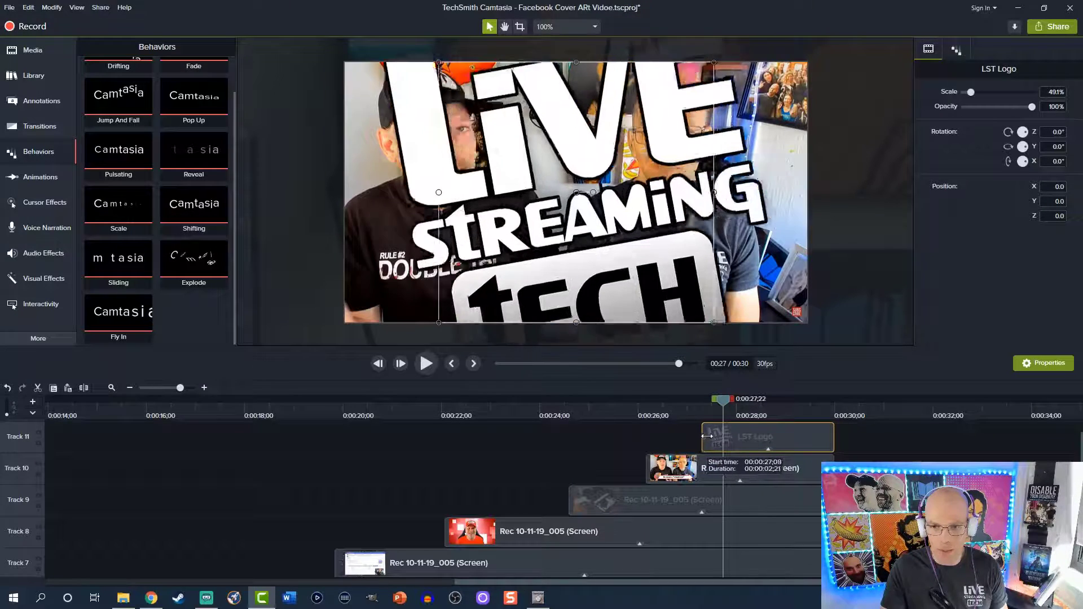
{"action": "left_click", "coordinate": [675, 406]}
{"action": "key", "text": "space"}
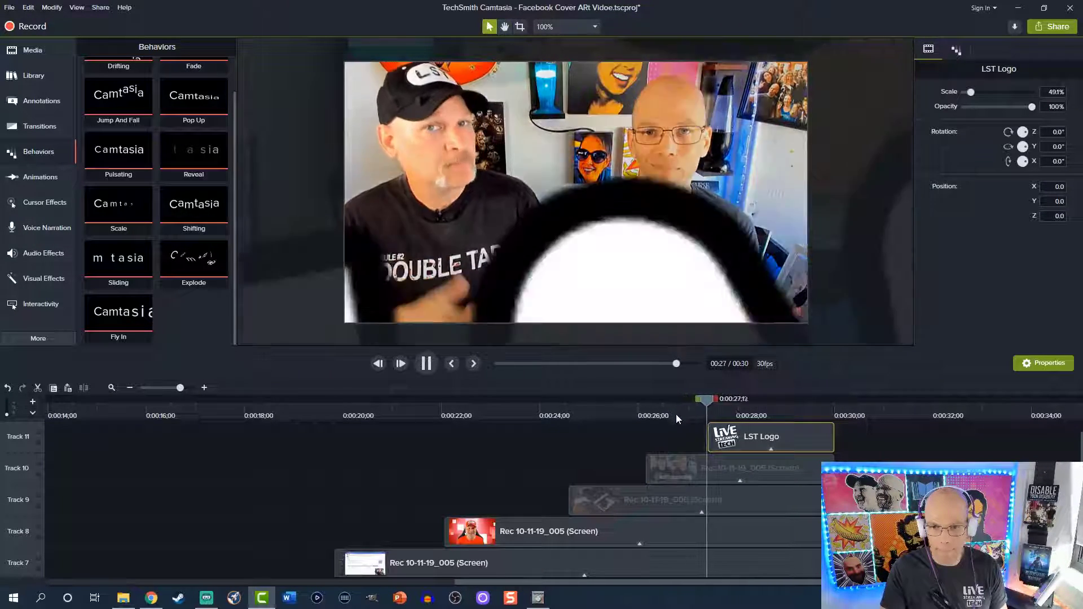
{"action": "key", "text": "space"}
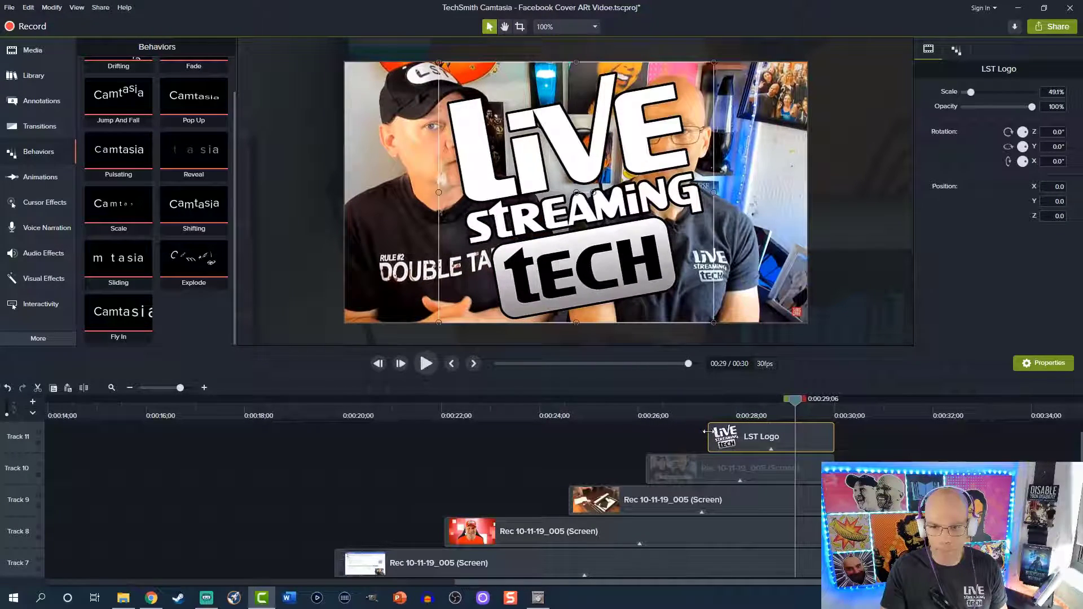
Move the LST Logo clip up to Track 12, leaving Track 11 empty beneath it
{"action": "scroll", "coordinate": [677, 438], "scroll_direction": "up", "scroll_amount": 1}
{"action": "left_click_drag", "start_coordinate": [725, 472], "coordinate": [717, 435]}
{"action": "left_click", "coordinate": [711, 462]}
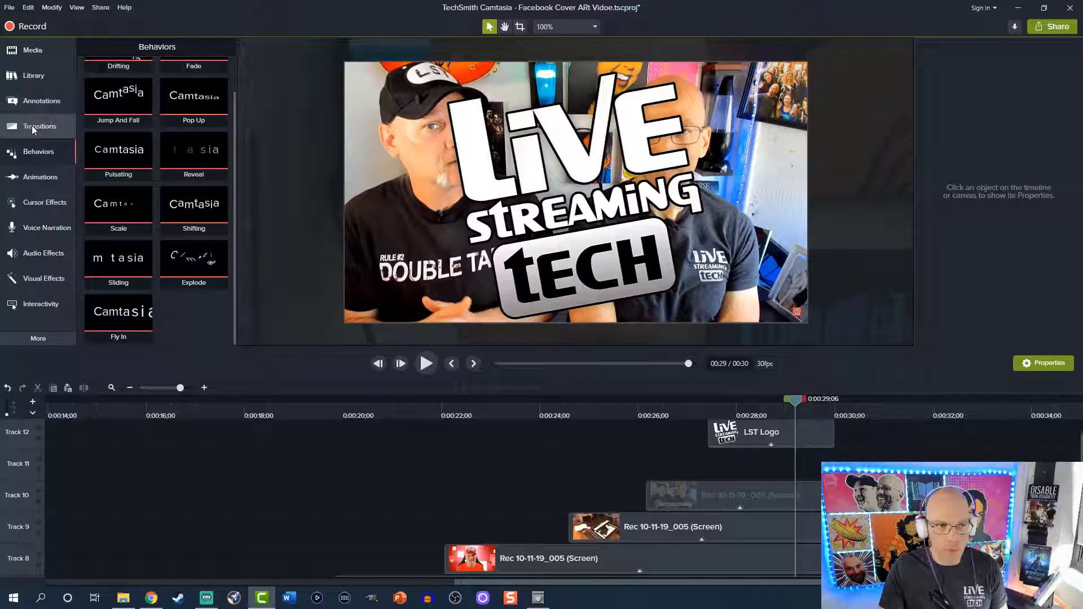
Add a solid rectangle shape that covers the whole canvas and fill it with bright red
{"action": "left_click", "coordinate": [33, 105]}
{"action": "left_click", "coordinate": [143, 50]}
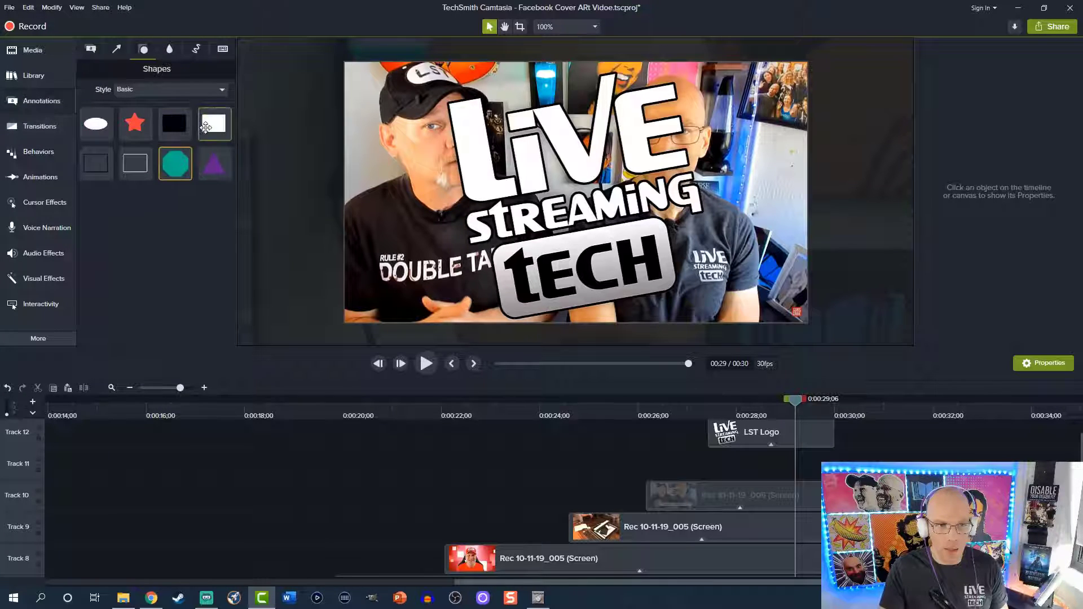
{"action": "left_click_drag", "start_coordinate": [178, 127], "coordinate": [377, 100]}
{"action": "left_click_drag", "start_coordinate": [445, 151], "coordinate": [836, 333]}
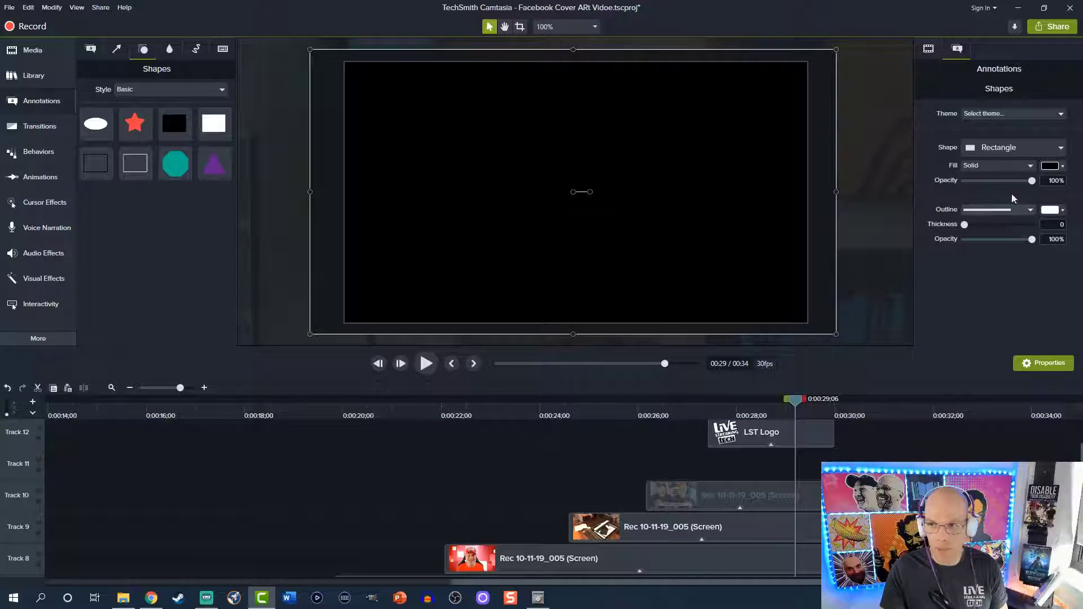
{"action": "left_click", "coordinate": [1063, 166]}
{"action": "left_click", "coordinate": [1040, 219]}
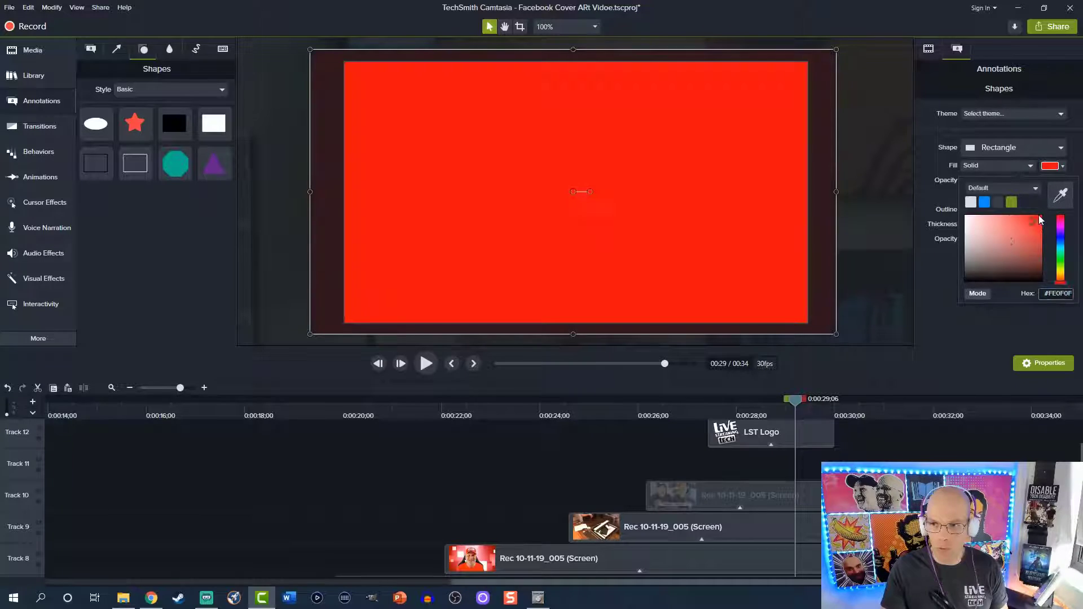
Fit the red shape on Track 11 beneath the logo, ending at 0:00:30;00, add Fade transitions to it, and play back the ending
{"action": "left_click_drag", "start_coordinate": [834, 443], "coordinate": [742, 524]}
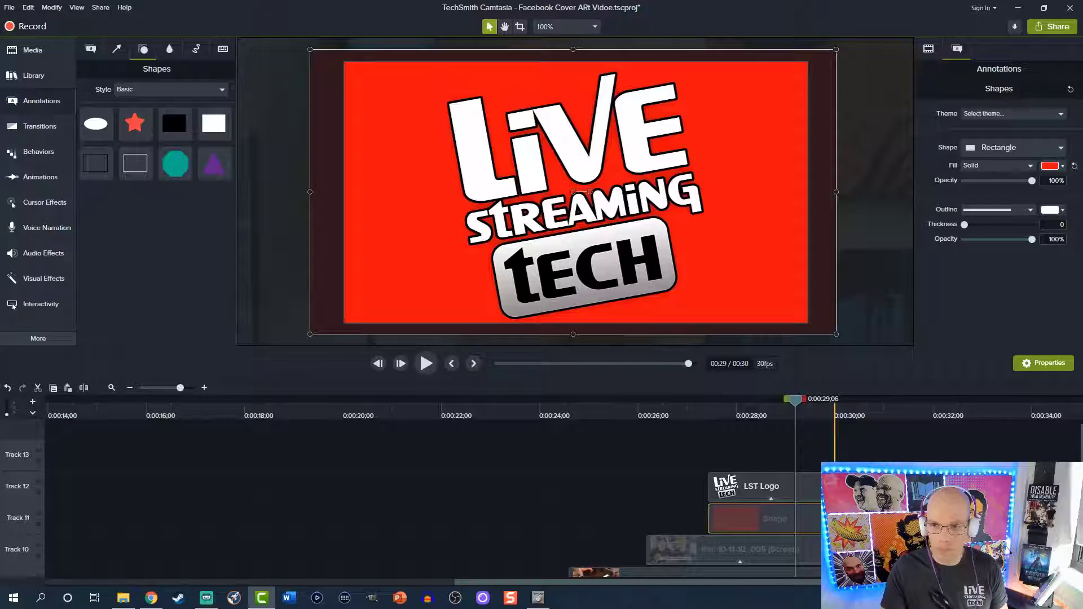
{"action": "left_click", "coordinate": [53, 128]}
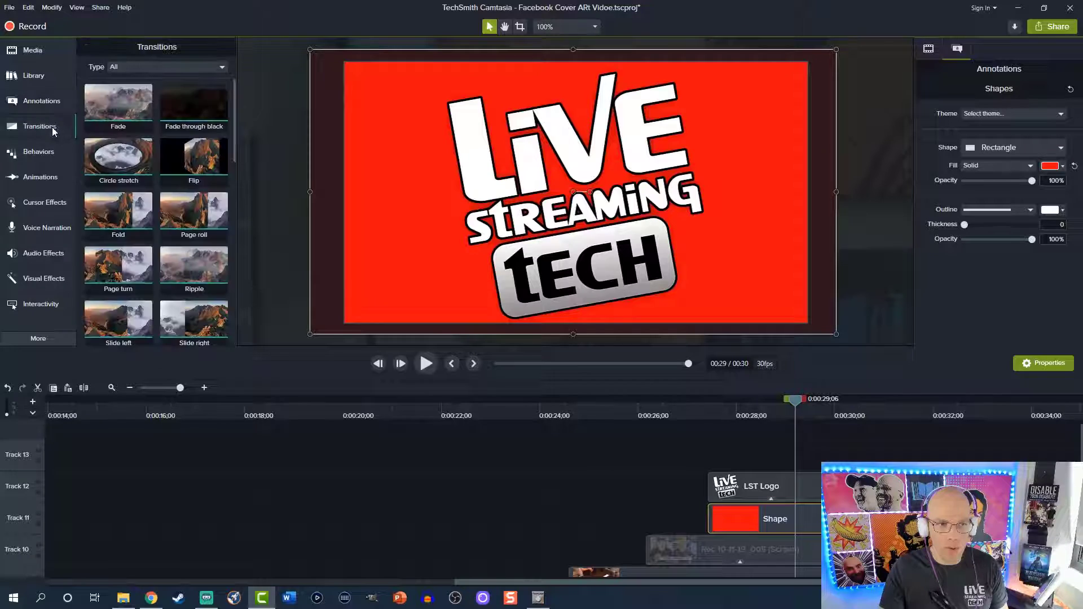
{"action": "left_click_drag", "start_coordinate": [119, 104], "coordinate": [734, 518]}
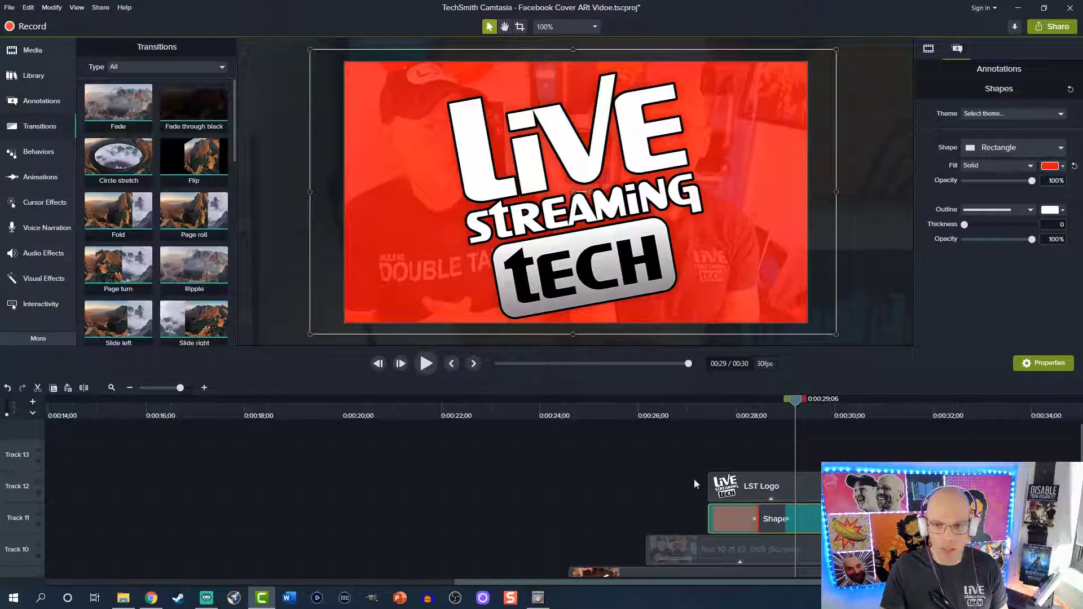
{"action": "left_click", "coordinate": [635, 400]}
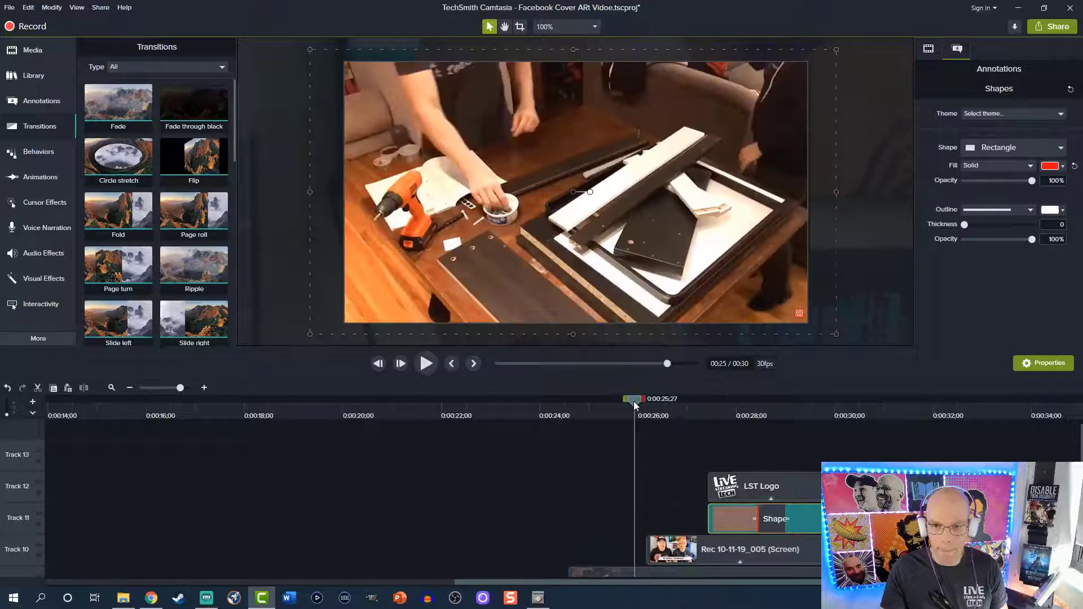
{"action": "key", "text": "space"}
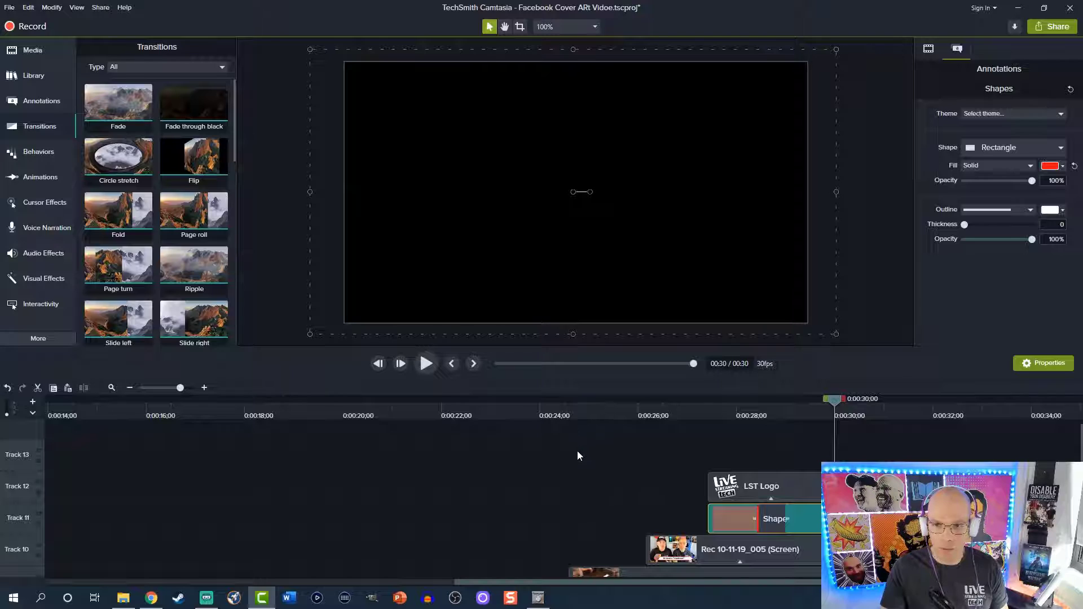
Play back the video from the beginning through the bumper and the opening two-man clip on Track 3
{"action": "scroll", "coordinate": [581, 456], "scroll_direction": "down", "scroll_amount": 5}
{"action": "scroll", "coordinate": [581, 456], "scroll_direction": "down", "scroll_amount": 4}
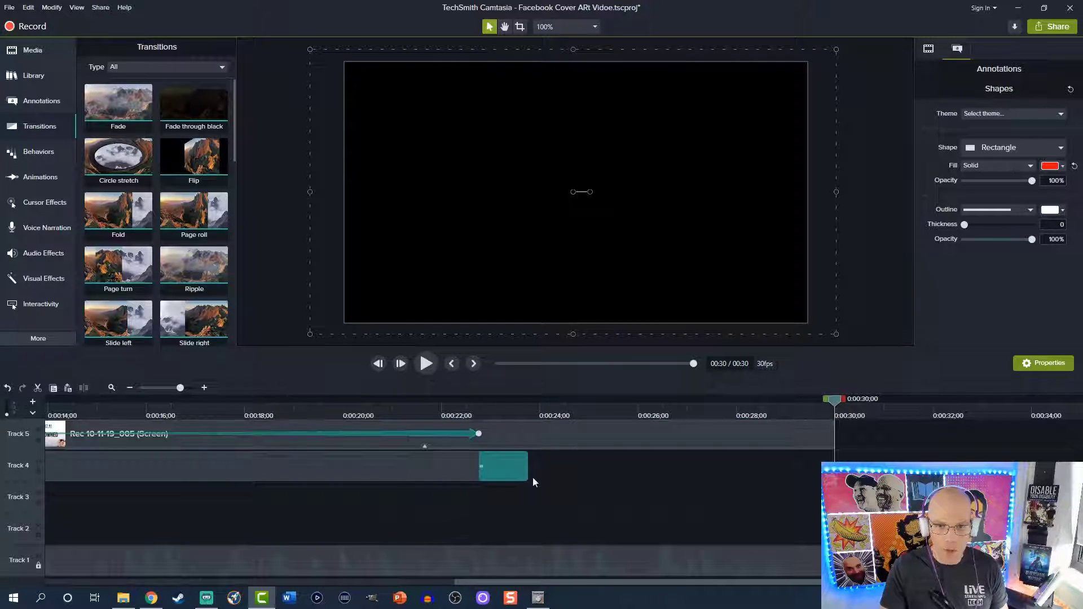
{"action": "left_click", "coordinate": [451, 363]}
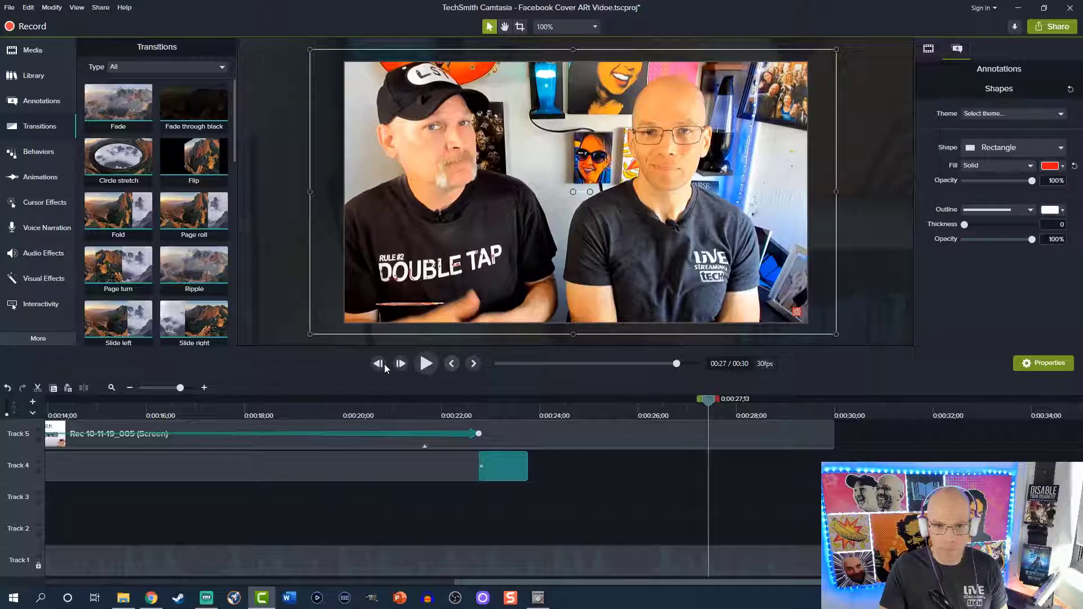
{"action": "left_click", "coordinate": [496, 364]}
{"action": "left_click", "coordinate": [426, 363]}
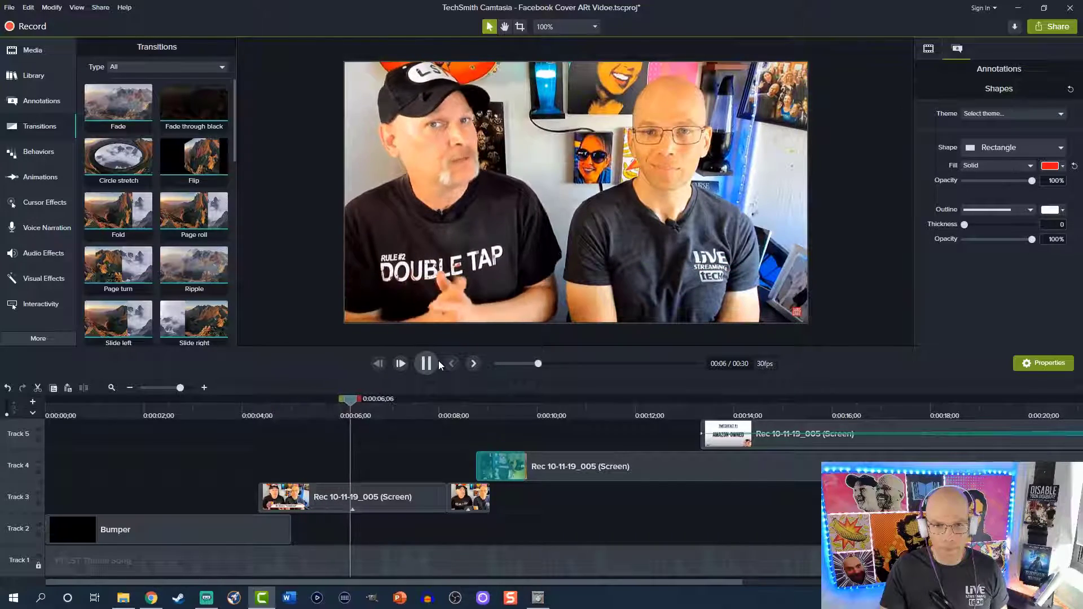
{"action": "left_click", "coordinate": [437, 362]}
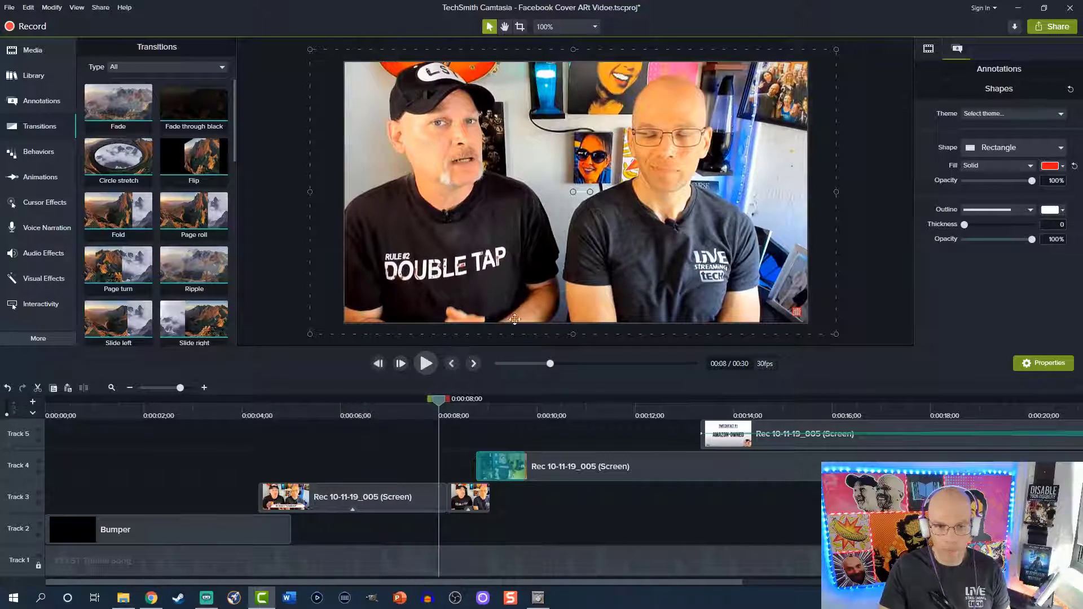
Replay the two-man clip on Track 3 from about six seconds and park the playhead at 0:00:06;24
{"action": "left_click", "coordinate": [373, 400]}
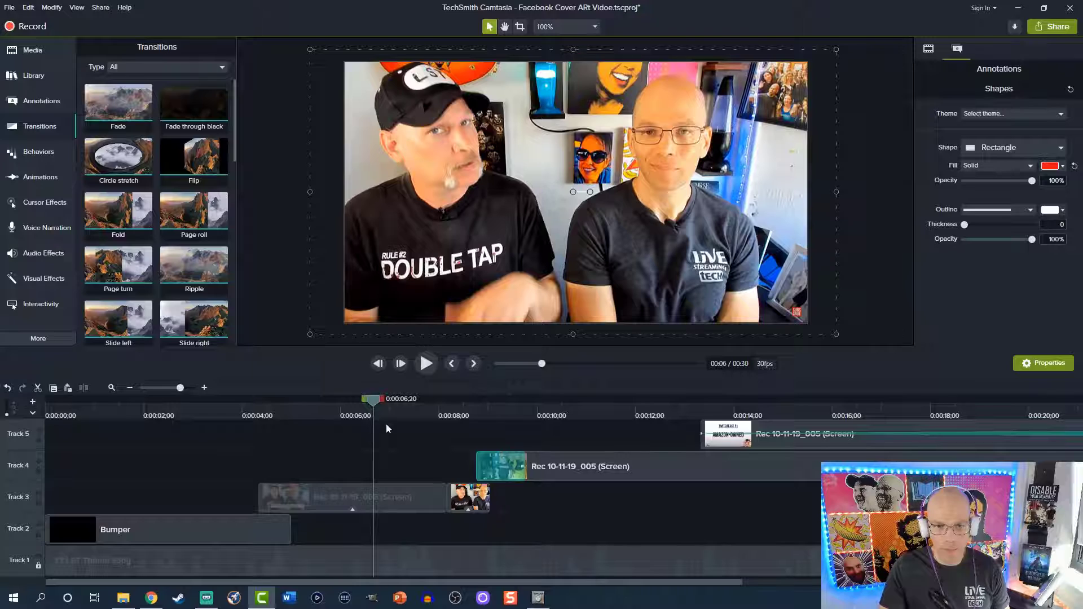
{"action": "left_click_drag", "start_coordinate": [370, 401], "coordinate": [351, 401]}
{"action": "key", "text": "space"}
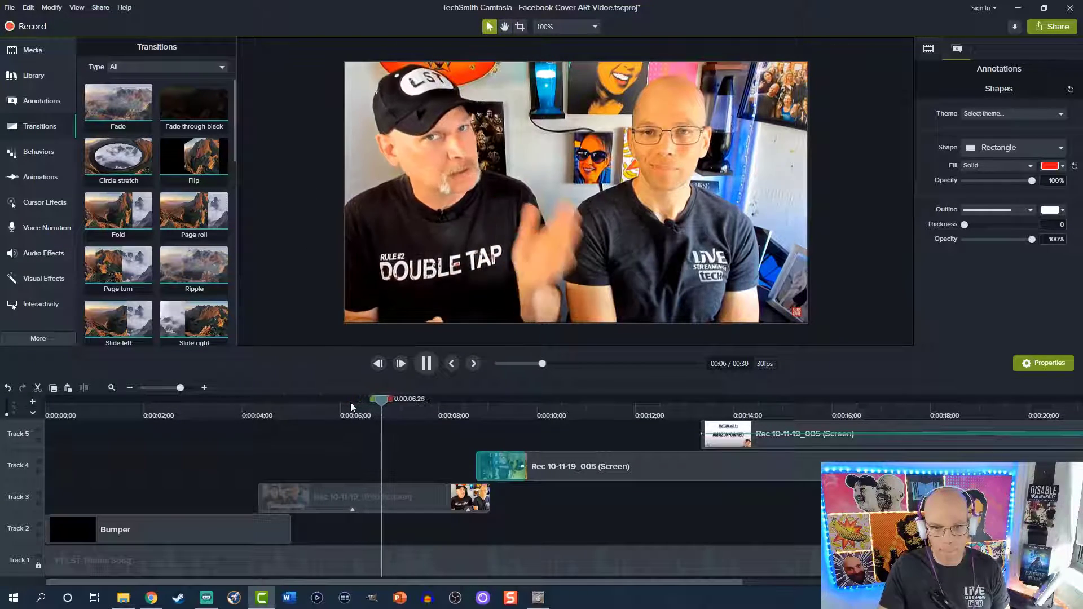
{"action": "key", "text": "space"}
{"action": "left_click_drag", "start_coordinate": [395, 403], "coordinate": [377, 410]}
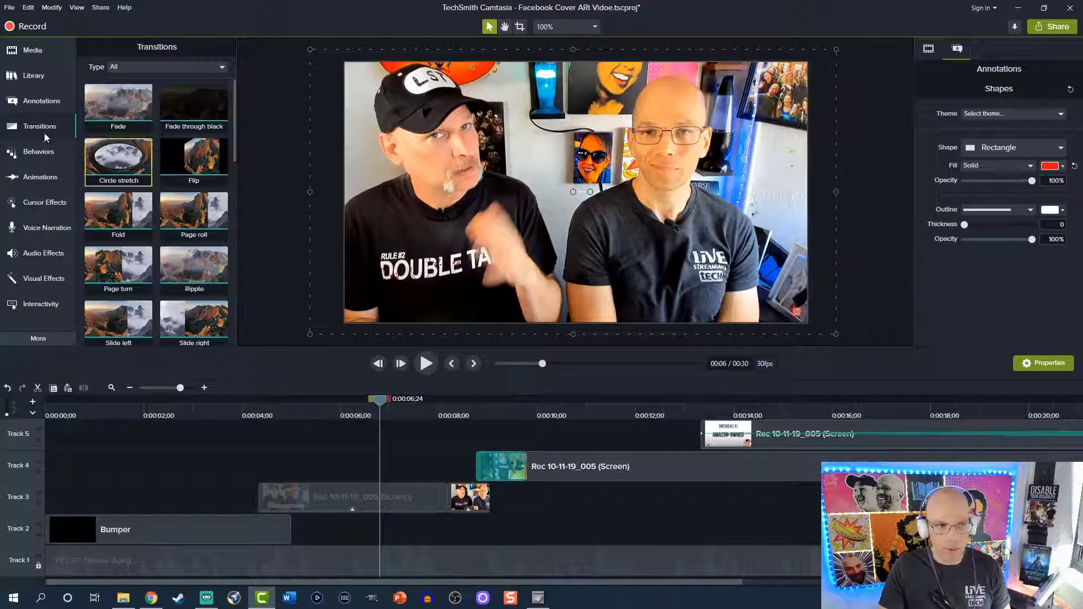
Import the cut-out photo IMG_3932.png from a presenter's subfolder of IMAGES FOR LST into the project media
{"action": "left_click", "coordinate": [34, 75]}
{"action": "left_click", "coordinate": [33, 56]}
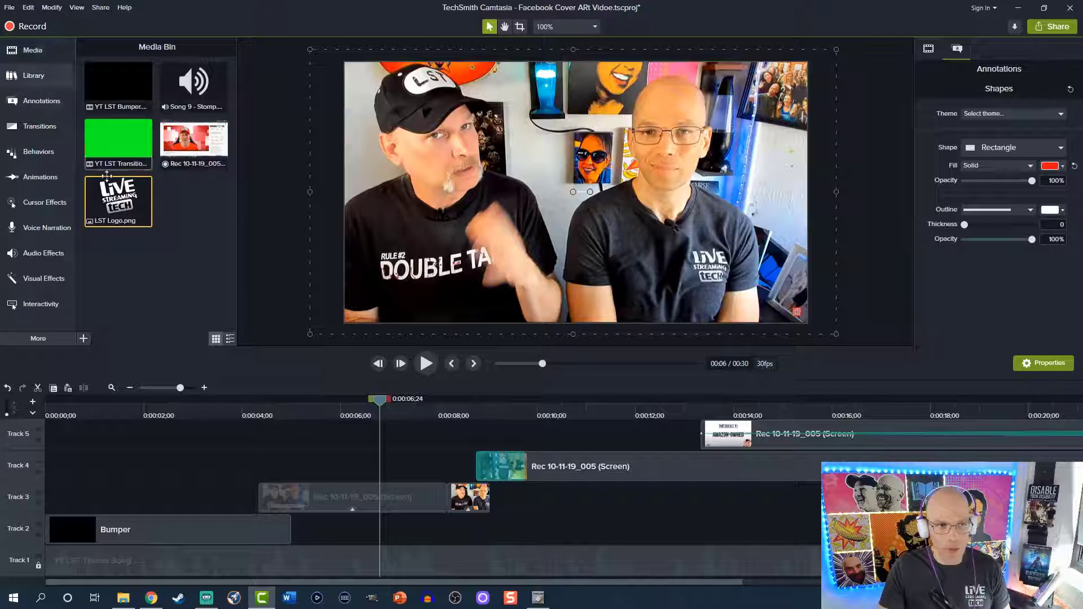
{"action": "left_click", "coordinate": [83, 338]}
{"action": "left_click", "coordinate": [120, 302]}
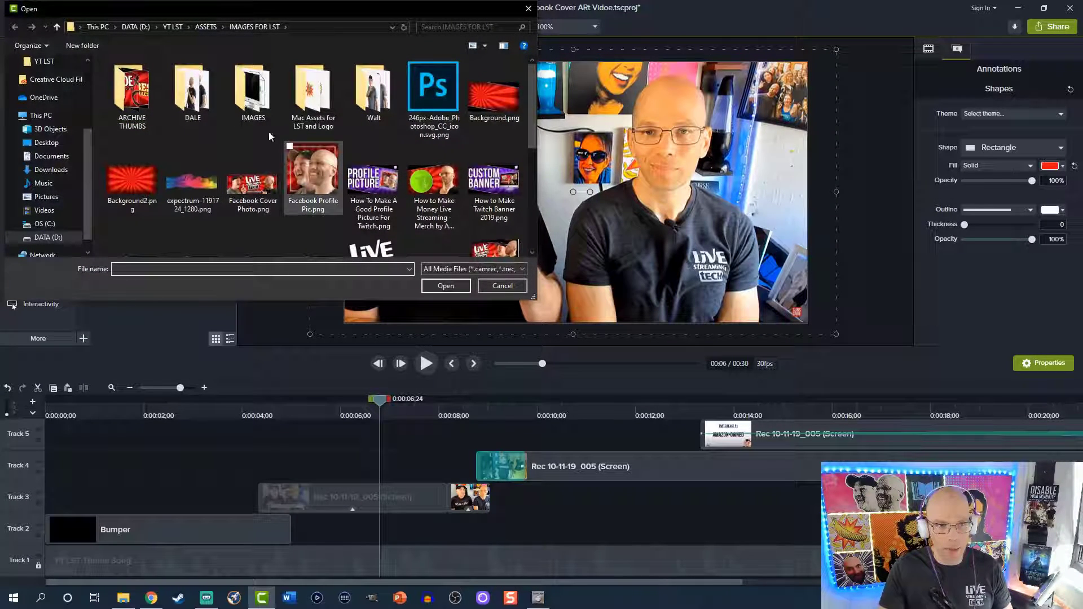
{"action": "double_click", "coordinate": [194, 97]}
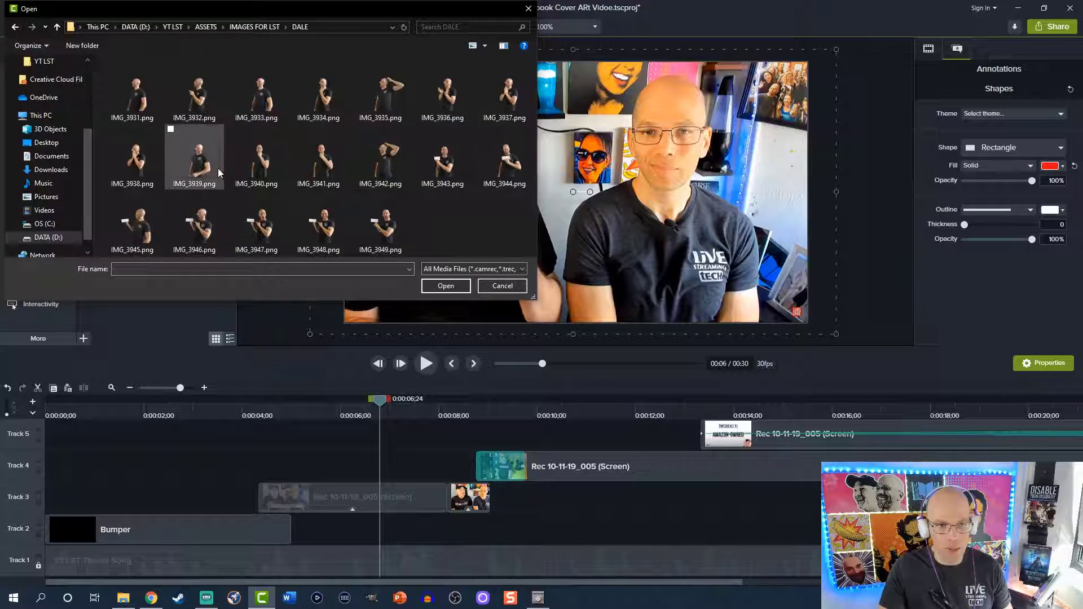
{"action": "left_click", "coordinate": [200, 92]}
{"action": "left_click", "coordinate": [446, 286]}
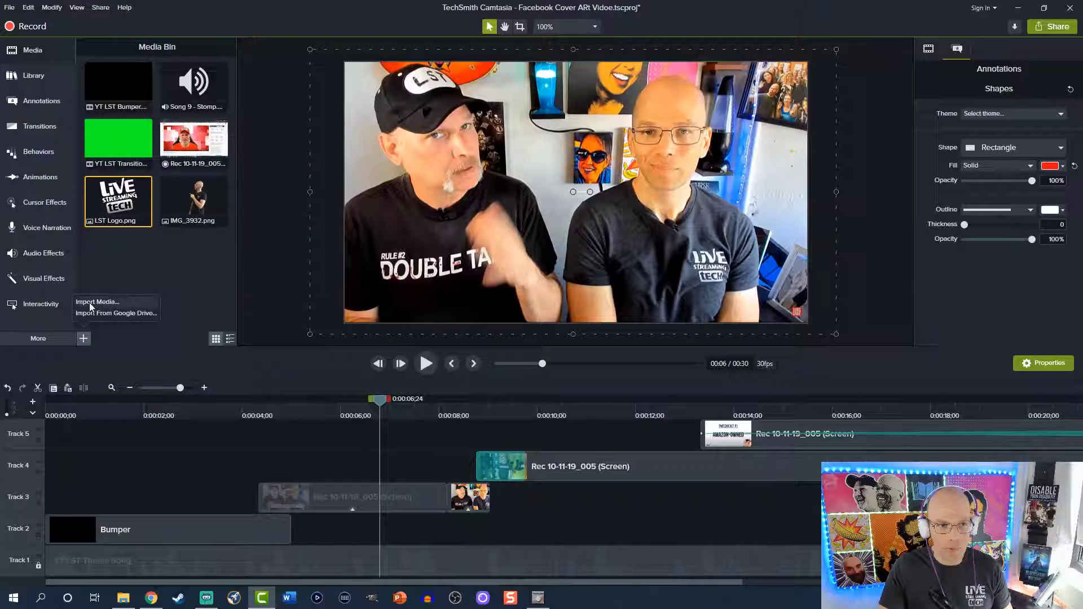
Import the other presenter's cut-out photo IMG_3924.png from his own subfolder of IMAGES FOR LST
{"action": "left_click", "coordinate": [89, 303]}
{"action": "left_click", "coordinate": [254, 27]}
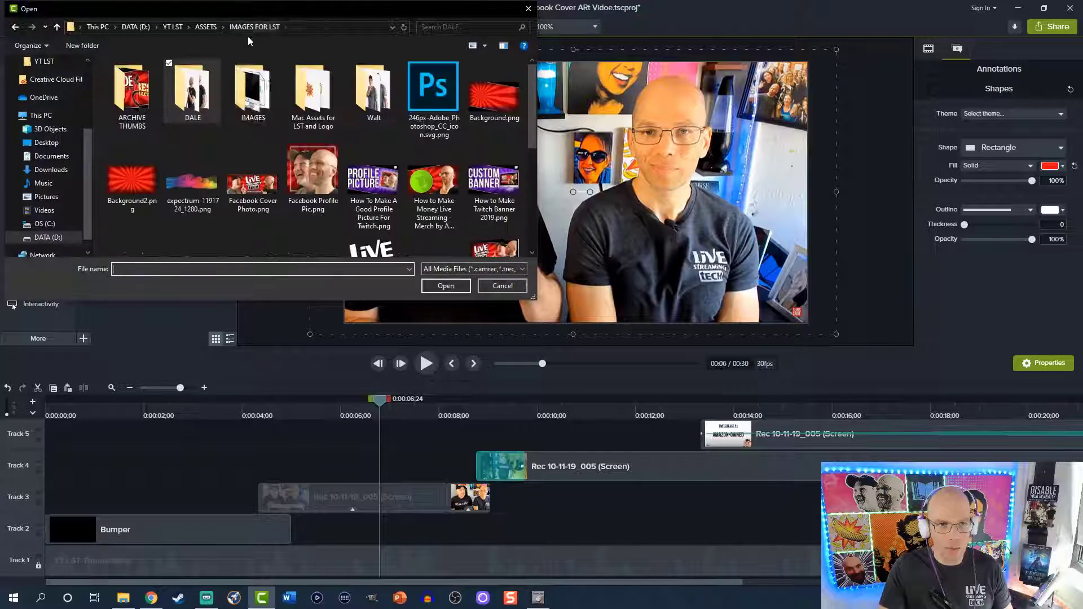
{"action": "double_click", "coordinate": [369, 93]}
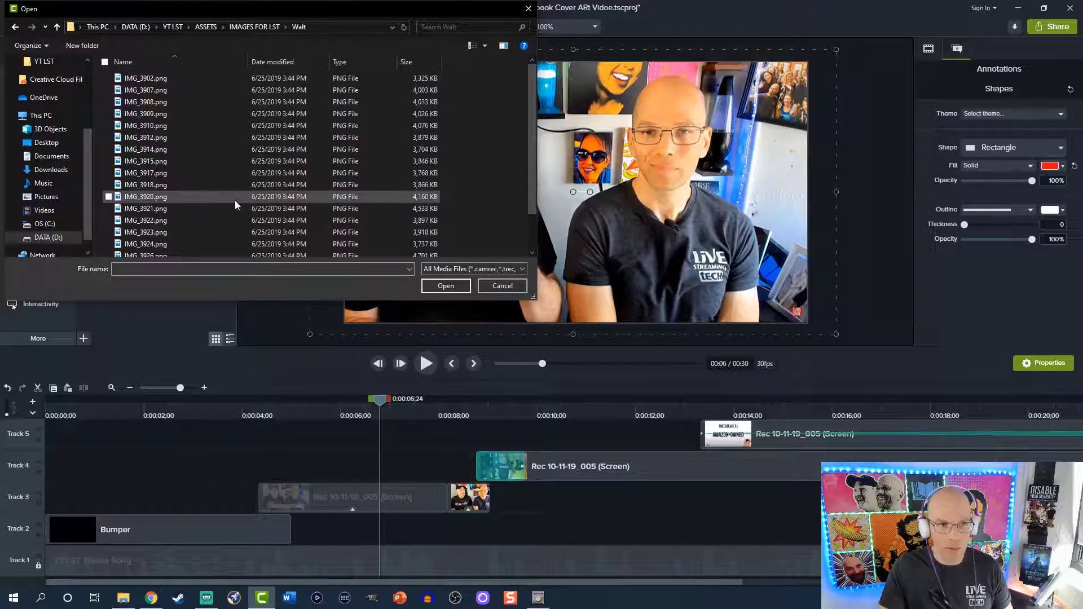
{"action": "left_click", "coordinate": [471, 48]}
{"action": "left_click", "coordinate": [472, 47]}
{"action": "left_click", "coordinate": [131, 210]}
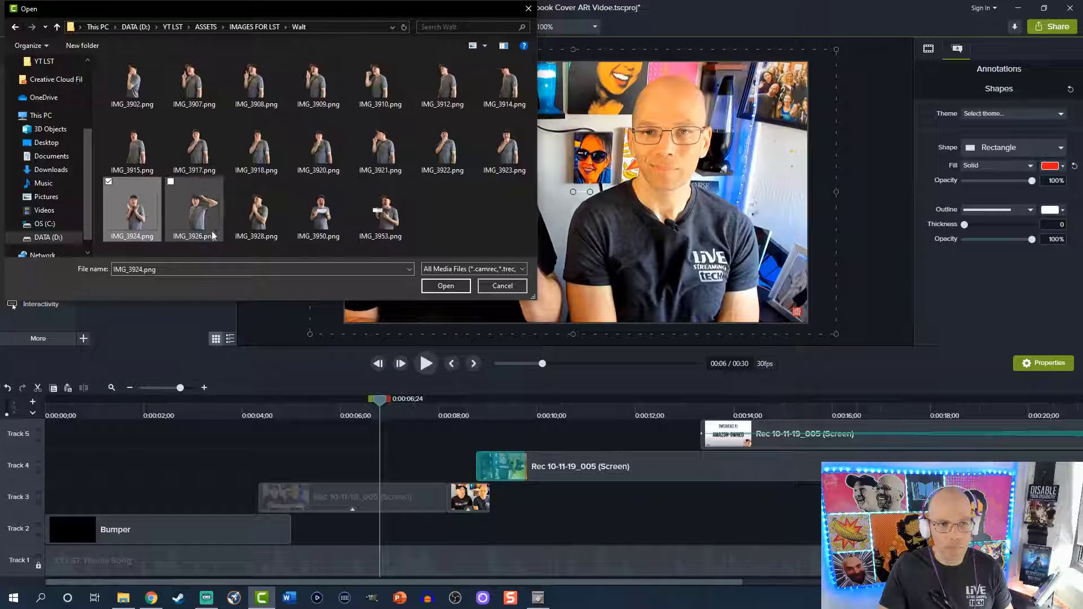
{"action": "left_click", "coordinate": [449, 285]}
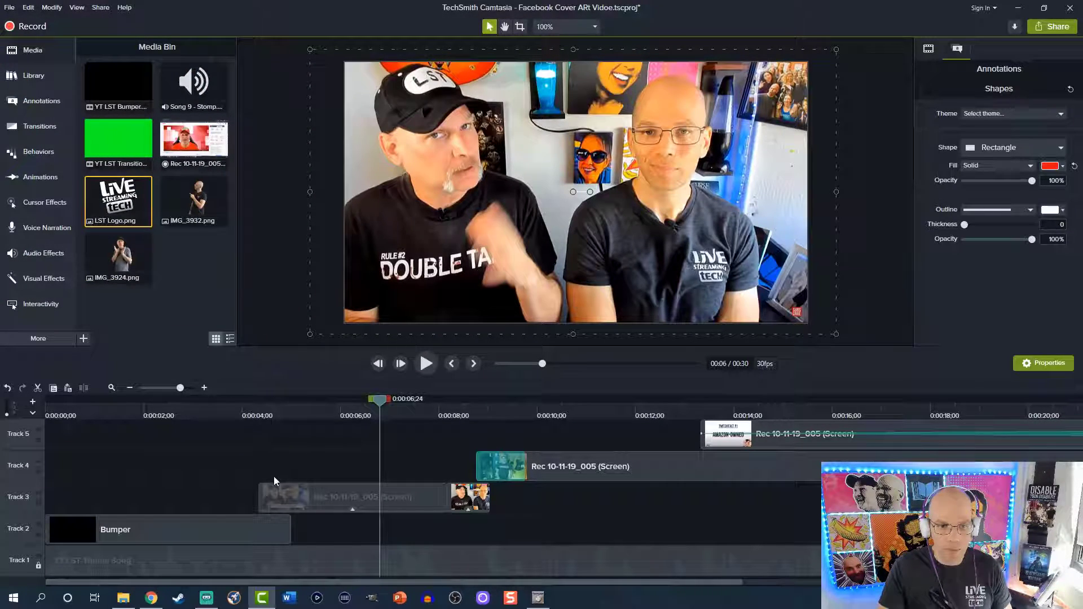
Add IMG_3932 at the playhead, move it to X 249 on the canvas, and trim its end to the start of the Track 4 clip
{"action": "right_click", "coordinate": [184, 208]}
{"action": "left_click", "coordinate": [203, 217]}
{"action": "left_click_drag", "start_coordinate": [594, 272], "coordinate": [738, 274]}
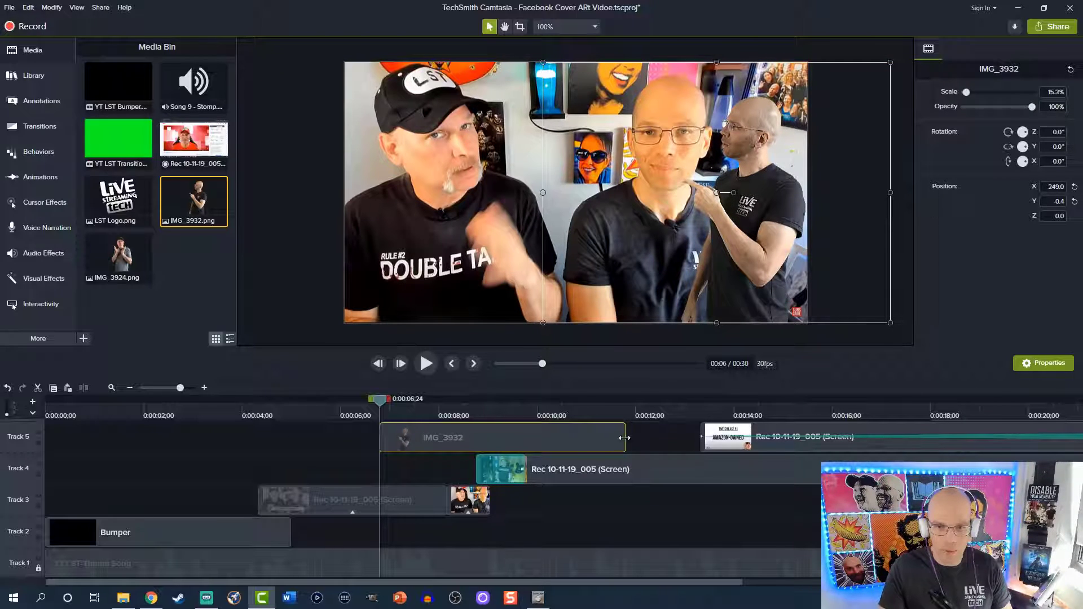
{"action": "left_click_drag", "start_coordinate": [623, 437], "coordinate": [476, 438]}
Add IMG_3924 to the timeline at 0:00:06;24 and trim its end to match the IMG_3932 clip
{"action": "right_click", "coordinate": [118, 263]}
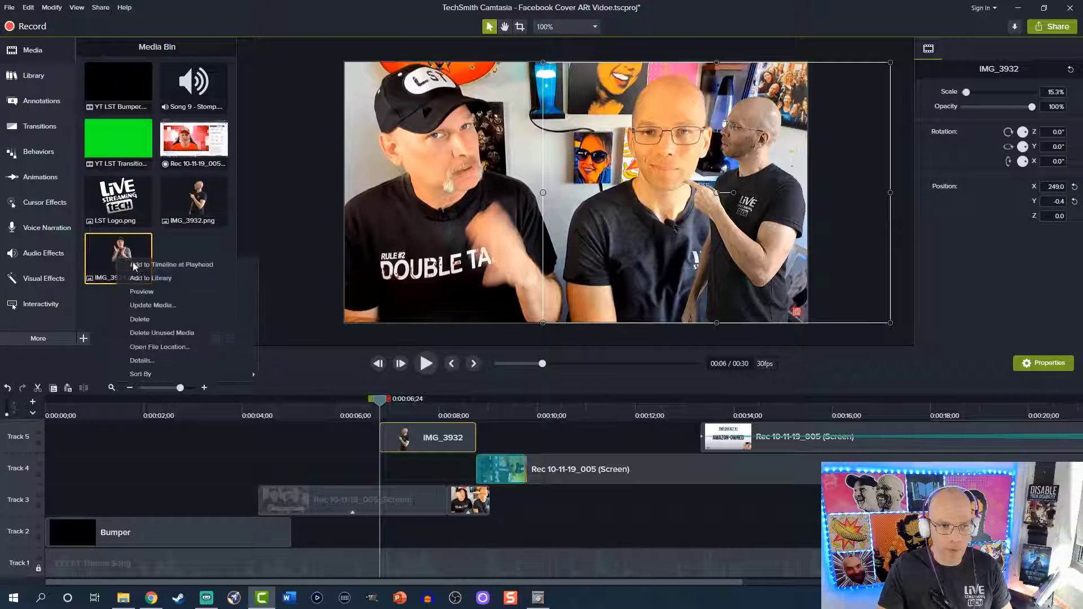
{"action": "left_click", "coordinate": [138, 270]}
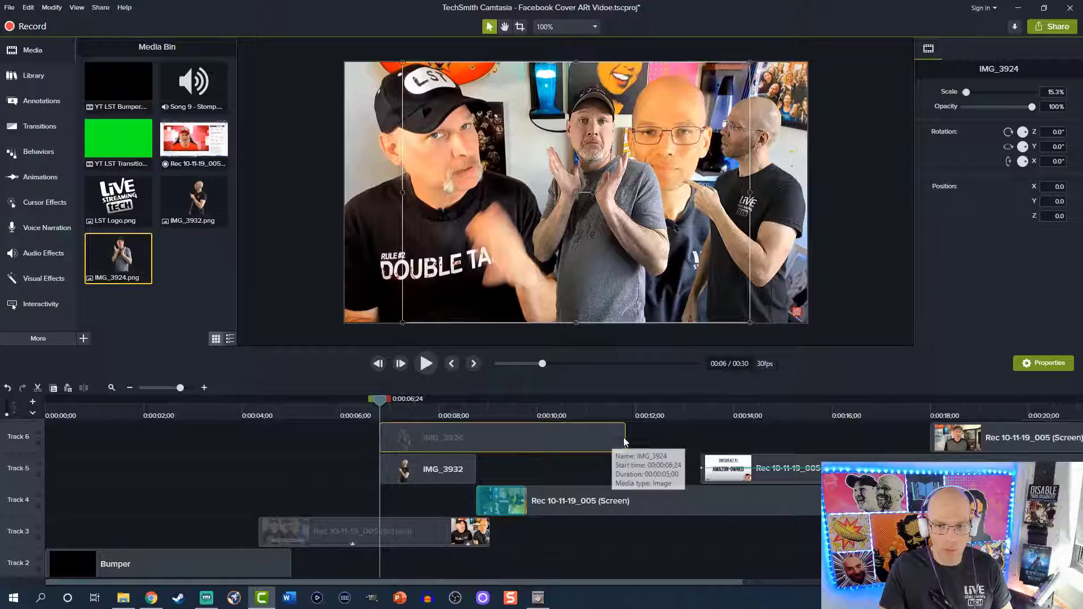
{"action": "left_click_drag", "start_coordinate": [625, 438], "coordinate": [476, 436]}
Shift IMG_3924 to start at 0:00:07;11, trim it to end with IMG_3932, and move it to about X -291 on the canvas
{"action": "scroll", "coordinate": [383, 507], "scroll_direction": "down", "scroll_amount": 1}
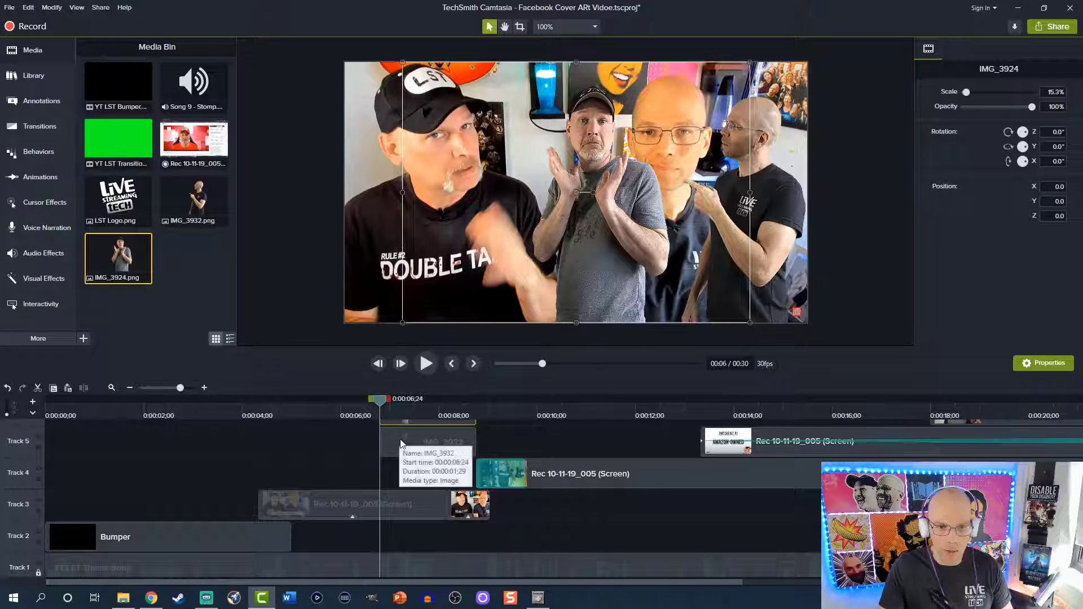
{"action": "key", "text": "space"}
{"action": "key", "text": "space"}
{"action": "scroll", "coordinate": [434, 448], "scroll_direction": "up", "scroll_amount": 1}
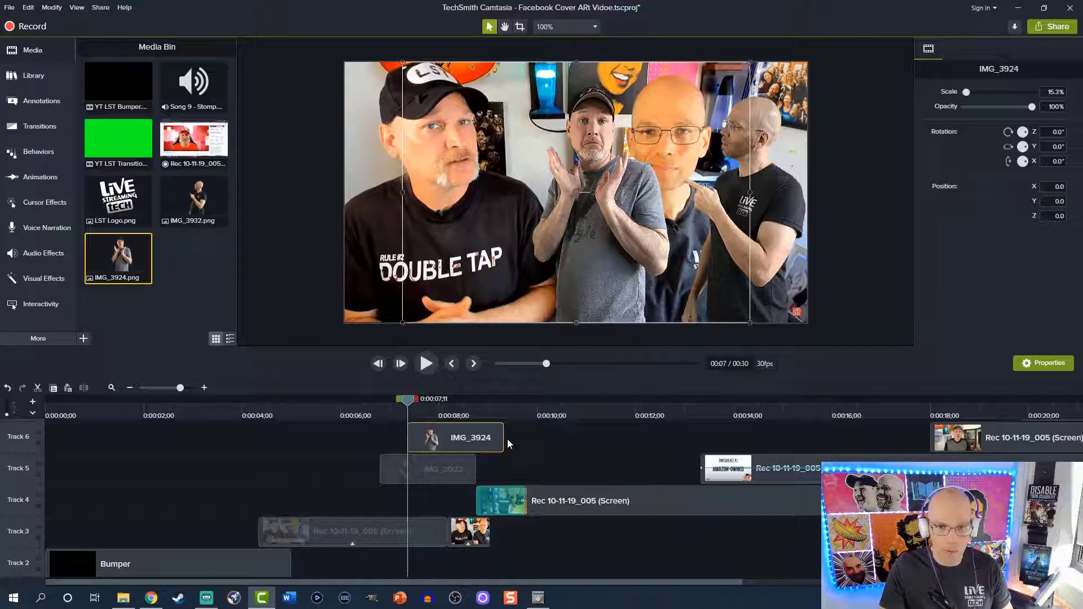
{"action": "left_click_drag", "start_coordinate": [504, 439], "coordinate": [476, 439]}
{"action": "left_click_drag", "start_coordinate": [561, 234], "coordinate": [404, 244]}
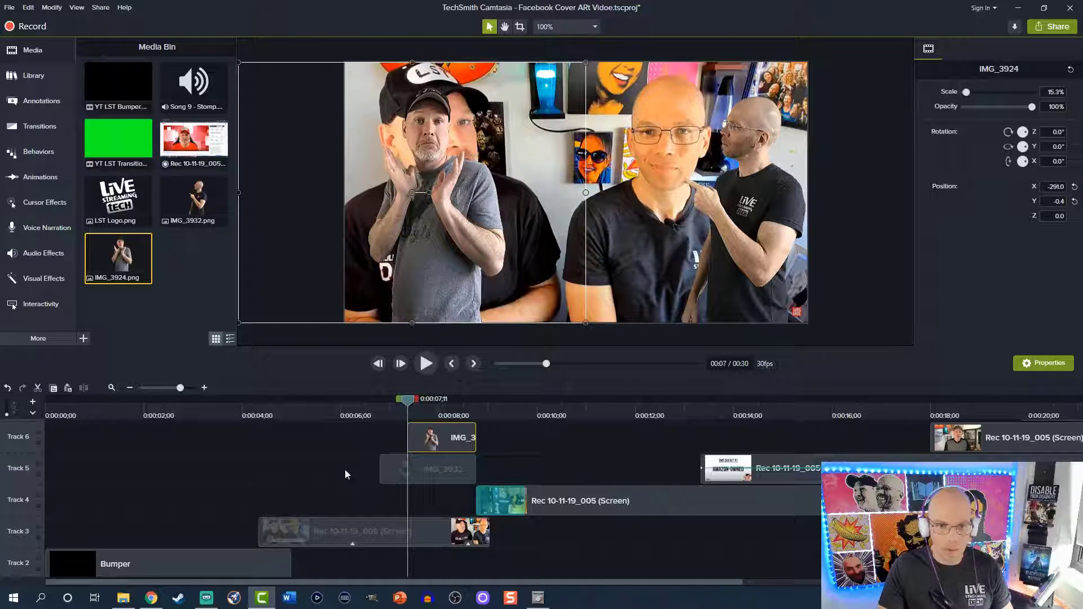
Add the LST Logo at the playhead, enlarge it to about 29.9%, and place it between the two cut-out men
{"action": "right_click", "coordinate": [118, 192]}
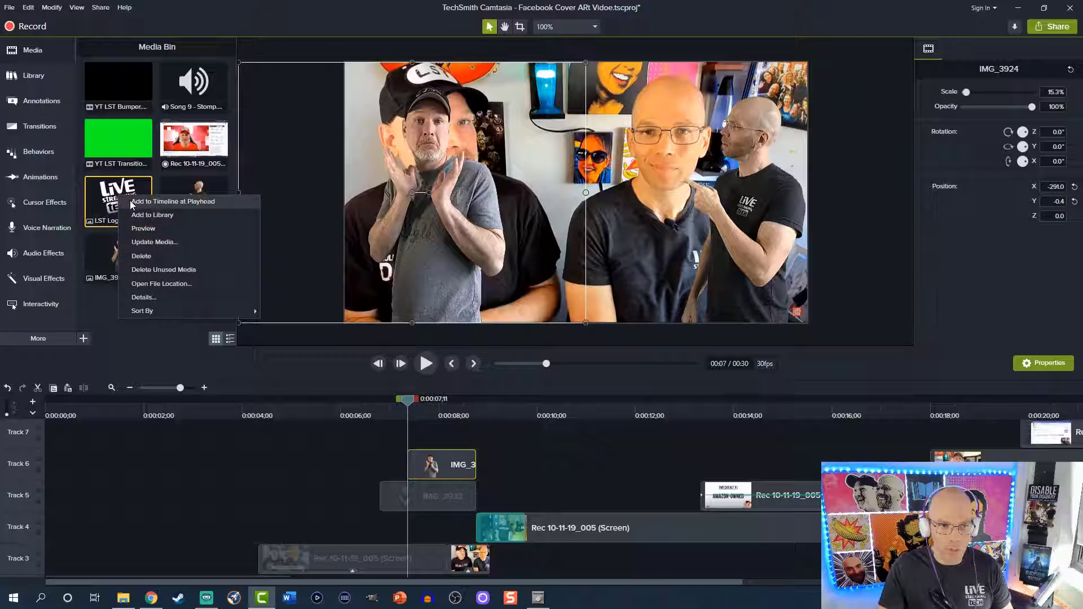
{"action": "left_click", "coordinate": [131, 202]}
{"action": "left_click_drag", "start_coordinate": [438, 194], "coordinate": [572, 182]}
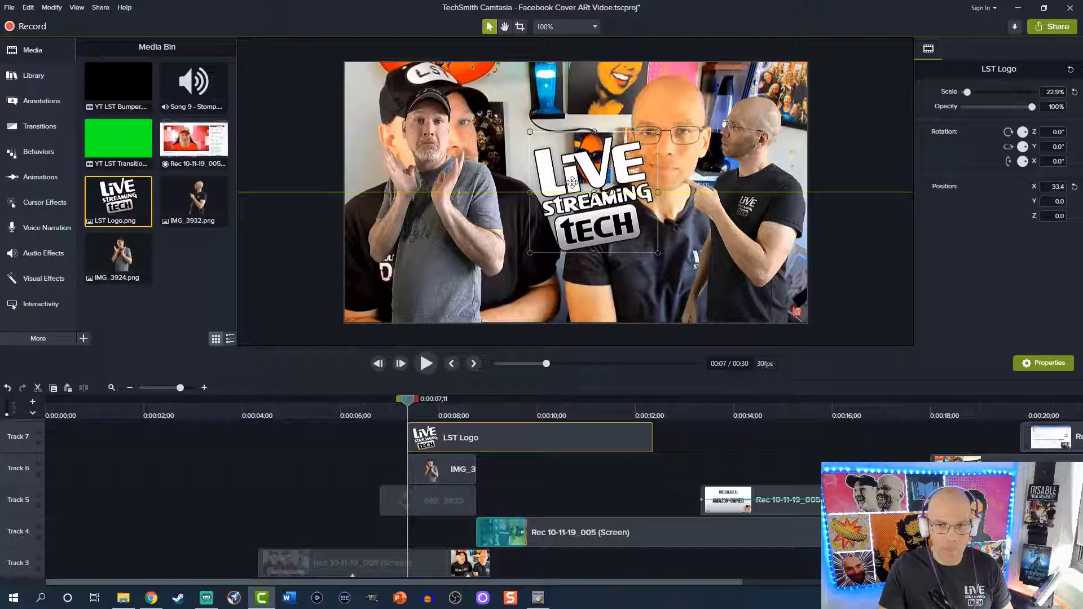
{"action": "left_click_drag", "start_coordinate": [529, 133], "coordinate": [510, 117]}
{"action": "left_click_drag", "start_coordinate": [659, 104], "coordinate": [668, 94]}
{"action": "left_click_drag", "start_coordinate": [579, 171], "coordinate": [589, 171]}
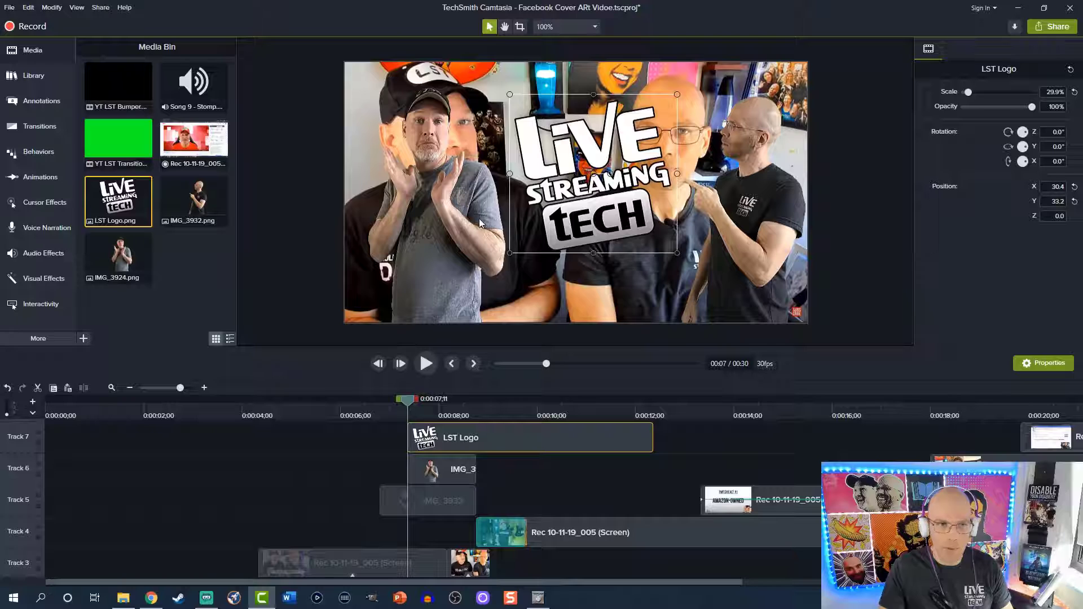
Add a white rectangle the size of the logo between the two men and put the LST Logo clip above it on Track 9
{"action": "left_click", "coordinate": [42, 101]}
{"action": "left_click_drag", "start_coordinate": [210, 121], "coordinate": [642, 143]}
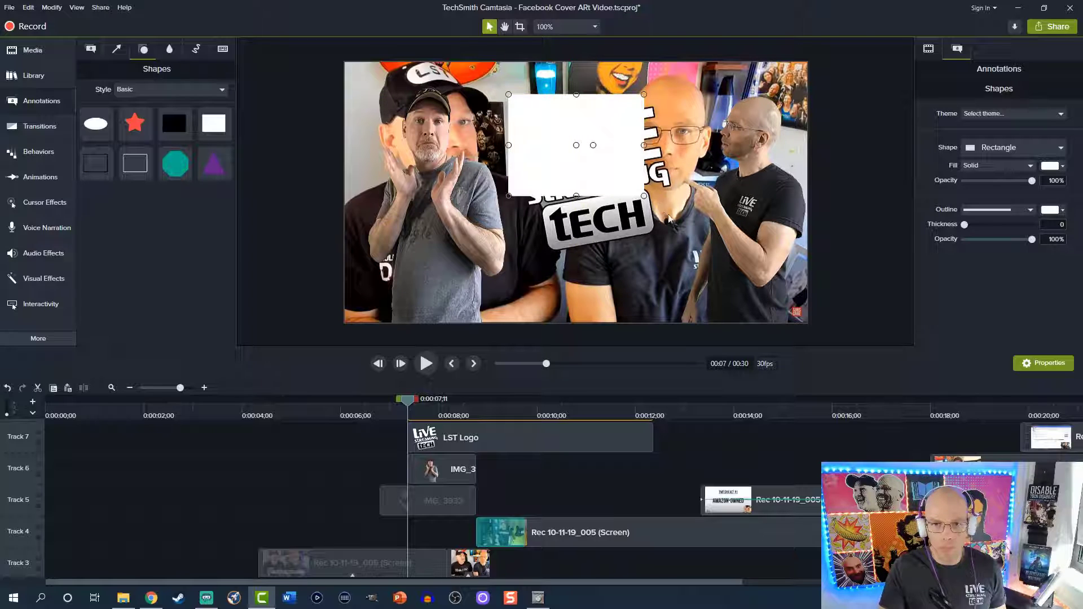
{"action": "left_click_drag", "start_coordinate": [642, 196], "coordinate": [694, 253]}
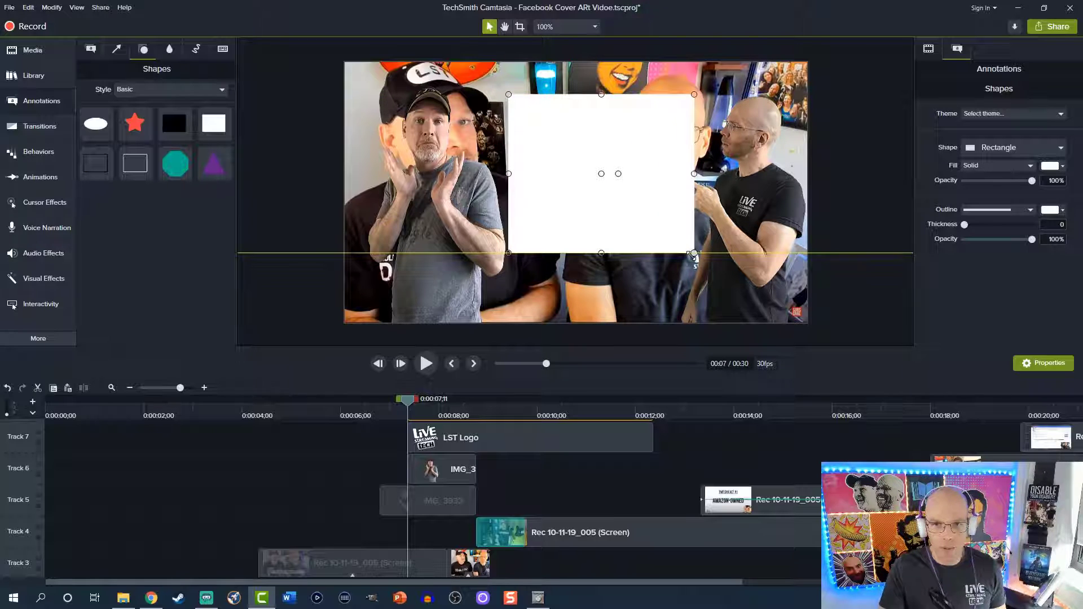
{"action": "left_click_drag", "start_coordinate": [515, 438], "coordinate": [507, 500]}
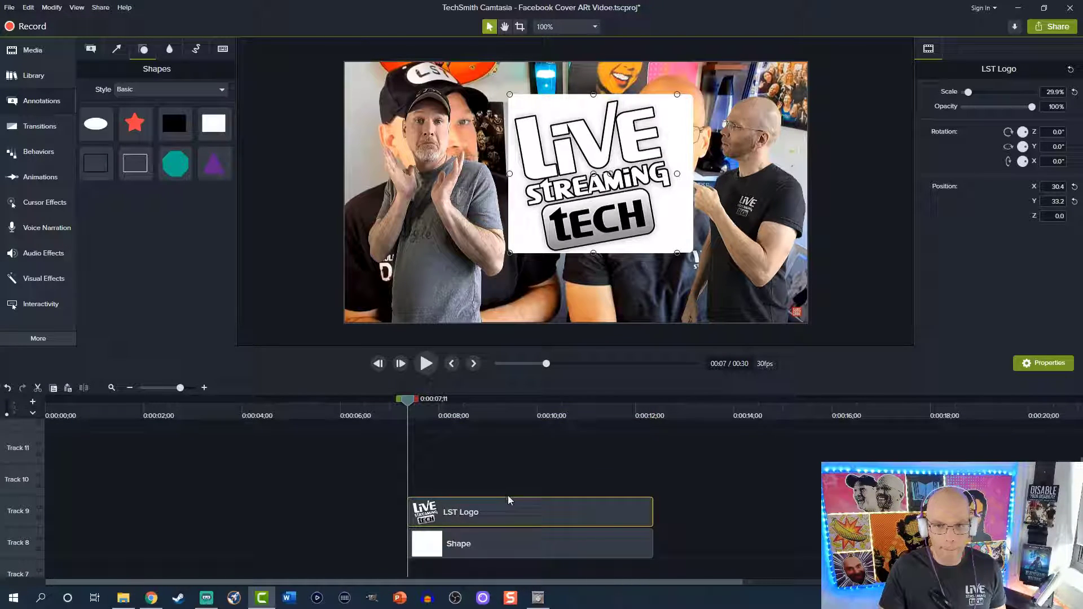
Center the logo horizontally on the white rectangle and extend the rectangle's lower edge slightly
{"action": "left_click_drag", "start_coordinate": [572, 212], "coordinate": [584, 225]}
{"action": "left_click", "coordinate": [467, 548]}
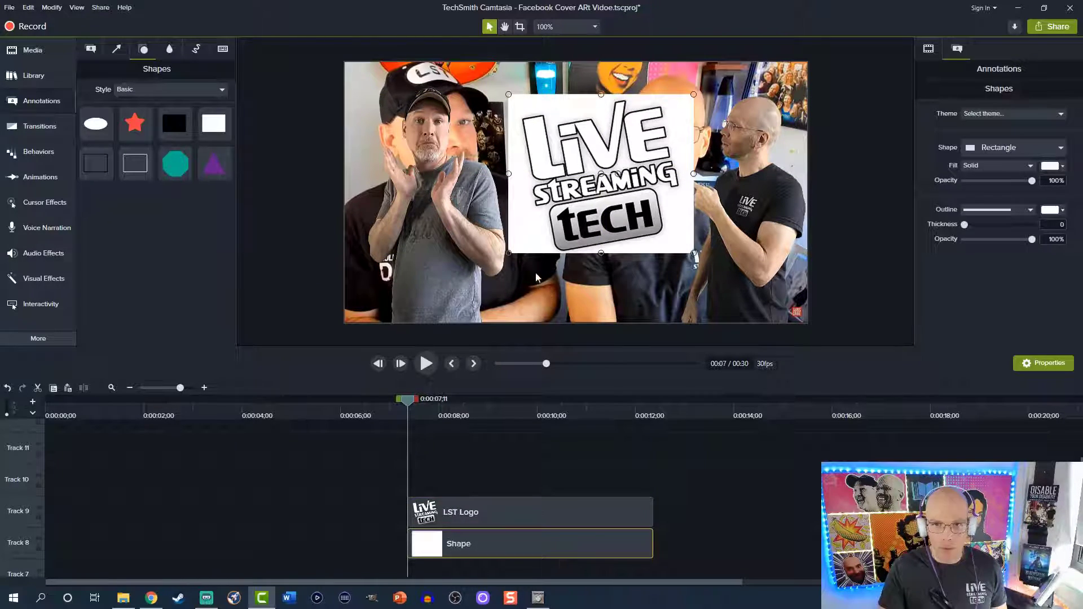
{"action": "left_click_drag", "start_coordinate": [601, 253], "coordinate": [601, 265]}
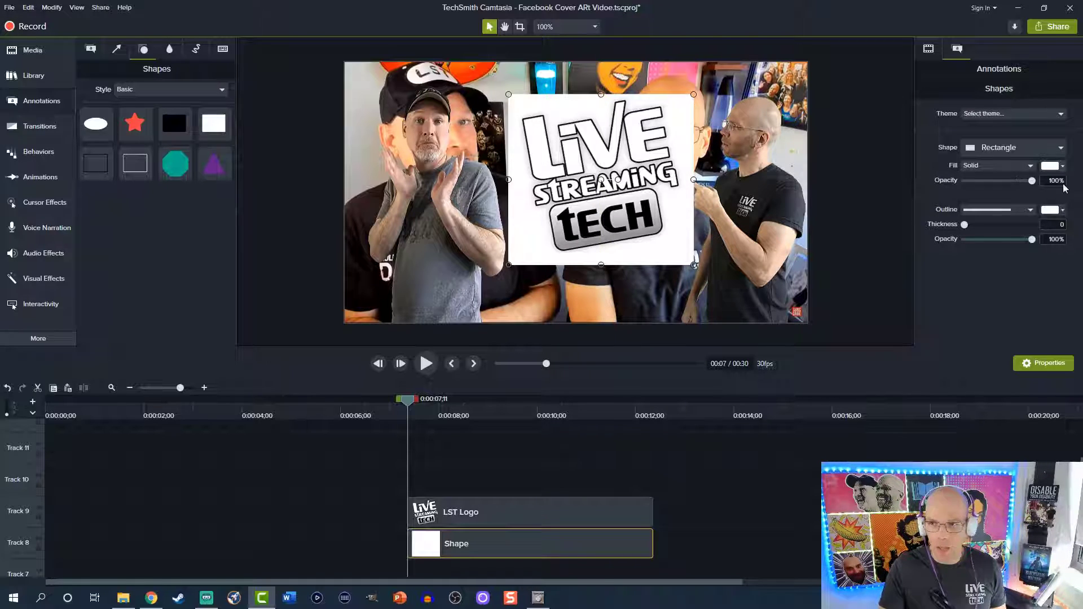
Give the white rectangle a bright red outline with a thickness of 12
{"action": "left_click", "coordinate": [1052, 211]}
{"action": "left_click_drag", "start_coordinate": [1036, 272], "coordinate": [1048, 257]}
{"action": "left_click", "coordinate": [932, 276]}
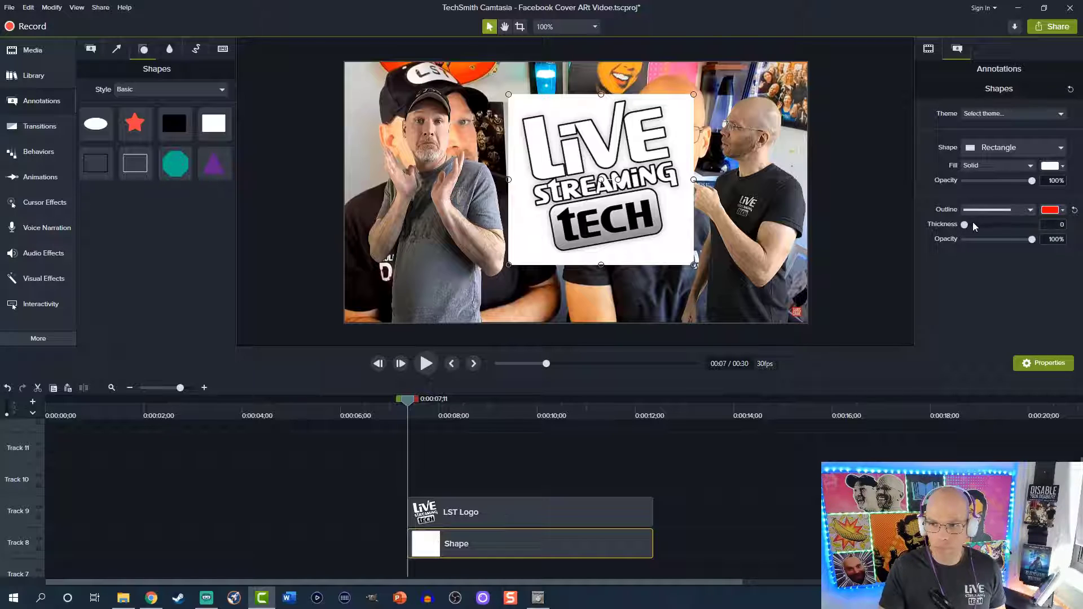
{"action": "left_click_drag", "start_coordinate": [964, 226], "coordinate": [972, 226]}
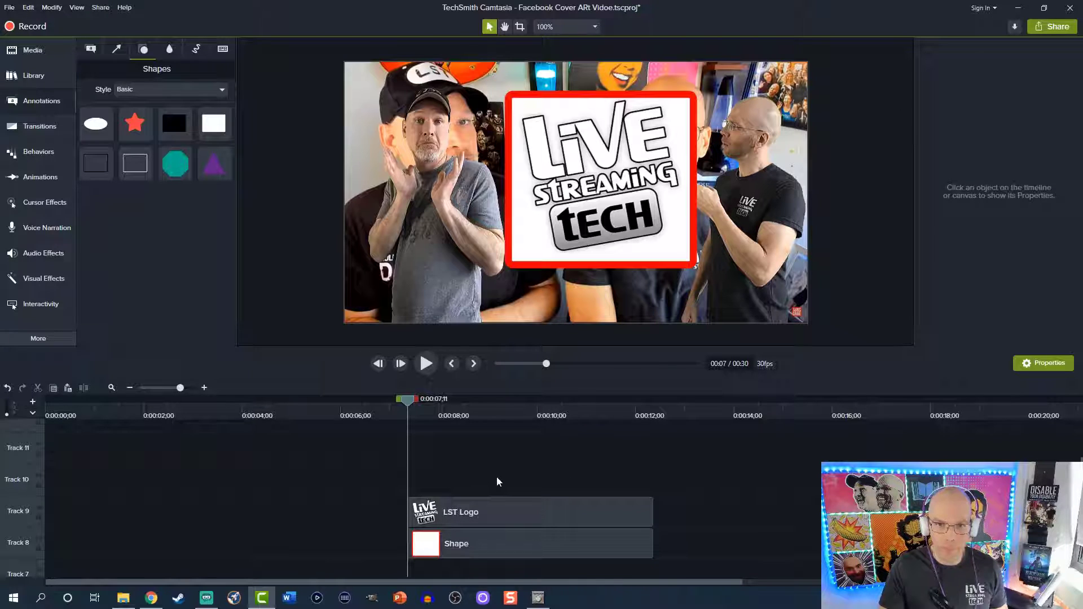
Apply the Drop Shadow visual effect to the red-outlined rectangle on Track 8
{"action": "scroll", "coordinate": [507, 458], "scroll_direction": "down", "scroll_amount": 1}
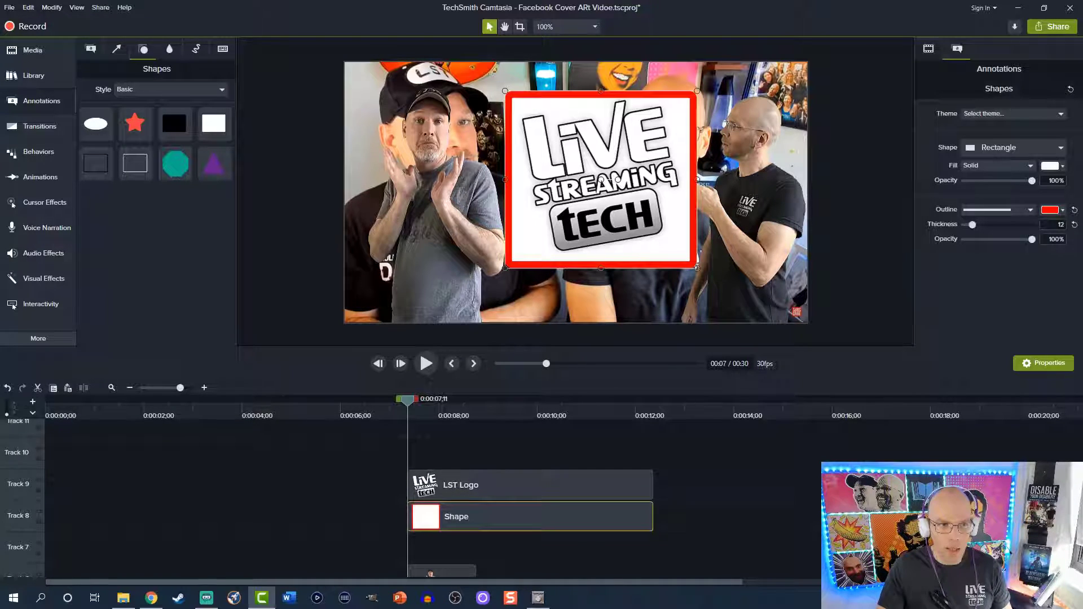
{"action": "left_click", "coordinate": [58, 269]}
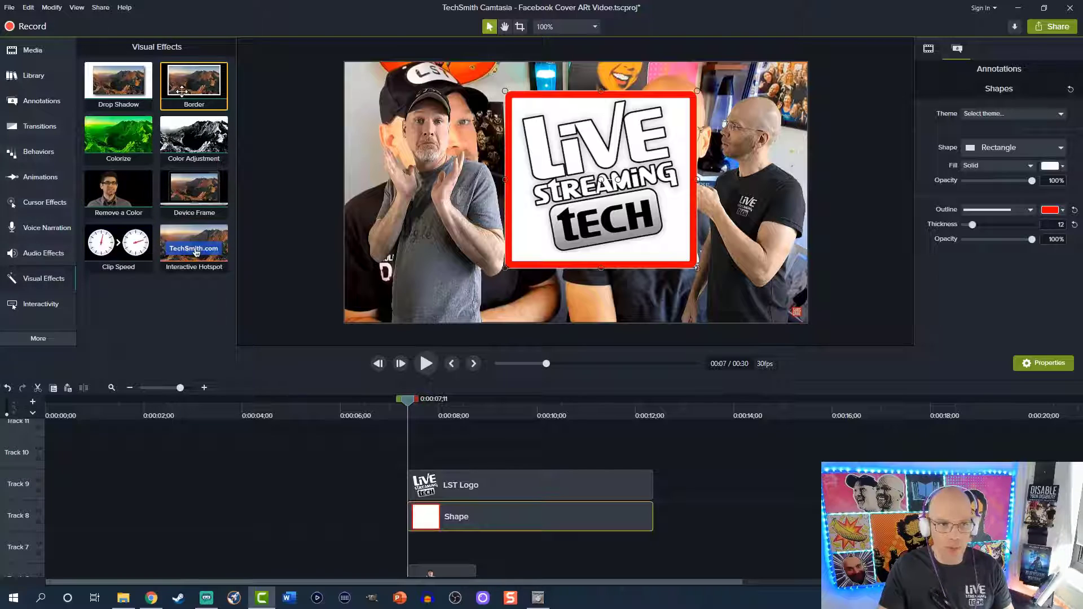
{"action": "left_click_drag", "start_coordinate": [121, 86], "coordinate": [564, 220]}
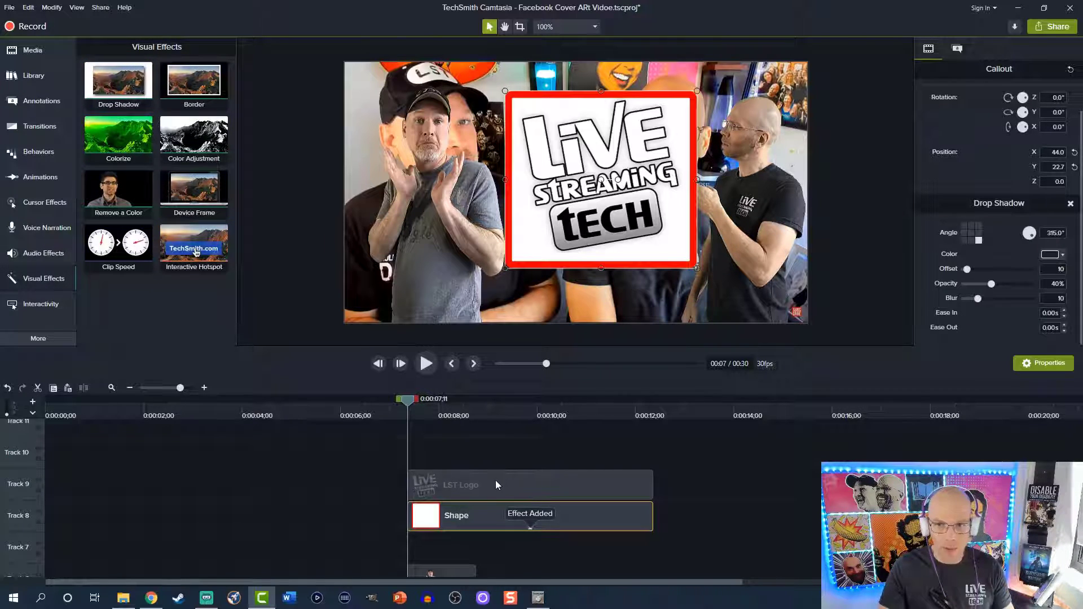
Move the IMG_3924 cut-out slightly left on the canvas, and shift the logo and rectangle together to X 20
{"action": "left_click_drag", "start_coordinate": [449, 290], "coordinate": [426, 278]}
{"action": "left_click", "coordinate": [600, 215]}
{"action": "left_click", "coordinate": [514, 244], "text": "ctrl"}
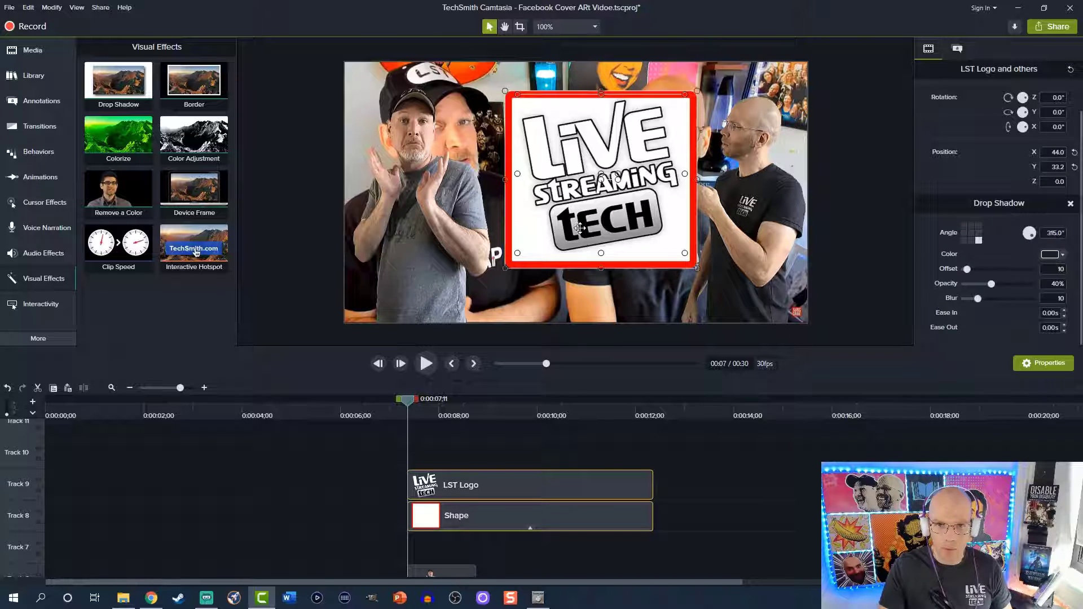
{"action": "left_click_drag", "start_coordinate": [580, 225], "coordinate": [567, 224]}
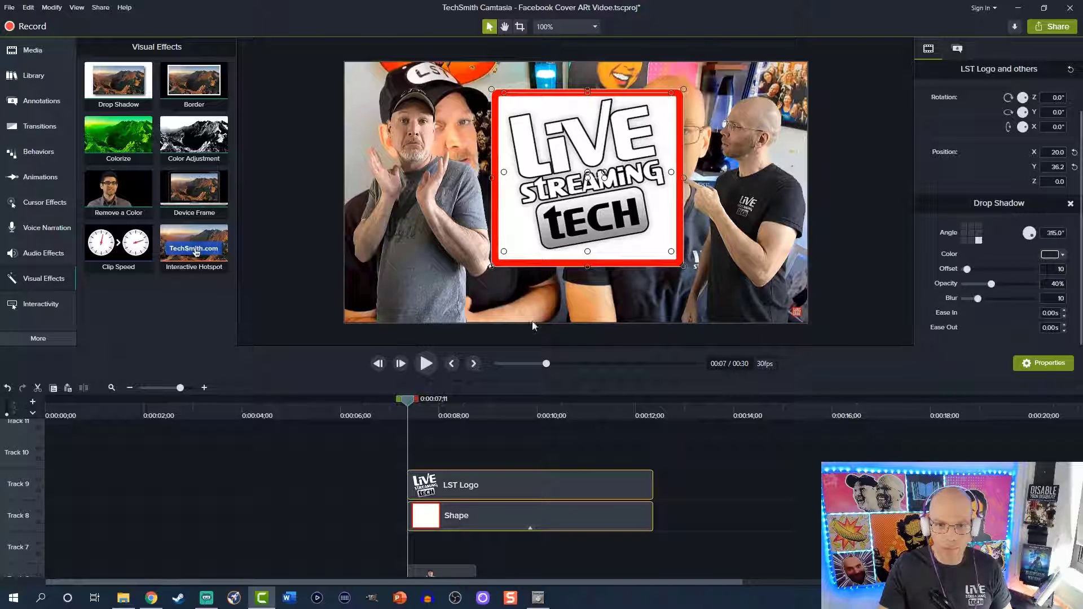
Group the logo and the rectangle, and trim the group on Track 8 to end with the two cut-out photo clips
{"action": "left_click_drag", "start_coordinate": [459, 461], "coordinate": [466, 511]}
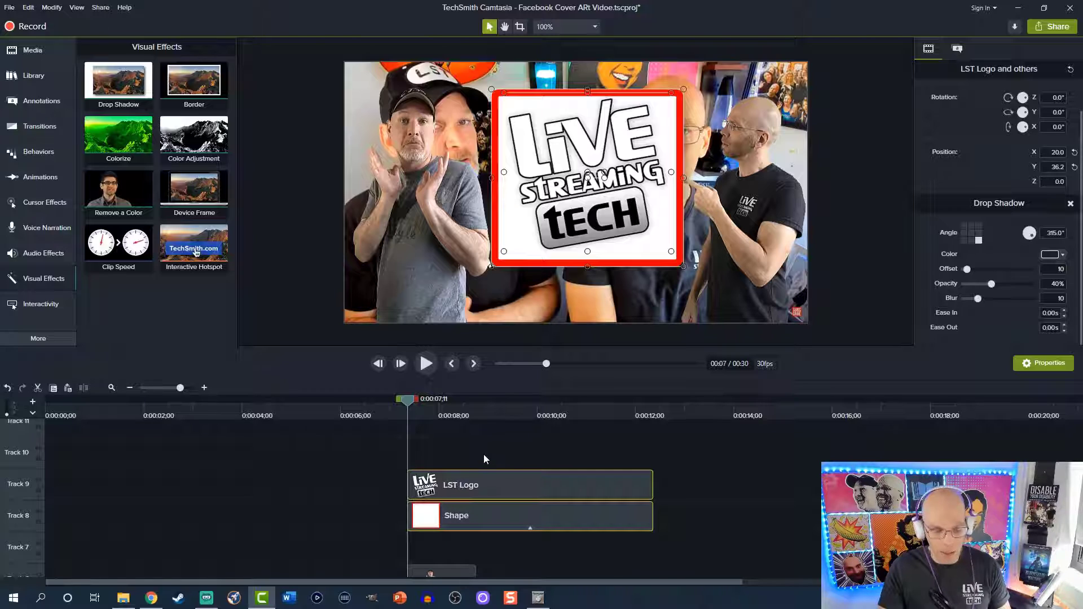
{"action": "key", "text": "ctrl+g"}
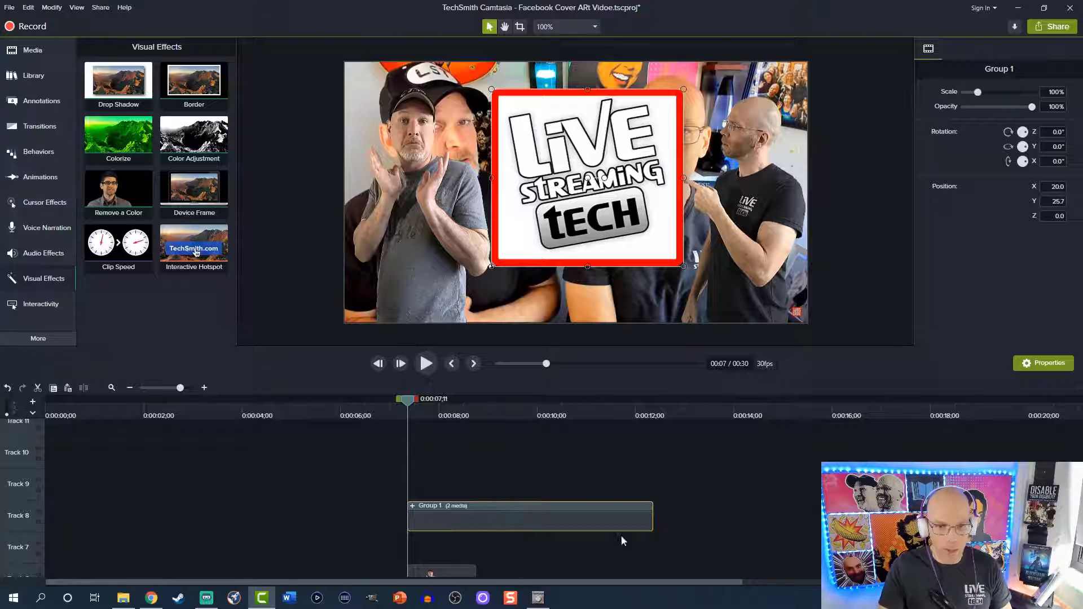
{"action": "left_click_drag", "start_coordinate": [654, 522], "coordinate": [475, 528]}
{"action": "scroll", "coordinate": [477, 535], "scroll_direction": "down", "scroll_amount": 2}
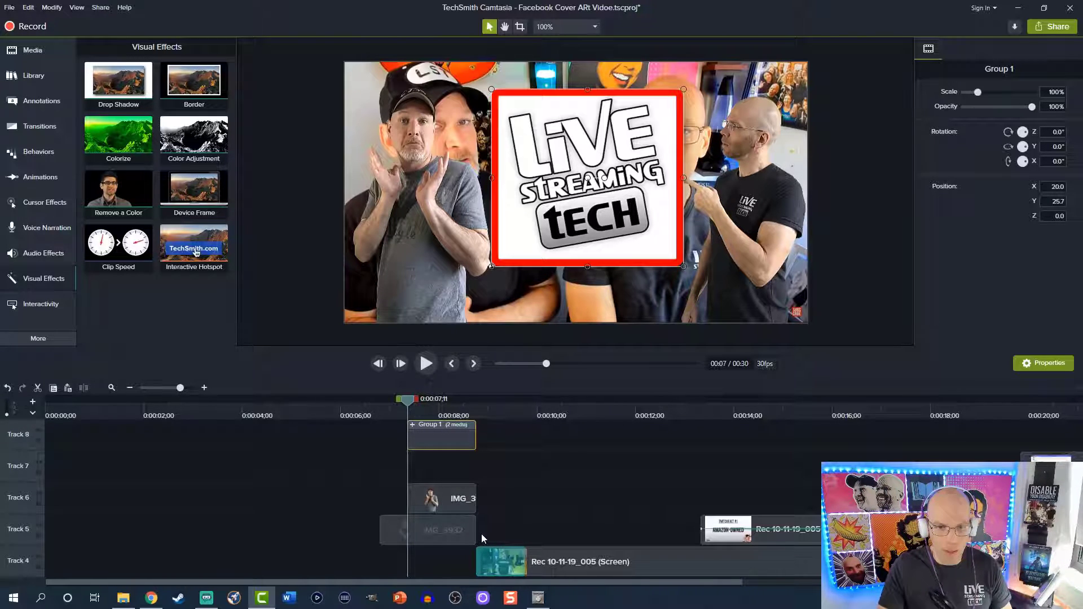
Shift the logo-card group on Track 8 to start just before 0:00:08;00, and play that section to check its timing
{"action": "left_click_drag", "start_coordinate": [435, 480], "coordinate": [462, 473]}
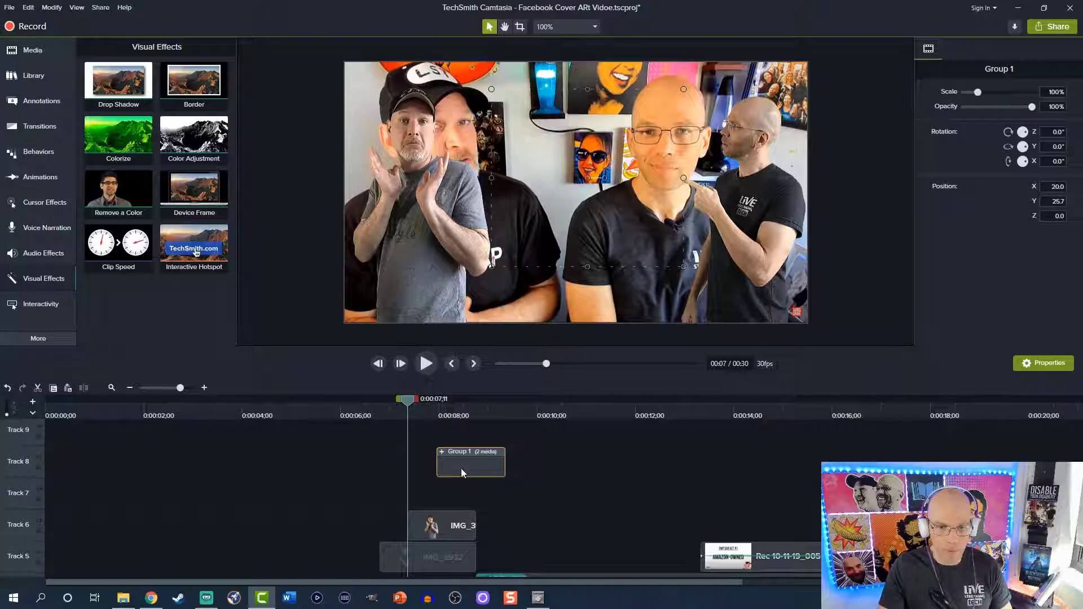
{"action": "key", "text": "space"}
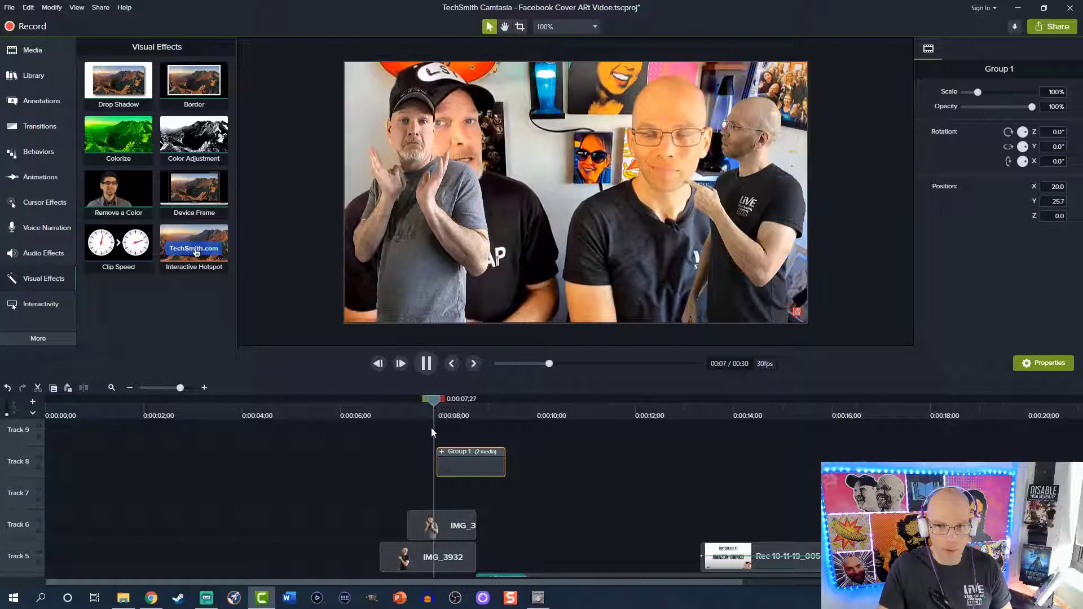
{"action": "key", "text": "space"}
{"action": "left_click", "coordinate": [418, 414]}
{"action": "key", "text": "space"}
{"action": "key", "text": "space"}
{"action": "left_click", "coordinate": [404, 415]}
{"action": "key", "text": "space"}
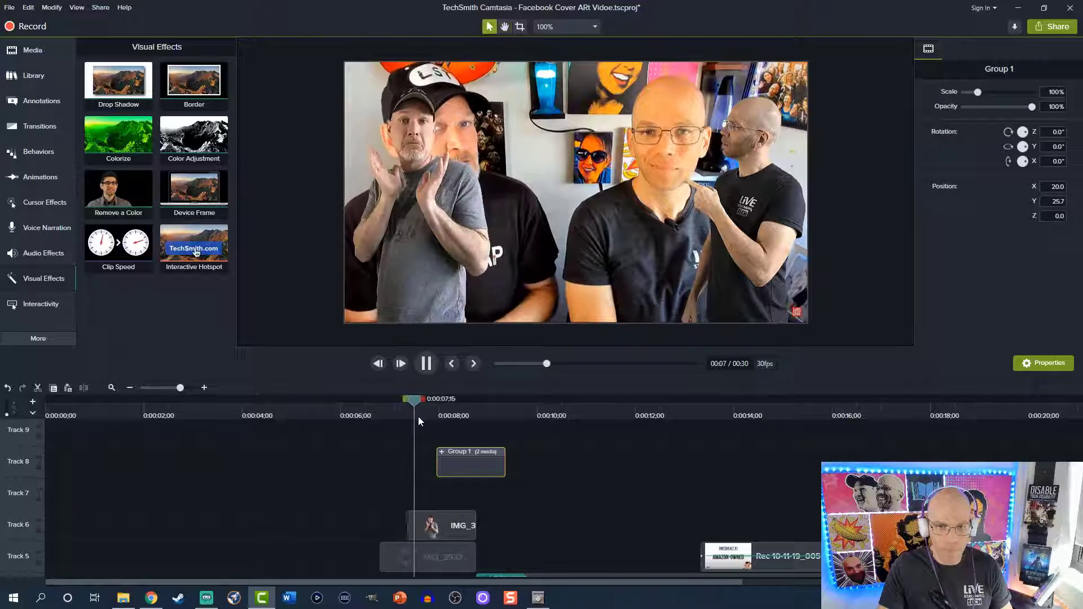
{"action": "key", "text": "space"}
Nudge the logo-card group on Track 8 slightly earlier and replay the cut-out photo section to check its entrance
{"action": "left_click_drag", "start_coordinate": [462, 467], "coordinate": [452, 463]}
{"action": "key", "text": "space"}
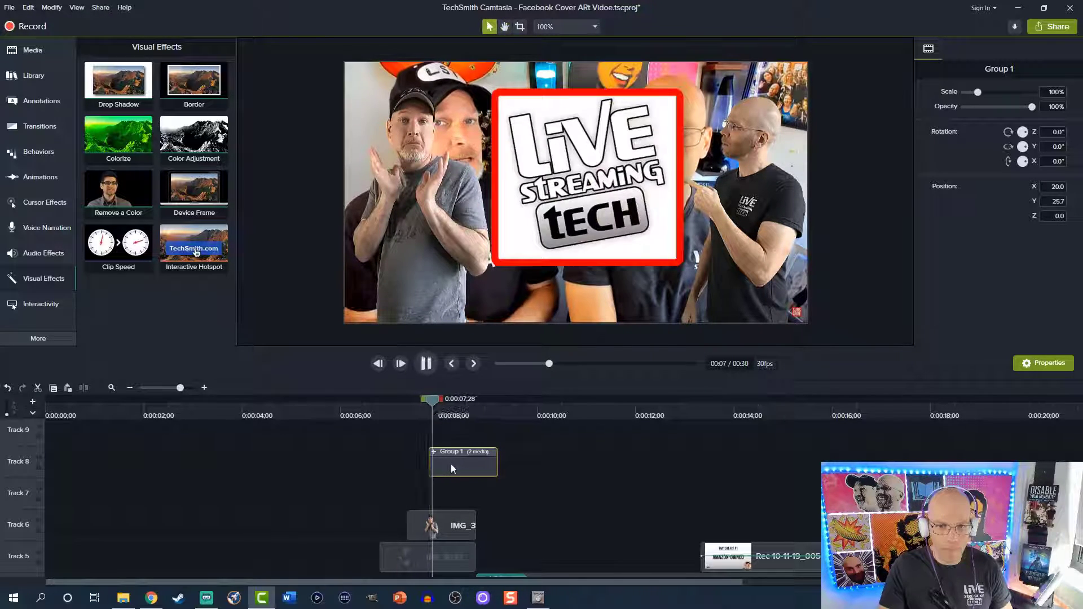
{"action": "key", "text": "space"}
{"action": "left_click", "coordinate": [379, 414]}
{"action": "key", "text": "space"}
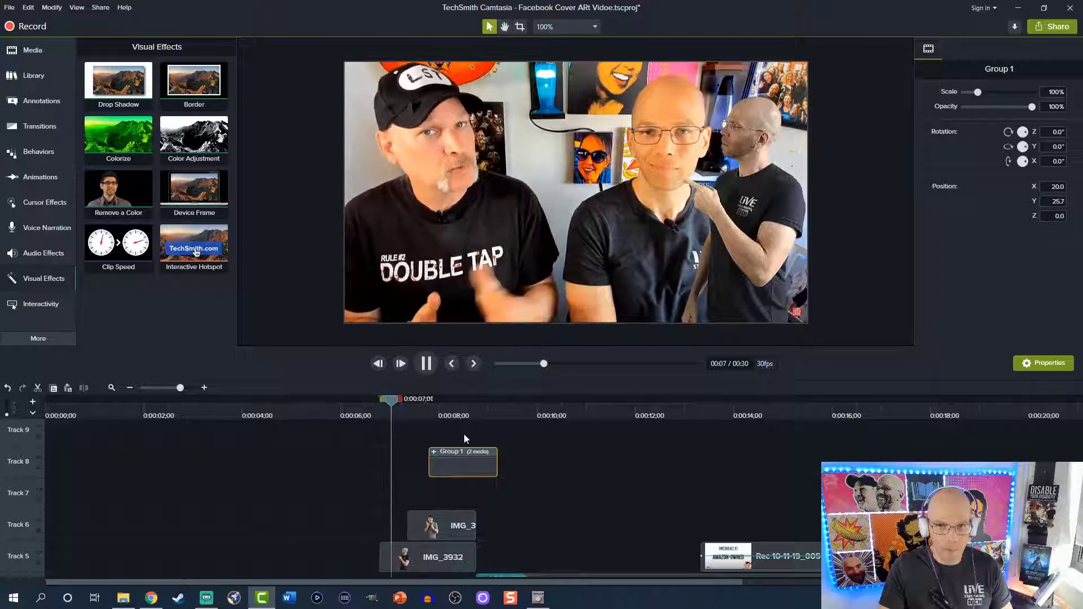
{"action": "key", "text": "space"}
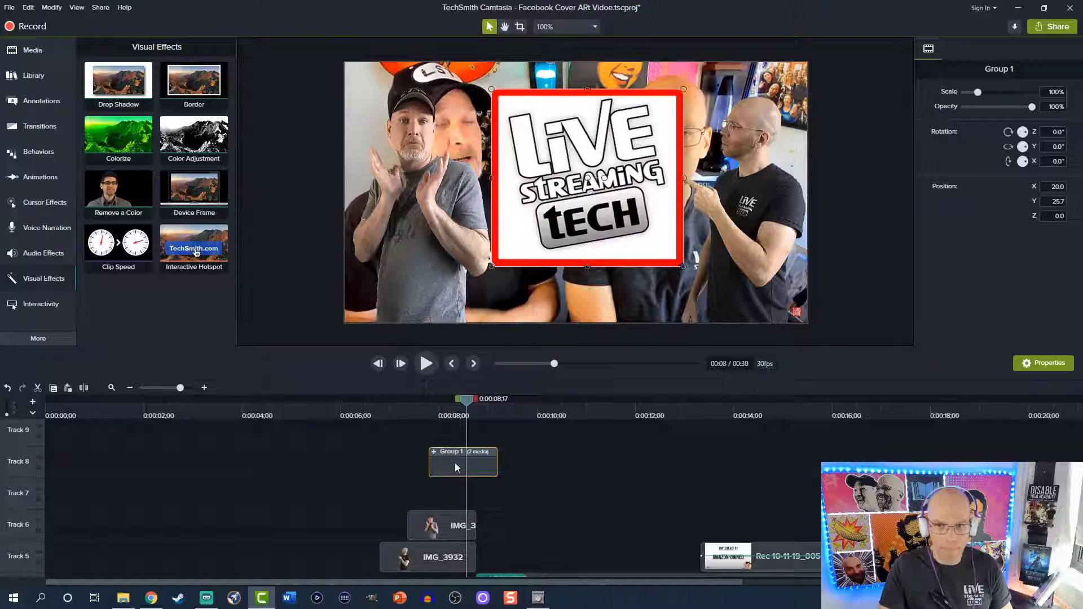
Trim the logo-card group's end to the start of the Track 4 screen clip, and move the group down to Track 4
{"action": "scroll", "coordinate": [482, 496], "scroll_direction": "down", "scroll_amount": 1}
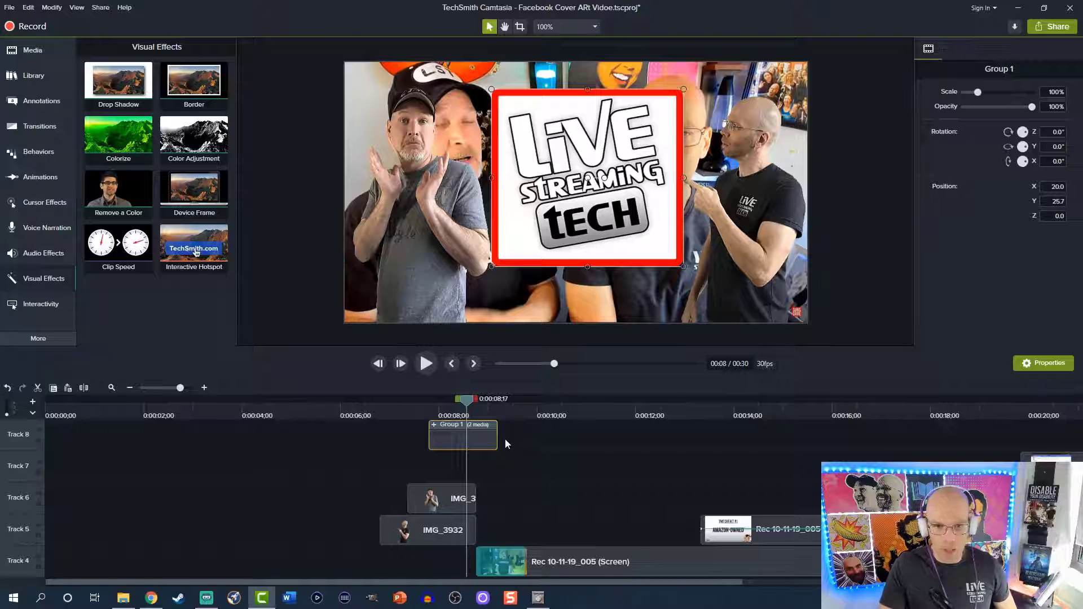
{"action": "left_click_drag", "start_coordinate": [497, 439], "coordinate": [435, 459]}
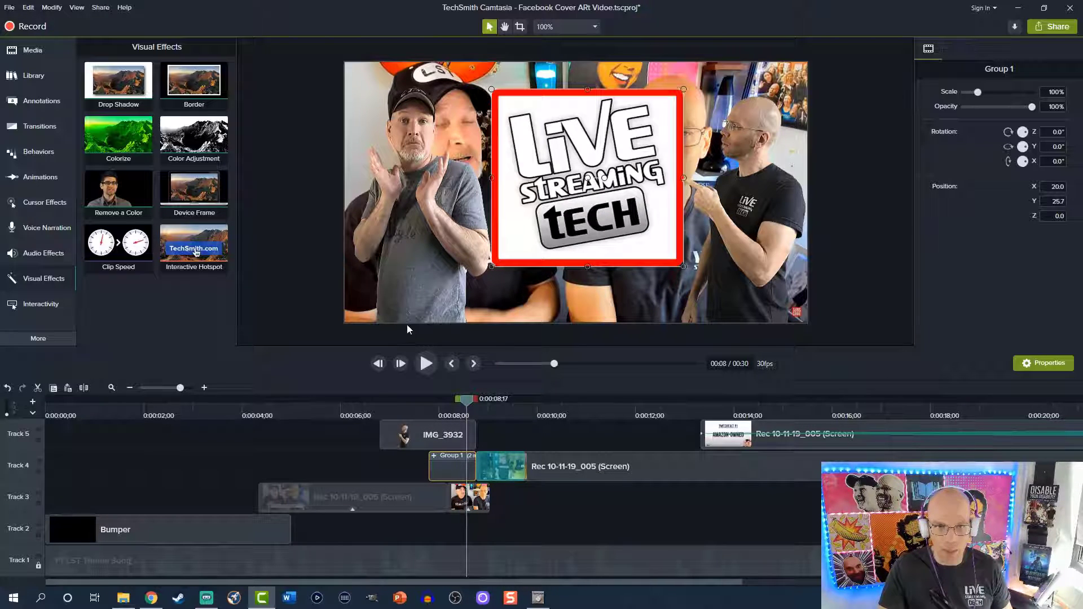
{"action": "left_click", "coordinate": [378, 398]}
{"action": "key", "text": "space"}
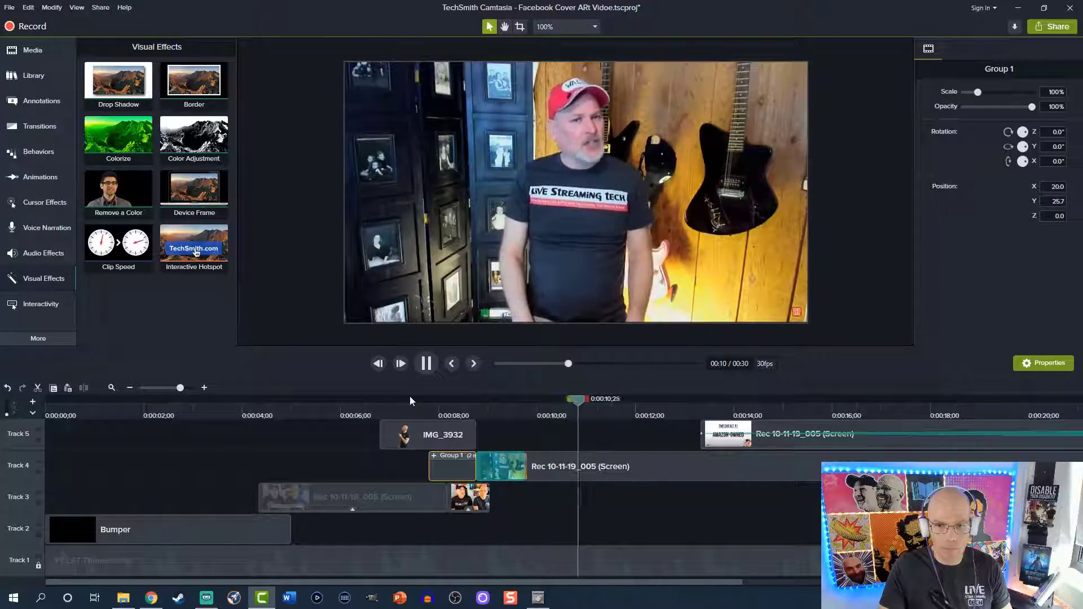
{"action": "key", "text": "space"}
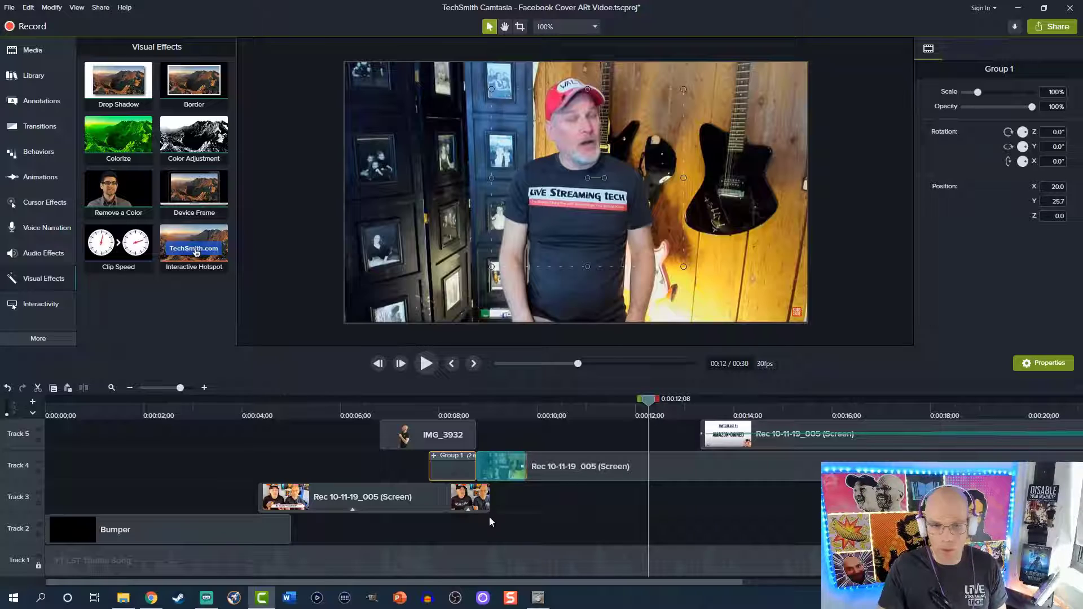
Review the clips and transitions in the second half of the timeline, playing from about 0:00:16;17 to 0:00:24;01
{"action": "left_click_drag", "start_coordinate": [584, 584], "coordinate": [883, 585]}
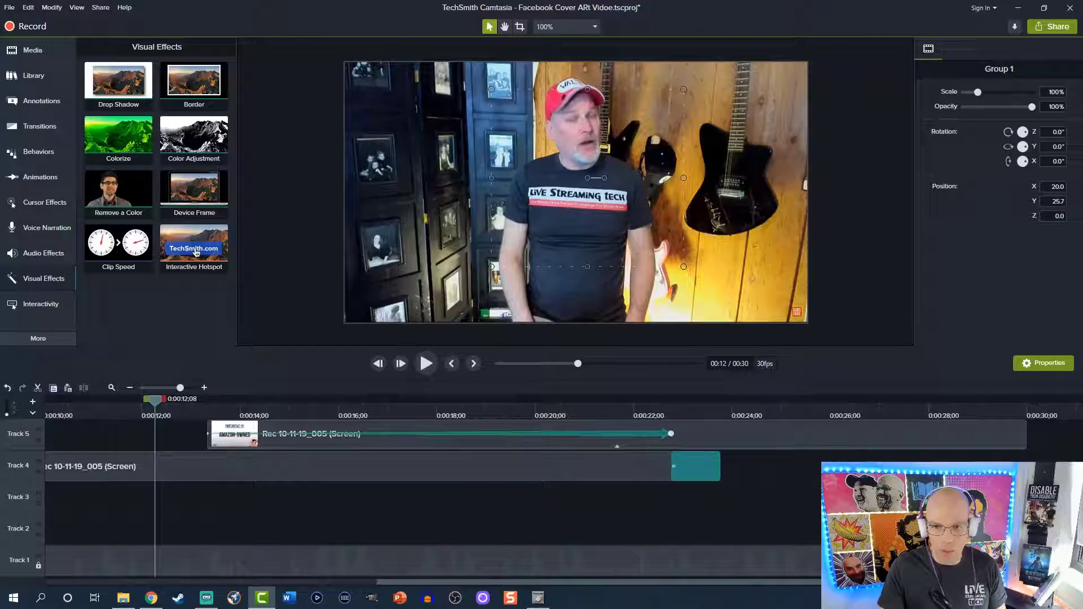
{"action": "scroll", "coordinate": [729, 488], "scroll_direction": "up", "scroll_amount": 2}
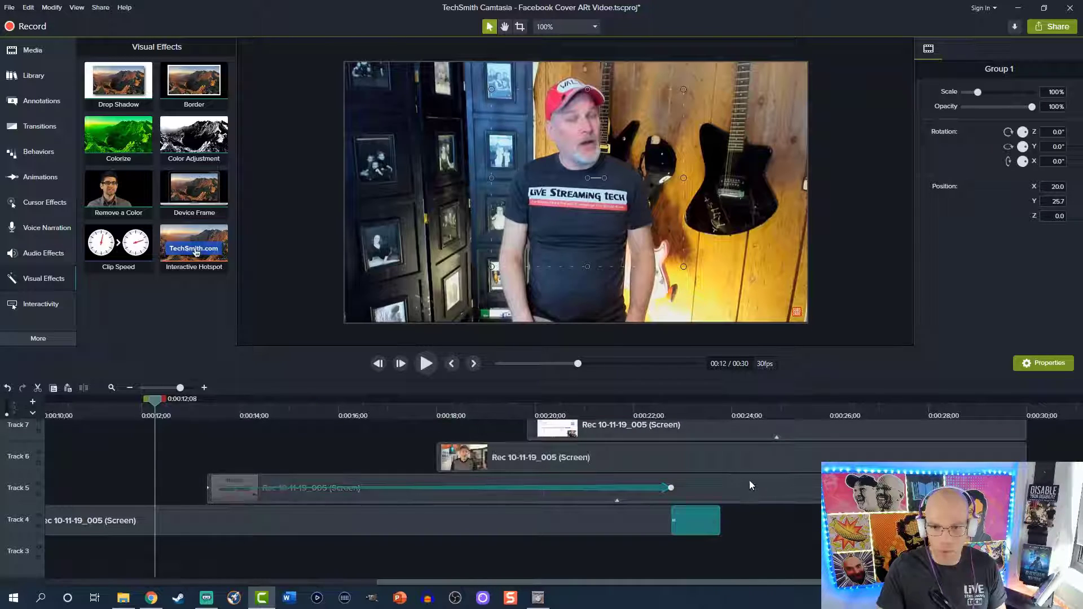
{"action": "left_click", "coordinate": [736, 404]}
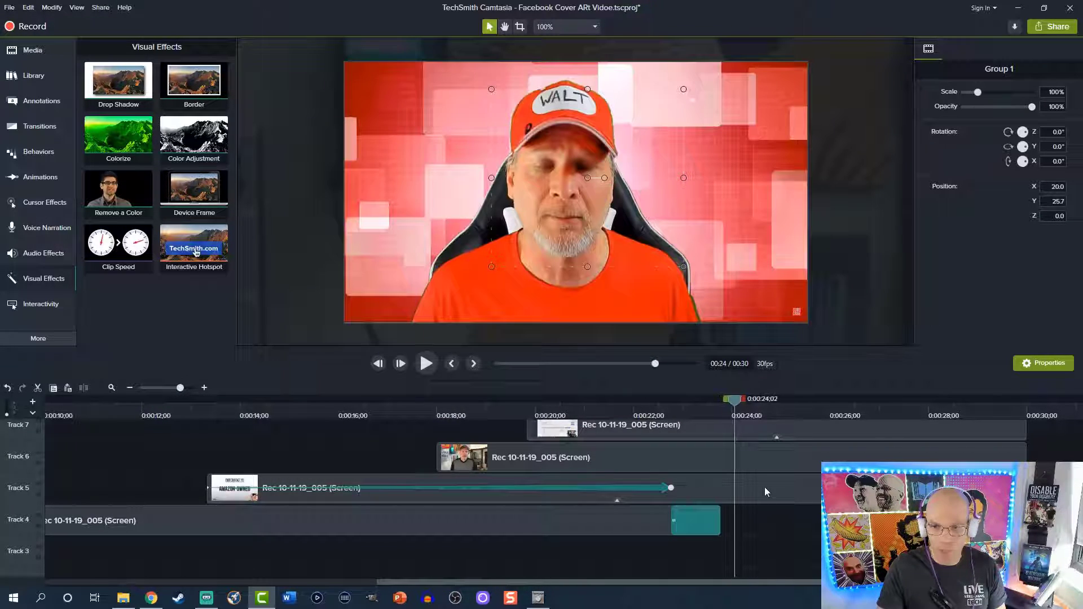
{"action": "left_click", "coordinate": [764, 487]}
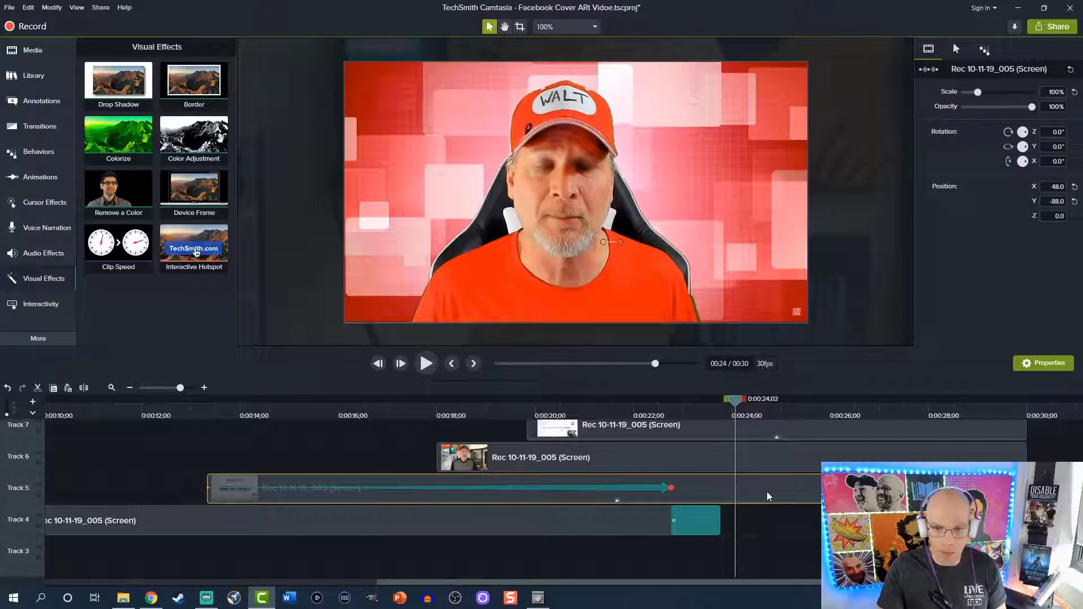
{"action": "left_click", "coordinate": [366, 405]}
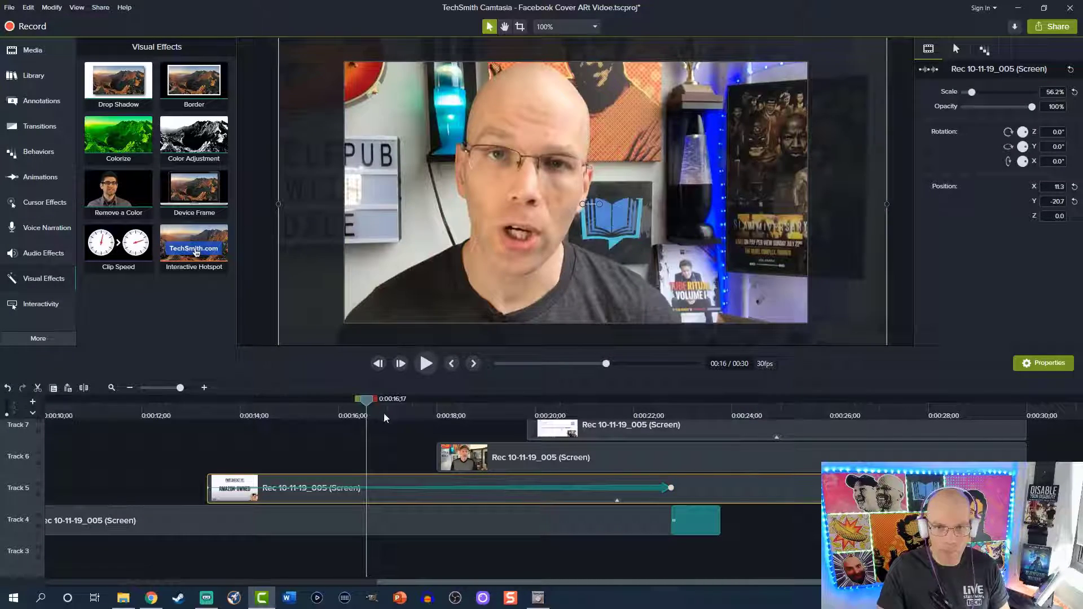
{"action": "key", "text": "space"}
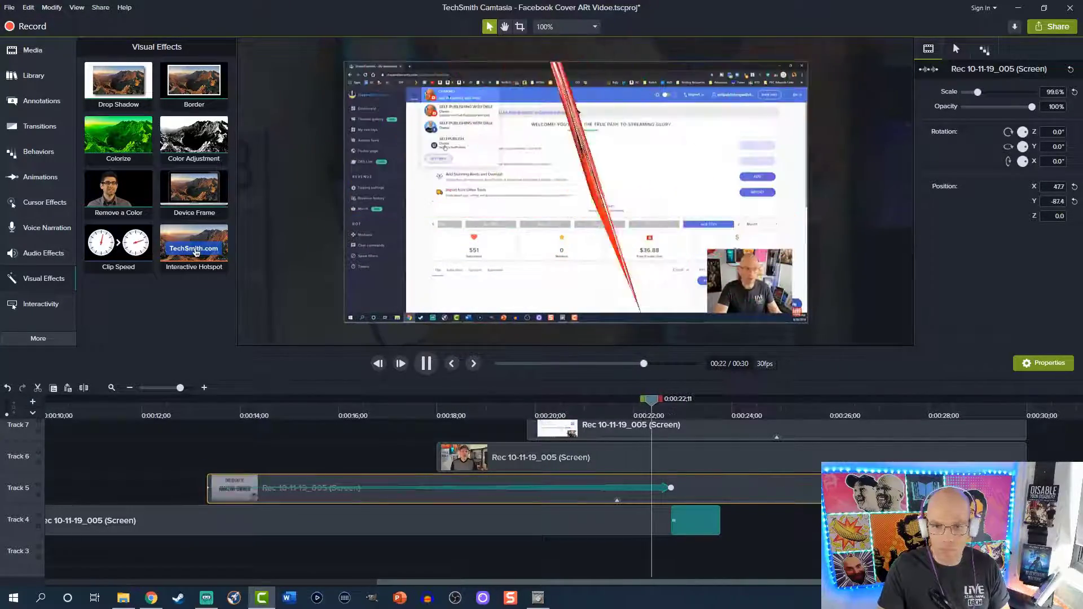
{"action": "key", "text": "space"}
{"action": "scroll", "coordinate": [874, 445], "scroll_direction": "up", "scroll_amount": 3}
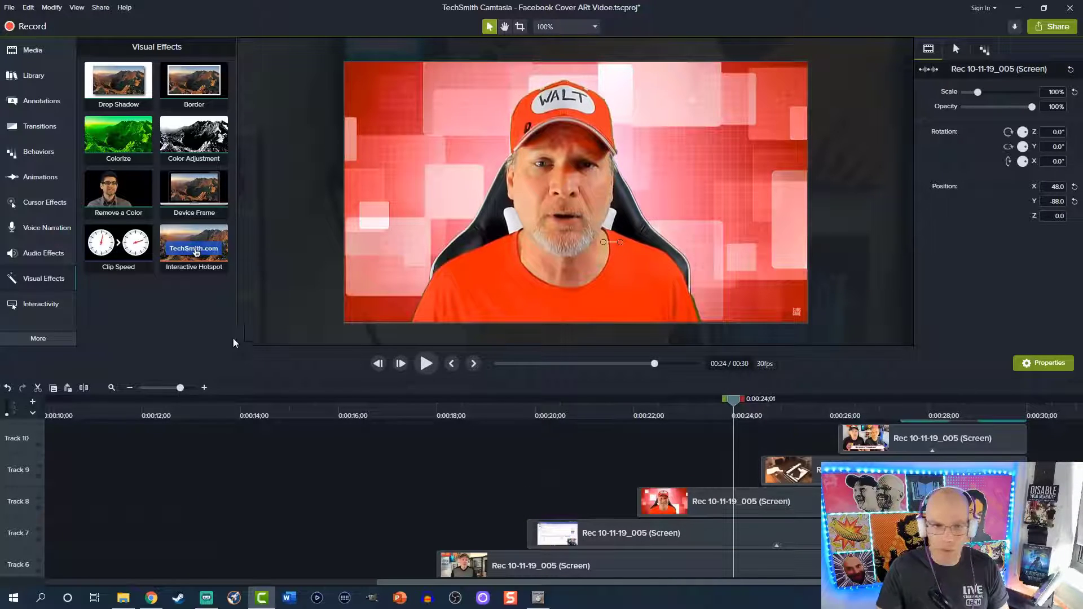
Play the Track 4 screen clip from its opening transition and stop the playhead at 0:00:10;22
{"action": "left_click", "coordinate": [140, 413]}
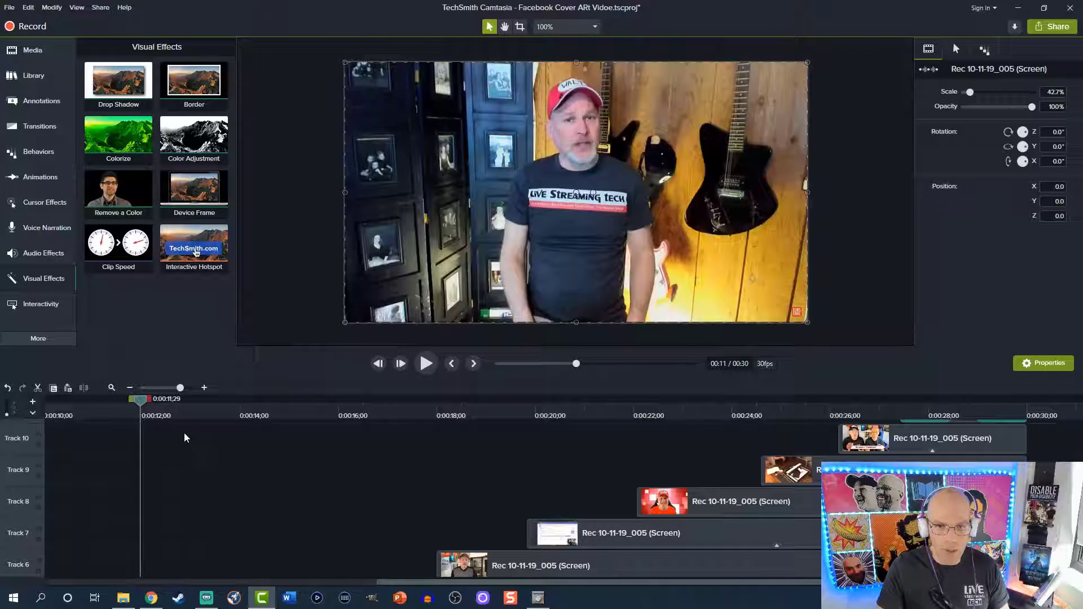
{"action": "scroll", "coordinate": [186, 437], "scroll_direction": "down", "scroll_amount": 2}
{"action": "left_click_drag", "start_coordinate": [508, 586], "coordinate": [341, 572]}
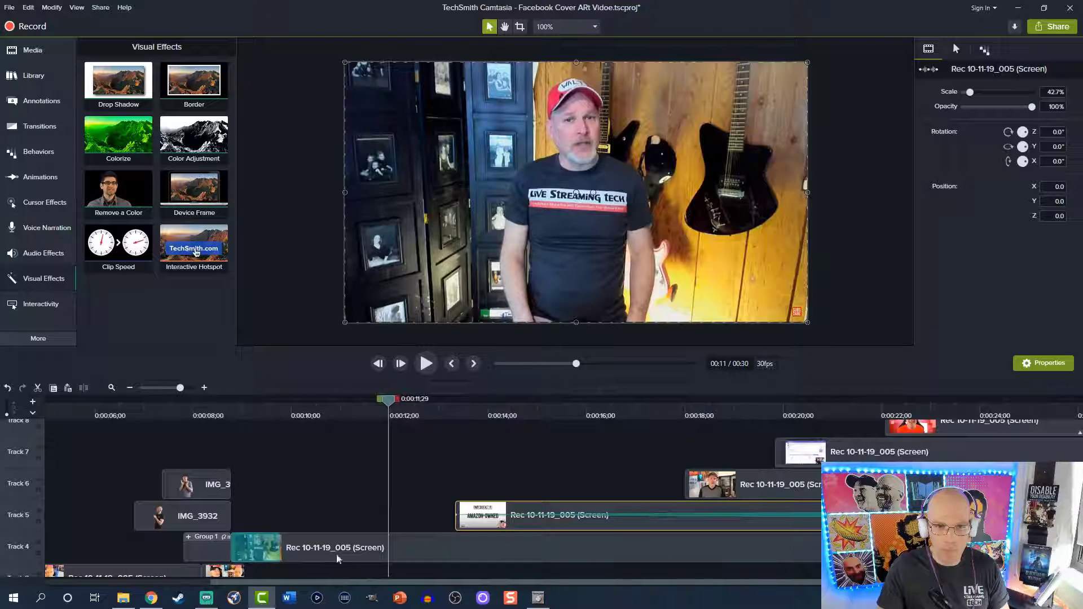
{"action": "left_click", "coordinate": [234, 407]}
{"action": "key", "text": "space"}
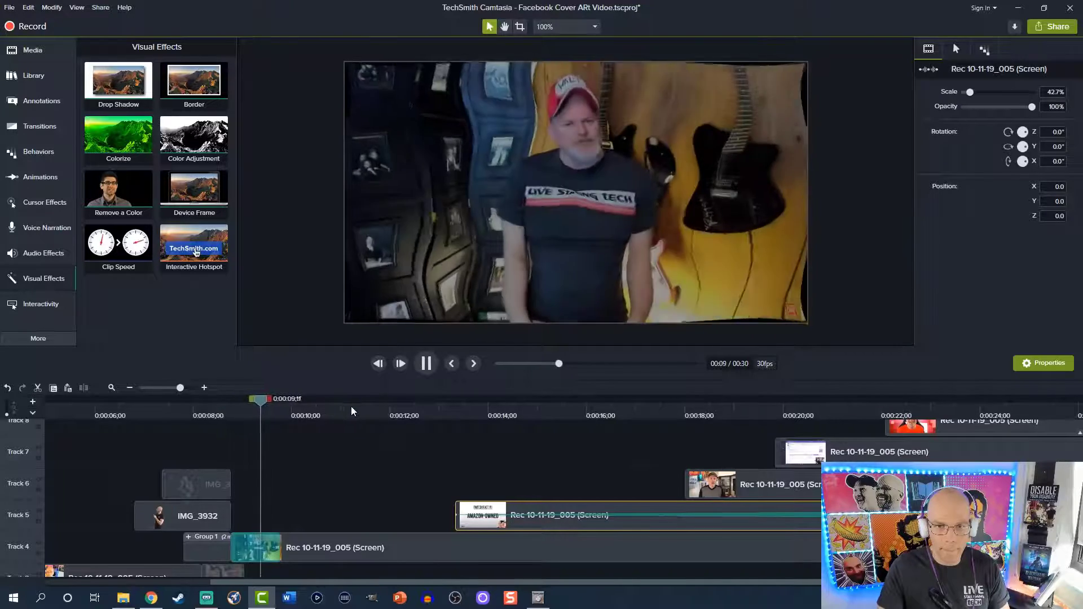
{"action": "key", "text": "space"}
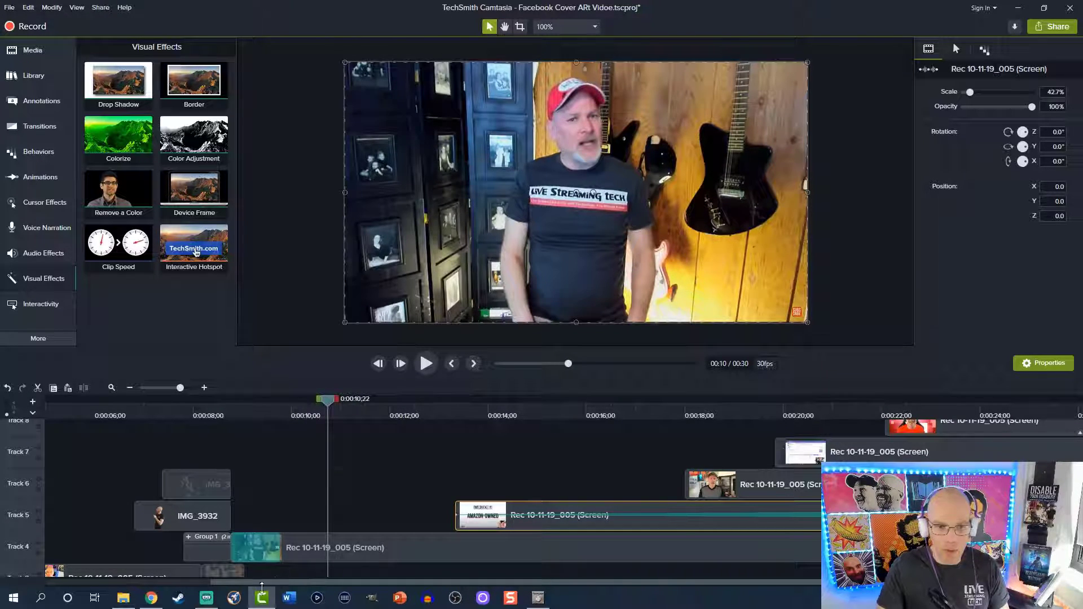
Record a new screen capture of the Live Streaming Tech YouTube channel page in the browser, and save the Camtasia project
{"action": "left_click", "coordinate": [34, 29]}
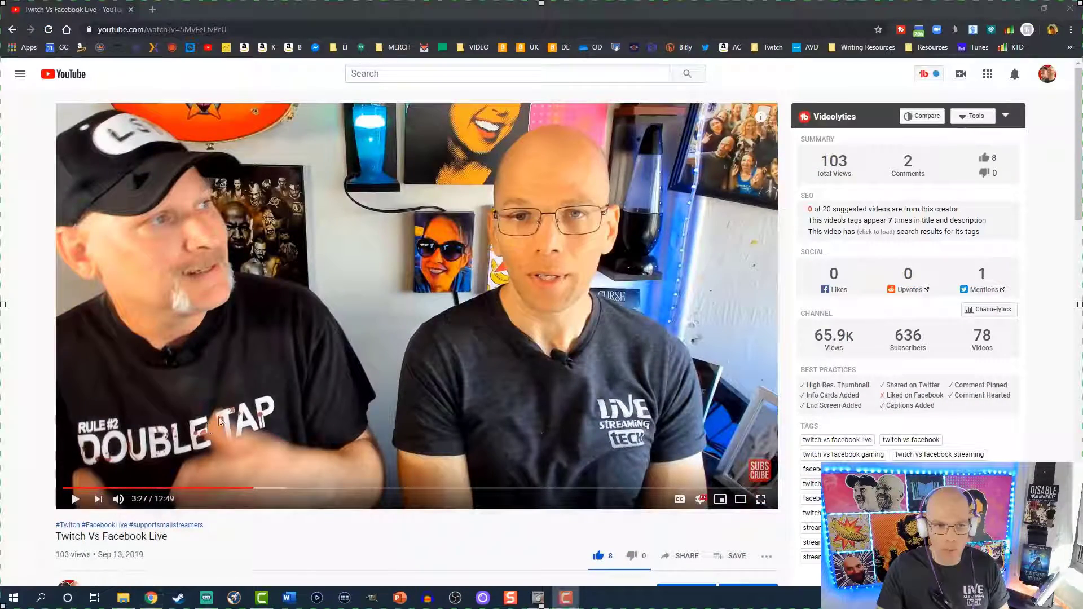
{"action": "scroll", "coordinate": [82, 535], "scroll_direction": "down", "scroll_amount": 4}
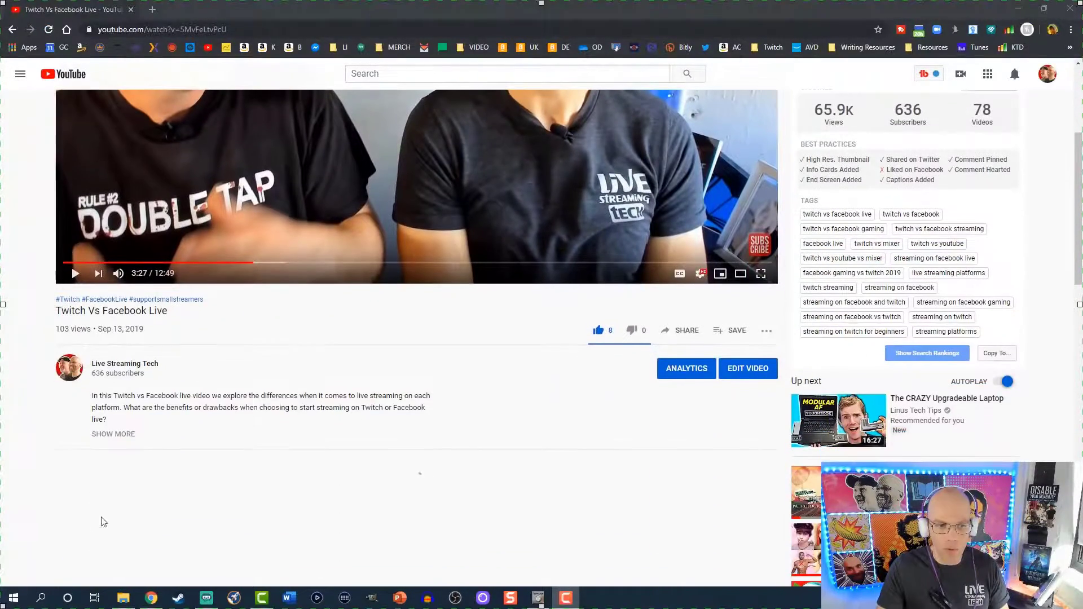
{"action": "left_click", "coordinate": [125, 364]}
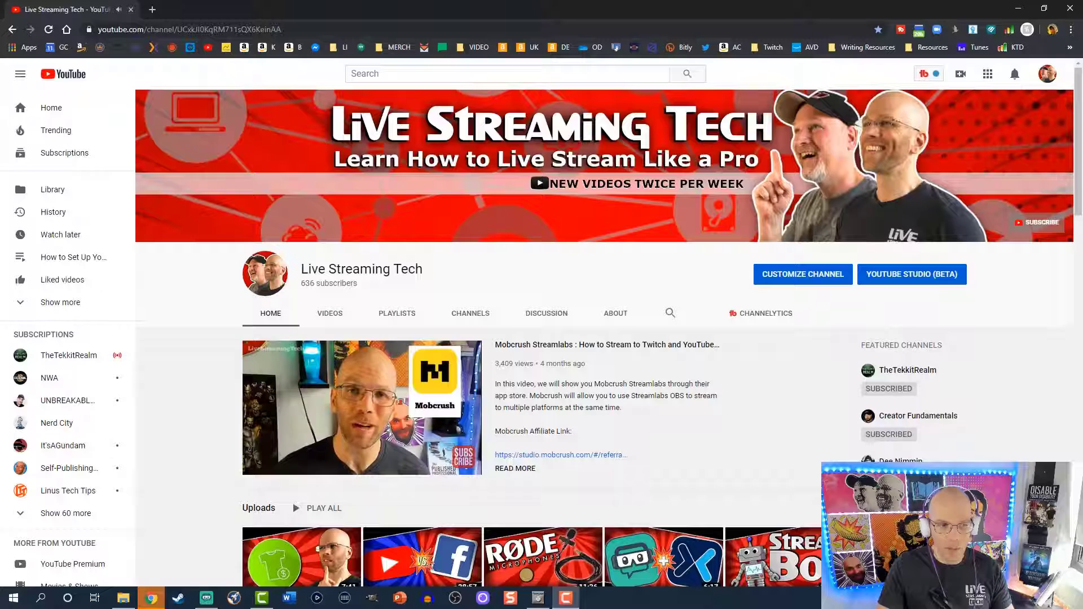
{"action": "left_click", "coordinate": [263, 464]}
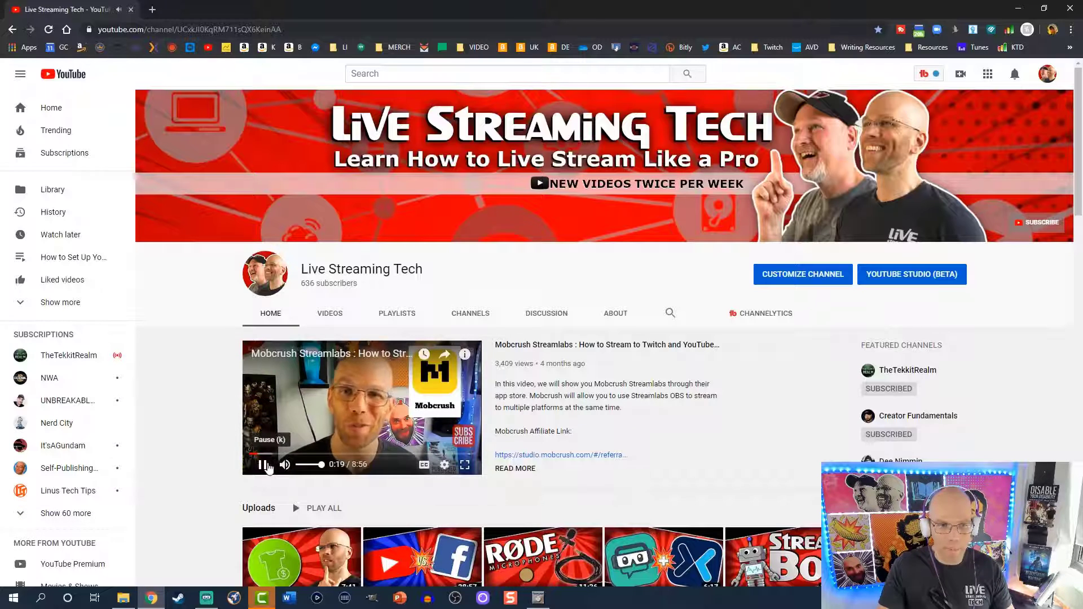
{"action": "left_click", "coordinate": [261, 598]}
{"action": "key", "text": "ctrl+s"}
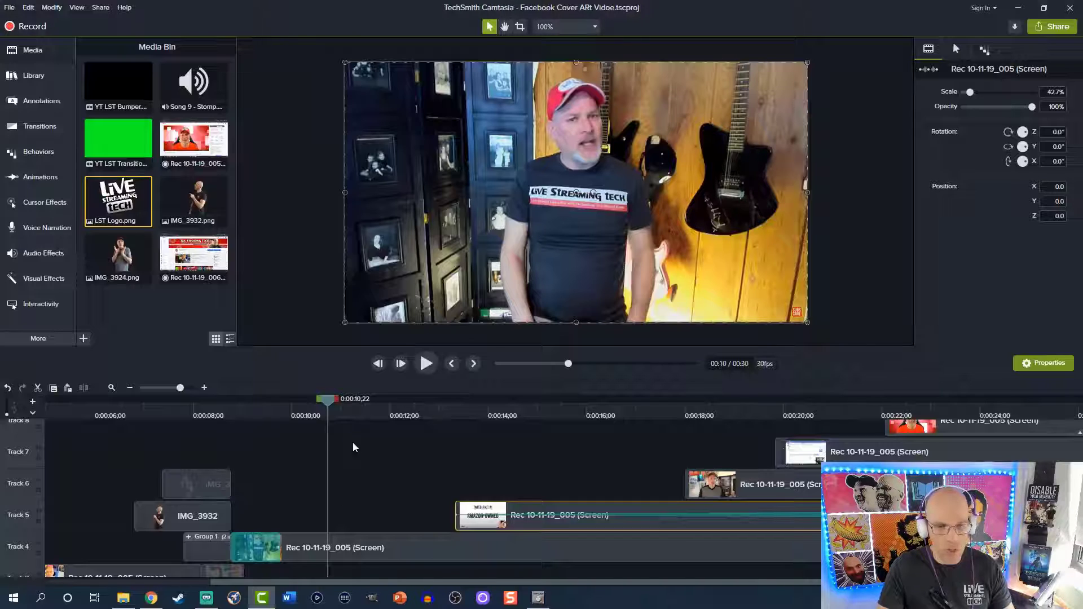
Add the Rec 10-11-19_006 recording at the playhead, and trim and move it to Track 5 so it ends at the existing clip
{"action": "right_click", "coordinate": [195, 263]}
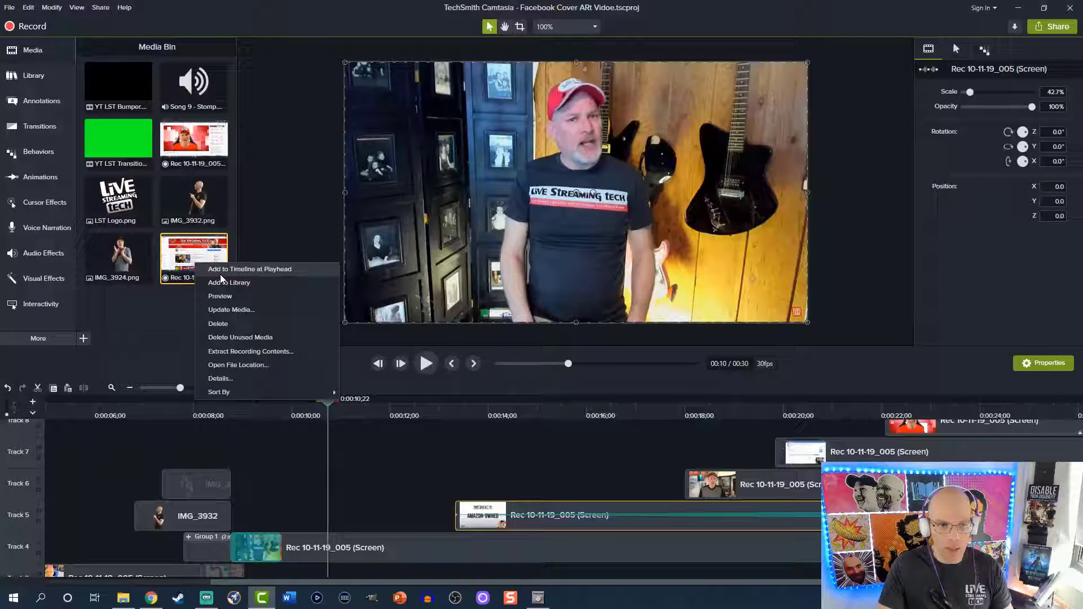
{"action": "left_click", "coordinate": [222, 270]}
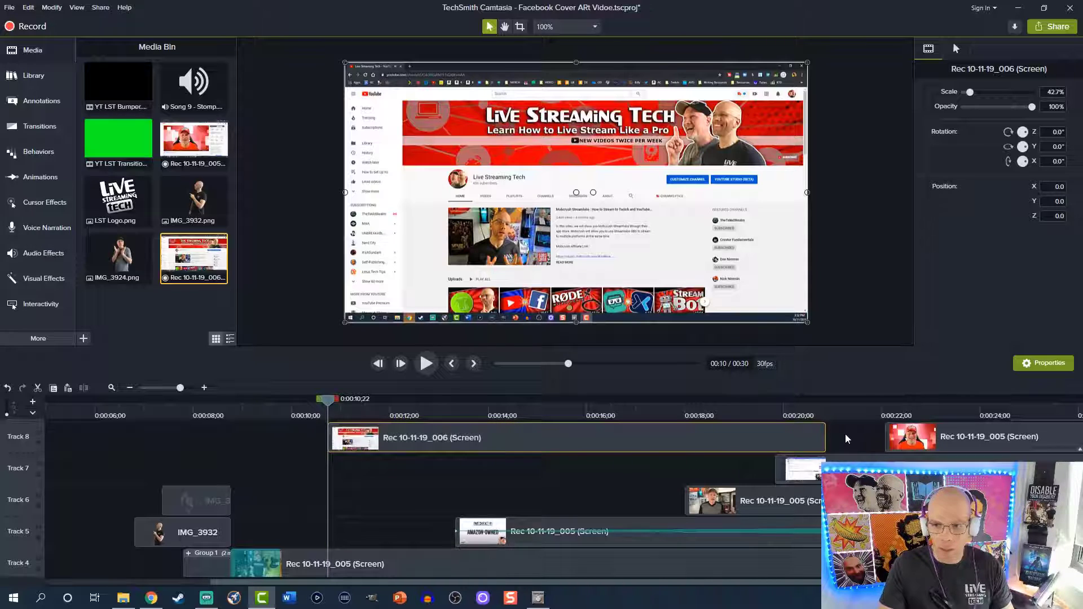
{"action": "left_click_drag", "start_coordinate": [825, 434], "coordinate": [389, 532]}
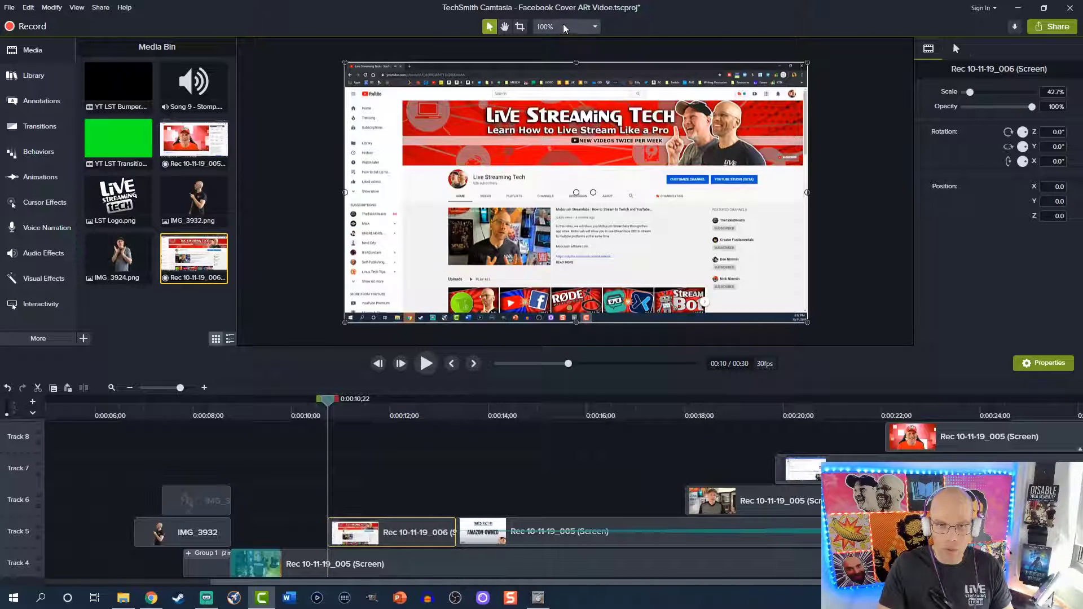
Crop the browser bars off the top of the Rec 10-11-19_006 clip and the Windows taskbar off its bottom
{"action": "left_click", "coordinate": [519, 29]}
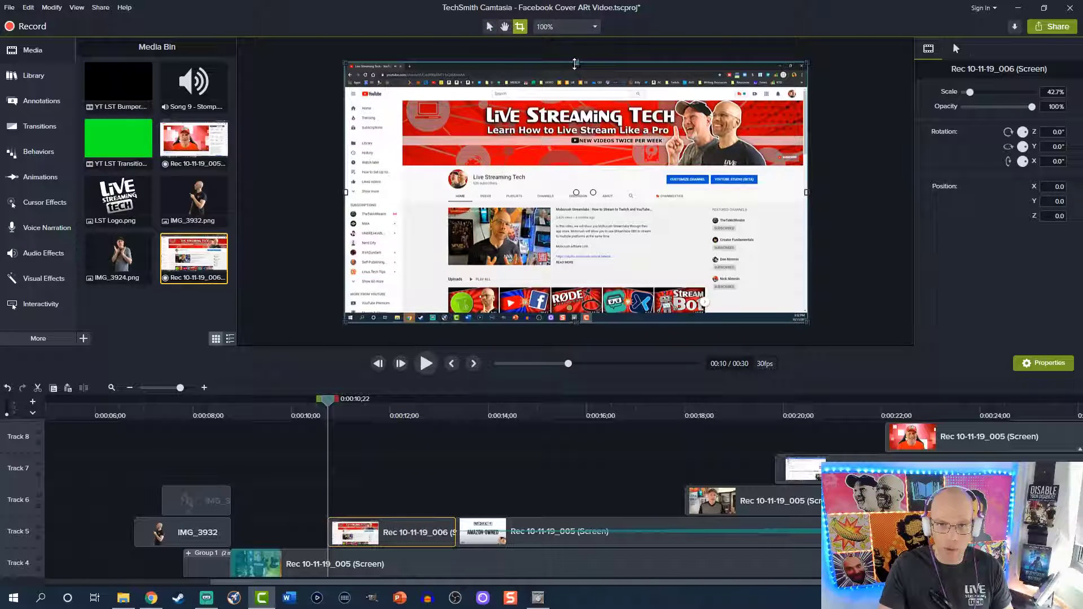
{"action": "left_click_drag", "start_coordinate": [575, 63], "coordinate": [576, 87]}
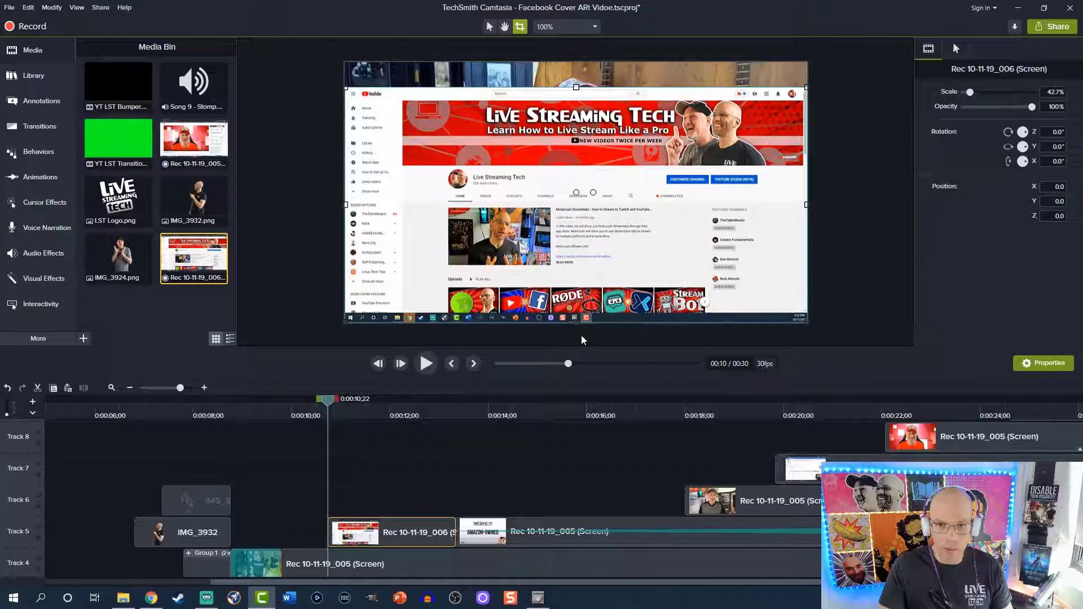
{"action": "left_click_drag", "start_coordinate": [578, 322], "coordinate": [575, 314]}
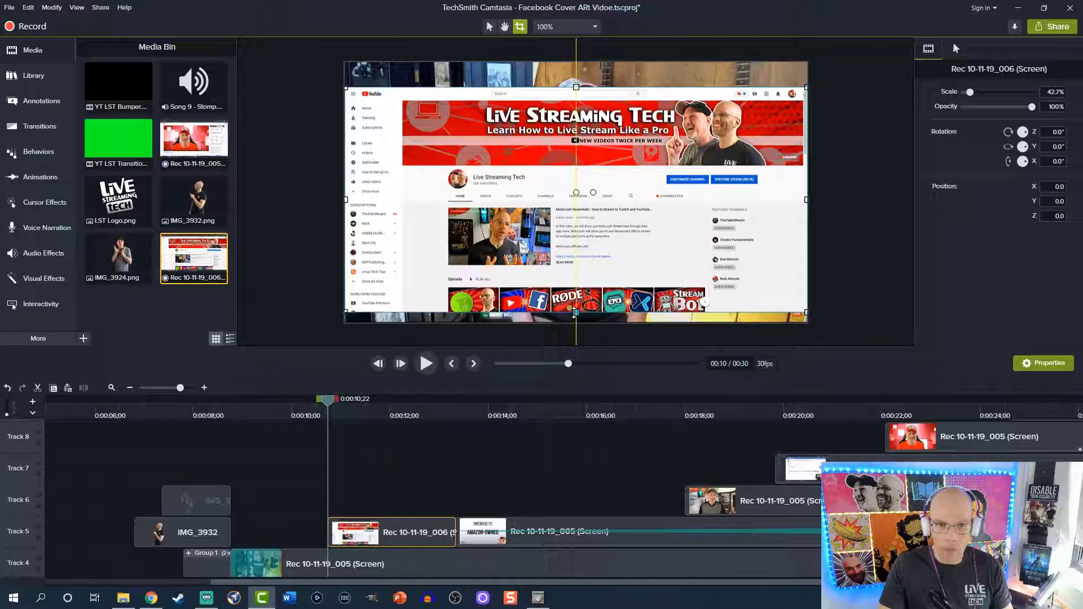
{"action": "left_click", "coordinate": [489, 27]}
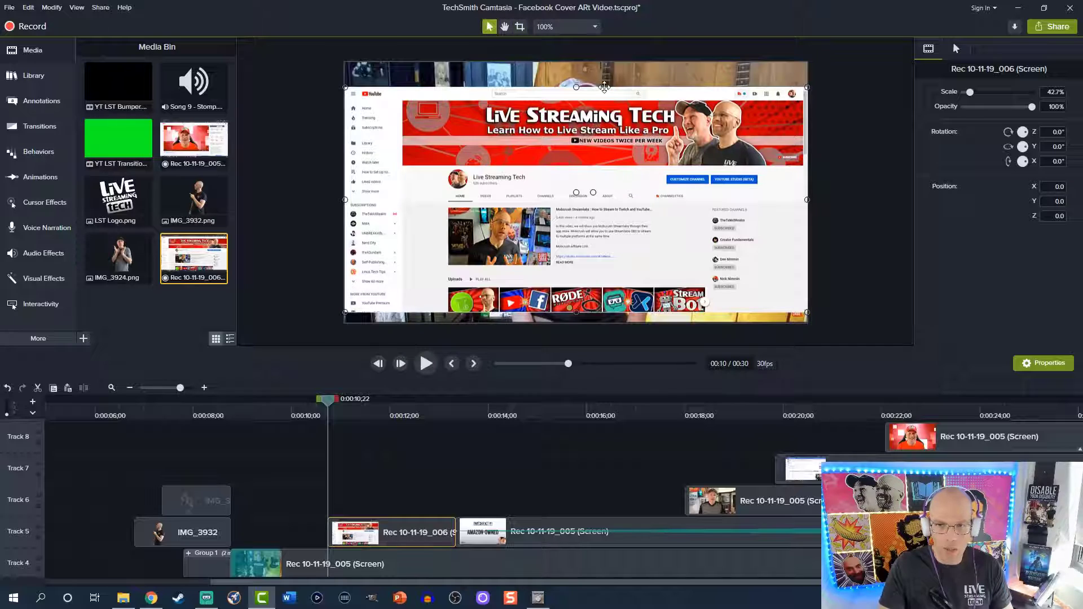
Scale the cropped channel-page clip to 49.4% to fill the canvas height, and position it at X -51.1, Y 14.8
{"action": "left_click_drag", "start_coordinate": [575, 88], "coordinate": [577, 62]}
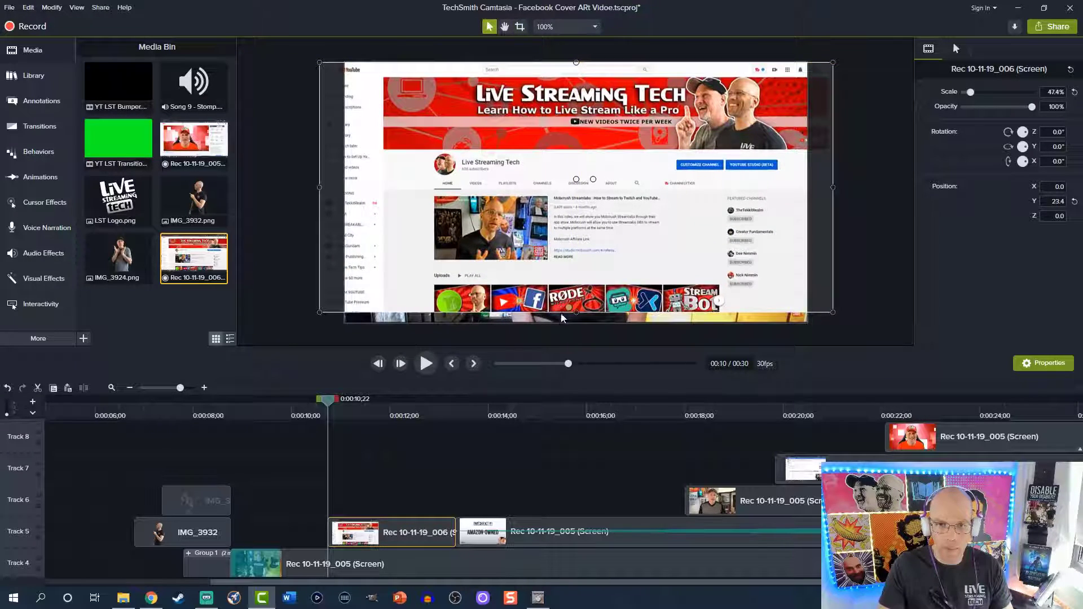
{"action": "left_click_drag", "start_coordinate": [574, 313], "coordinate": [574, 322]}
{"action": "left_click_drag", "start_coordinate": [576, 283], "coordinate": [553, 282]}
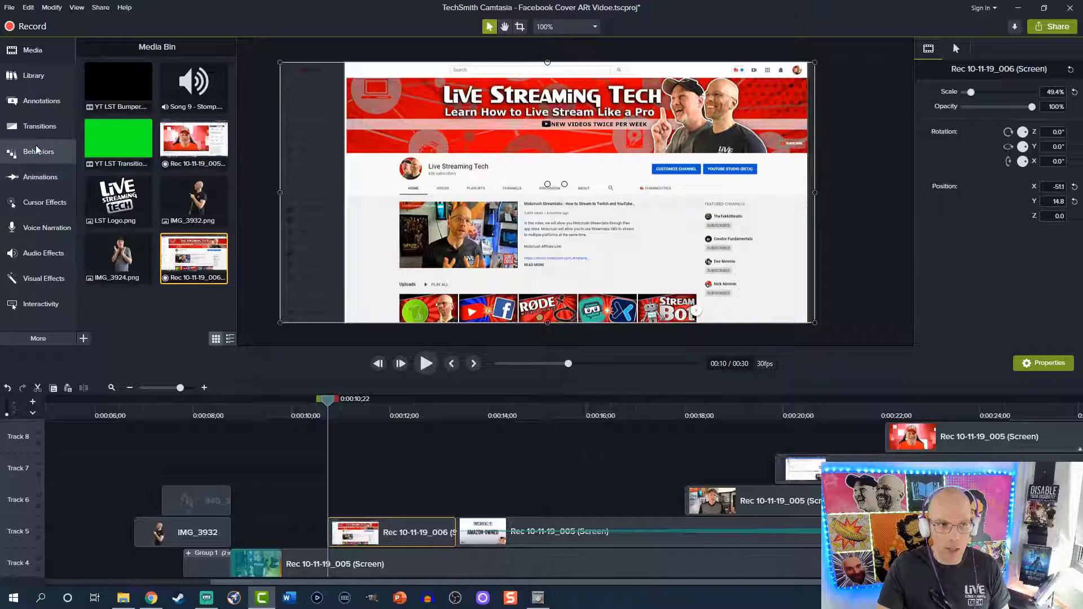
Add Circle stretch transitions to both ends of the Rec 10-11-19_006 clip on Track 5, and play the video from just before it
{"action": "left_click", "coordinate": [56, 158]}
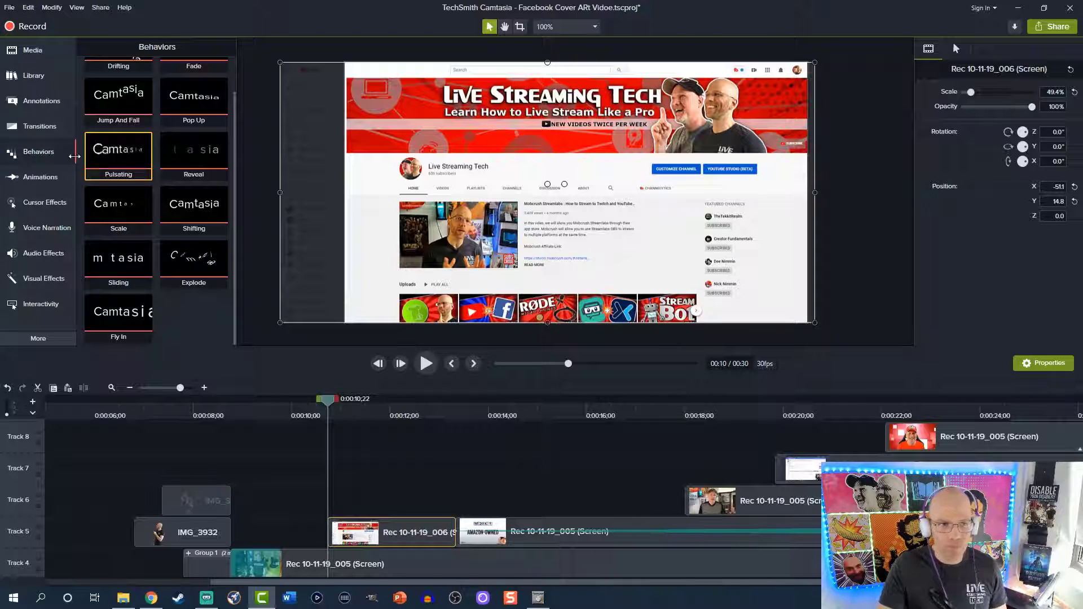
{"action": "left_click", "coordinate": [45, 126]}
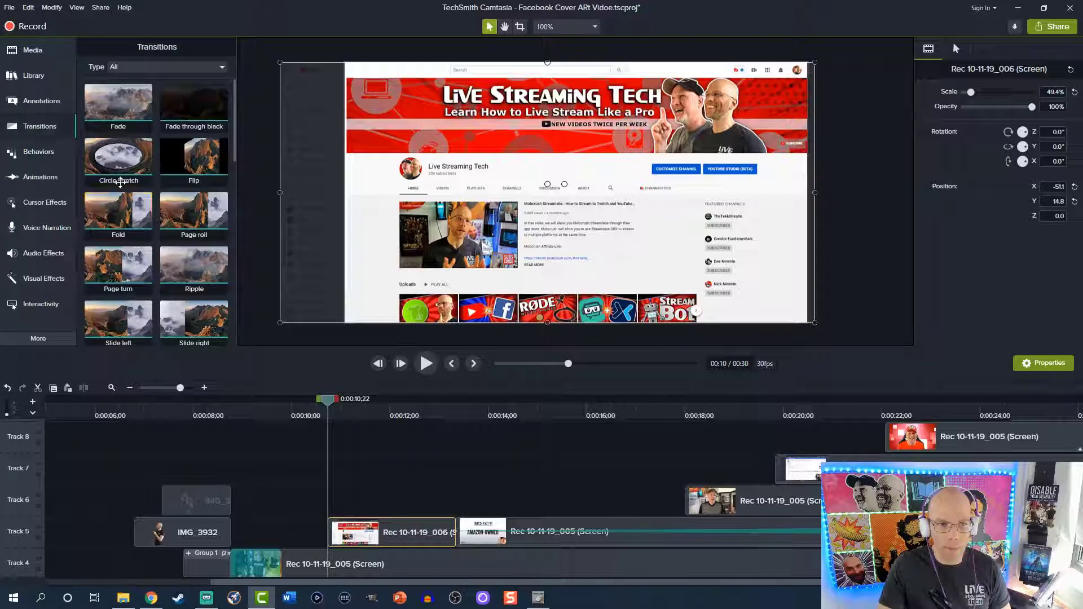
{"action": "left_click_drag", "start_coordinate": [117, 148], "coordinate": [393, 533]}
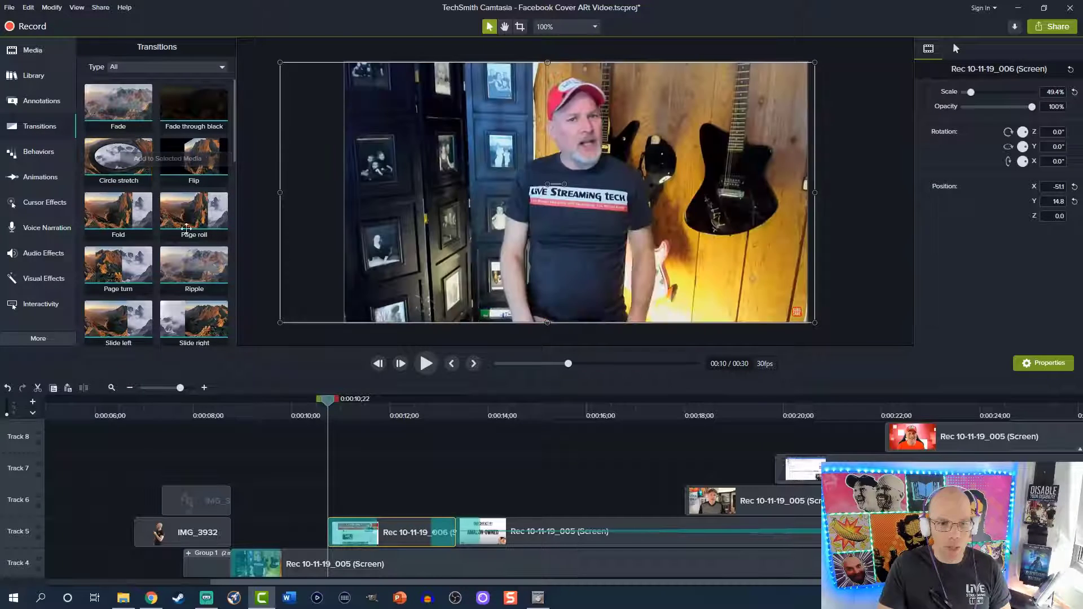
{"action": "left_click", "coordinate": [315, 417]}
{"action": "key", "text": "space"}
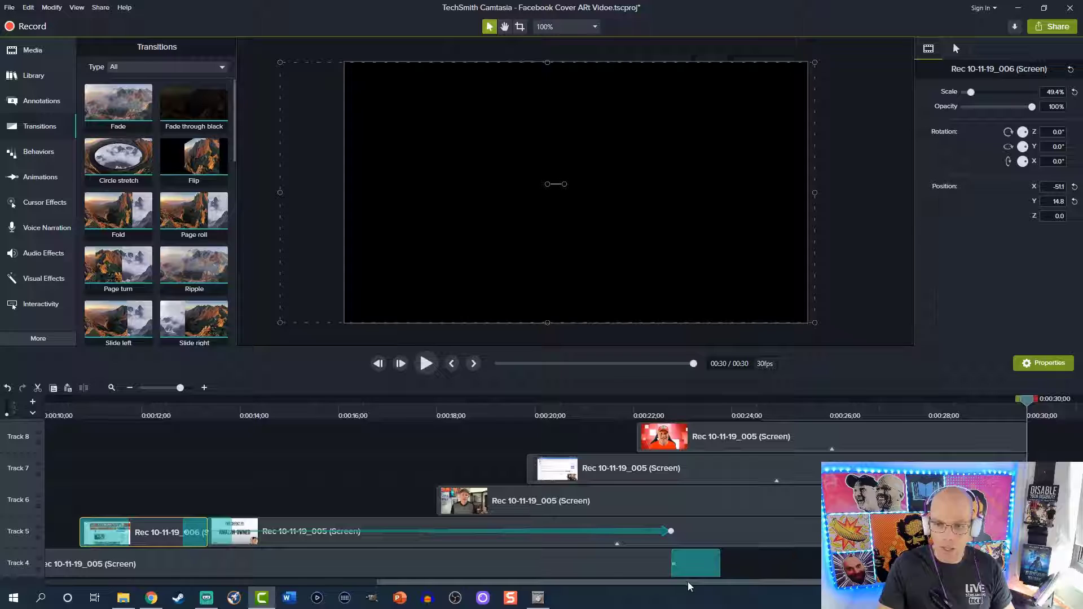
Add a Fade transition to the 30-second end of the recording clips on Tracks 5 to 10, and play back the ending
{"action": "scroll", "coordinate": [429, 496], "scroll_direction": "up", "scroll_amount": 3}
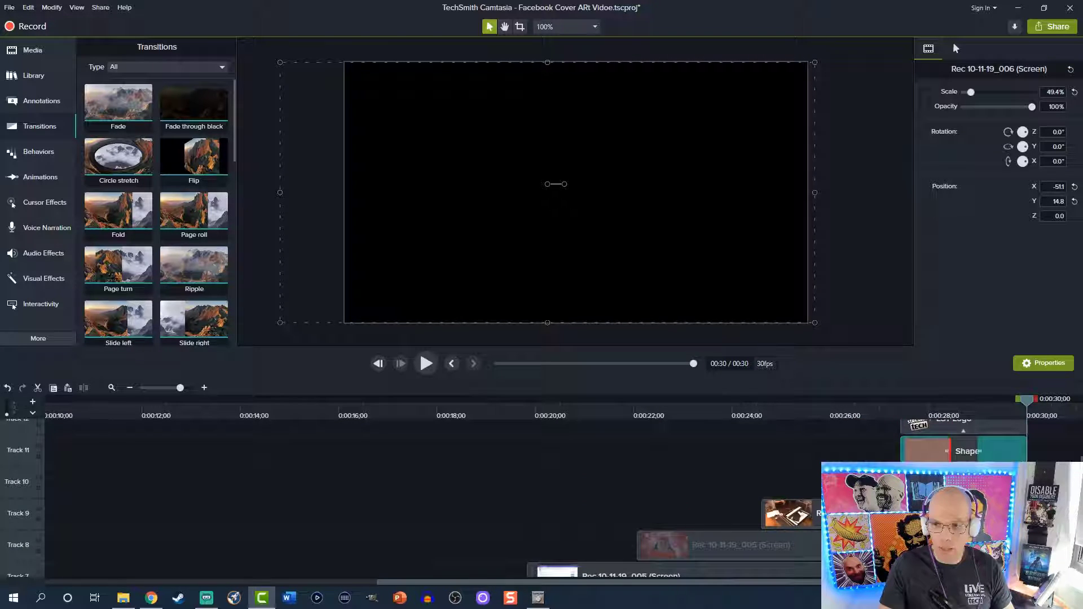
{"action": "scroll", "coordinate": [429, 497], "scroll_direction": "down", "scroll_amount": 2}
{"action": "scroll", "coordinate": [428, 496], "scroll_direction": "down", "scroll_amount": 2}
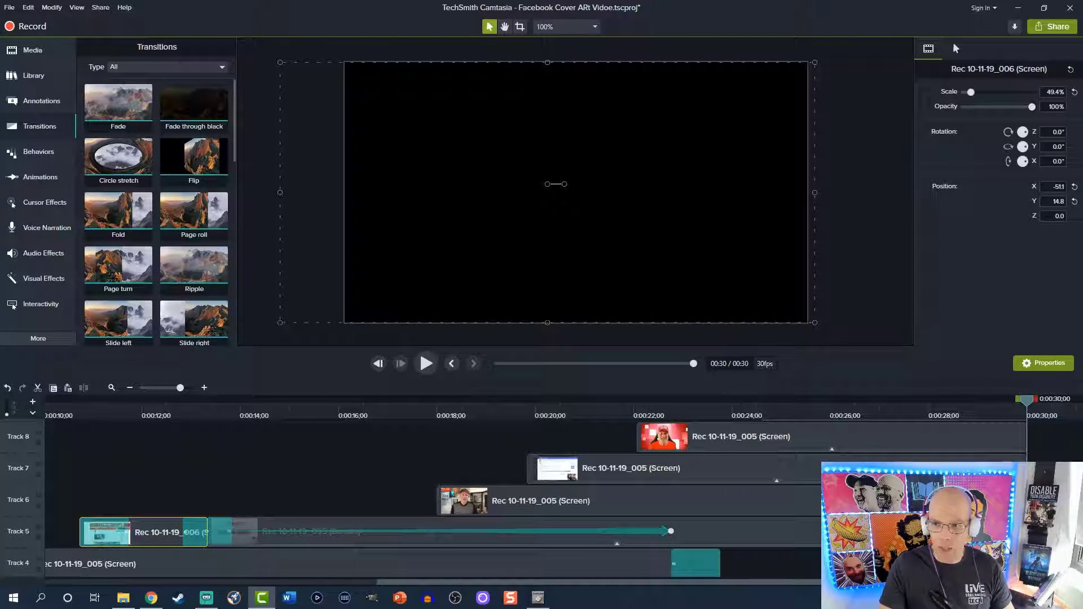
{"action": "left_click_drag", "start_coordinate": [169, 336], "coordinate": [145, 381]}
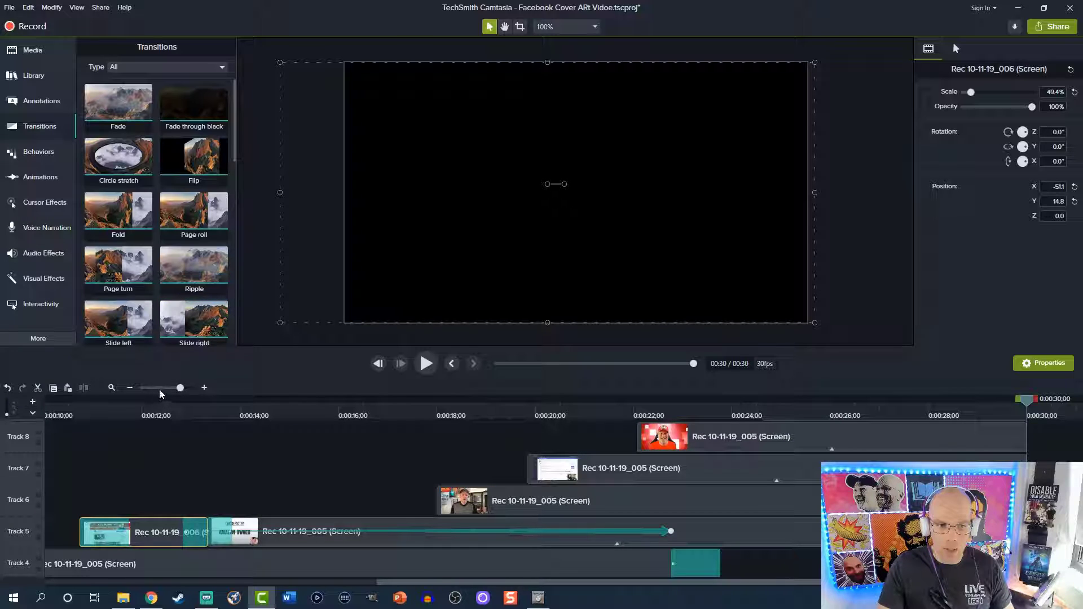
{"action": "left_click", "coordinate": [163, 389]}
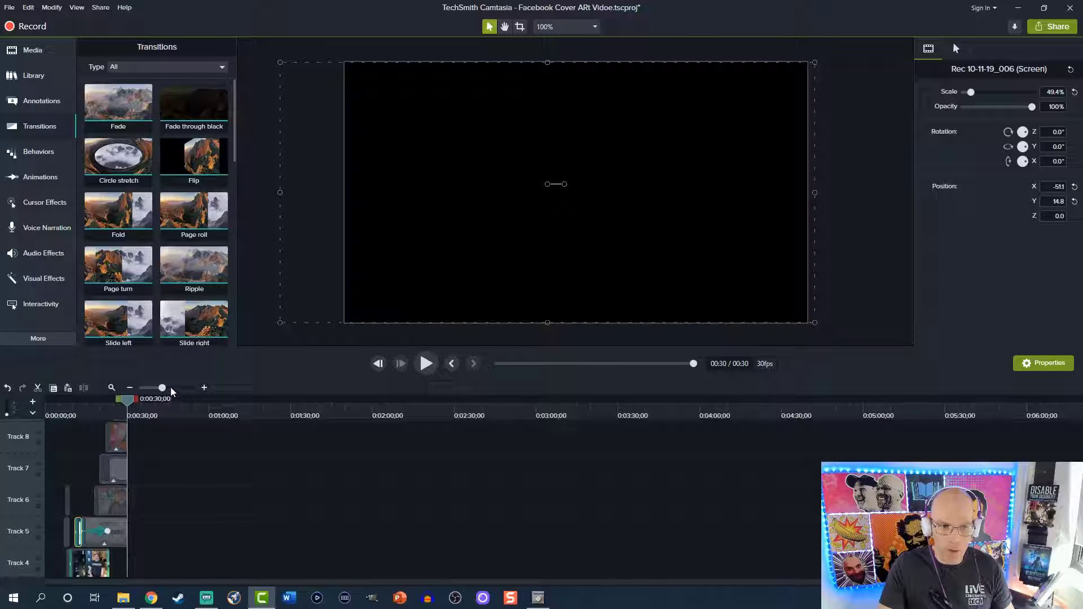
{"action": "left_click", "coordinate": [172, 389]}
{"action": "left_click_drag", "start_coordinate": [416, 557], "coordinate": [362, 503]}
{"action": "left_click", "coordinate": [41, 125]}
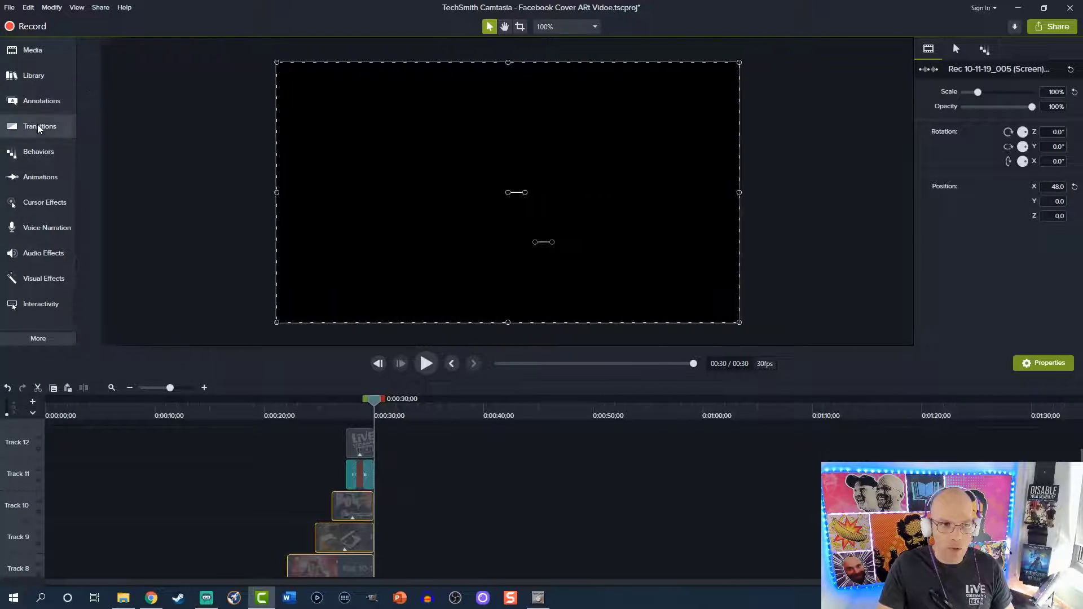
{"action": "left_click", "coordinate": [44, 126]}
{"action": "left_click_drag", "start_coordinate": [116, 104], "coordinate": [368, 508]}
{"action": "left_click", "coordinate": [350, 411]}
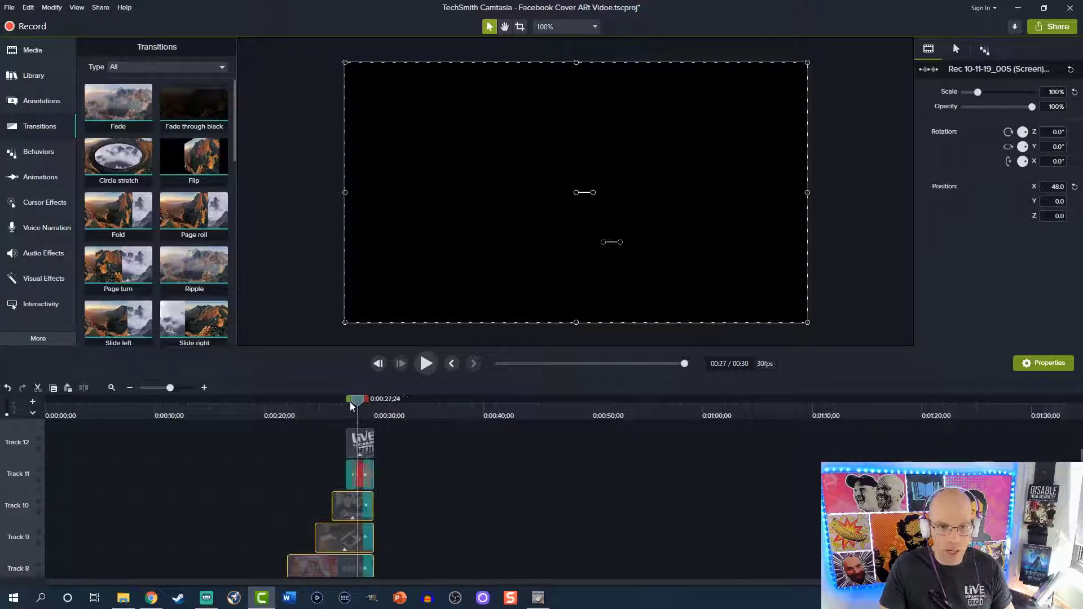
{"action": "key", "text": "space"}
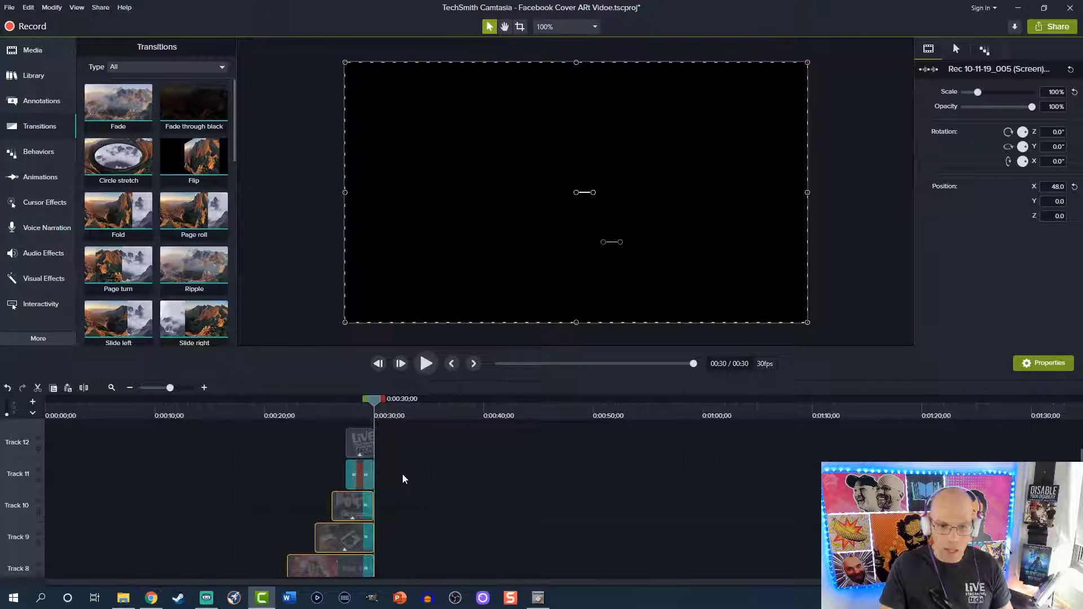
Unlock Track 1 with the theme song, and save the project
{"action": "scroll", "coordinate": [404, 479], "scroll_direction": "down", "scroll_amount": 5}
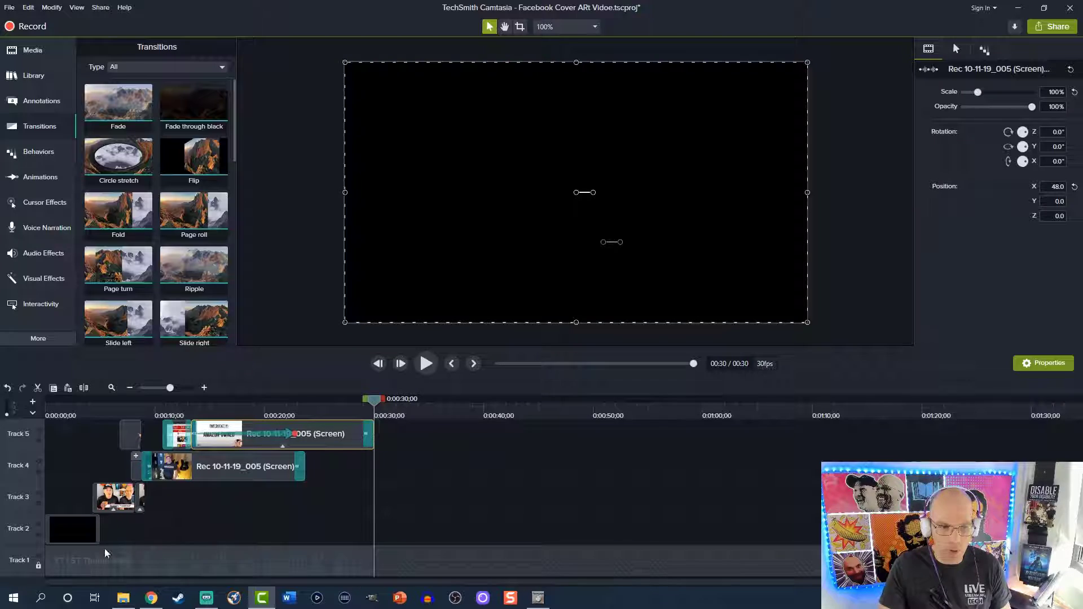
{"action": "left_click", "coordinate": [38, 565]}
{"action": "left_click", "coordinate": [181, 524]}
{"action": "key", "text": "ctrl+s"}
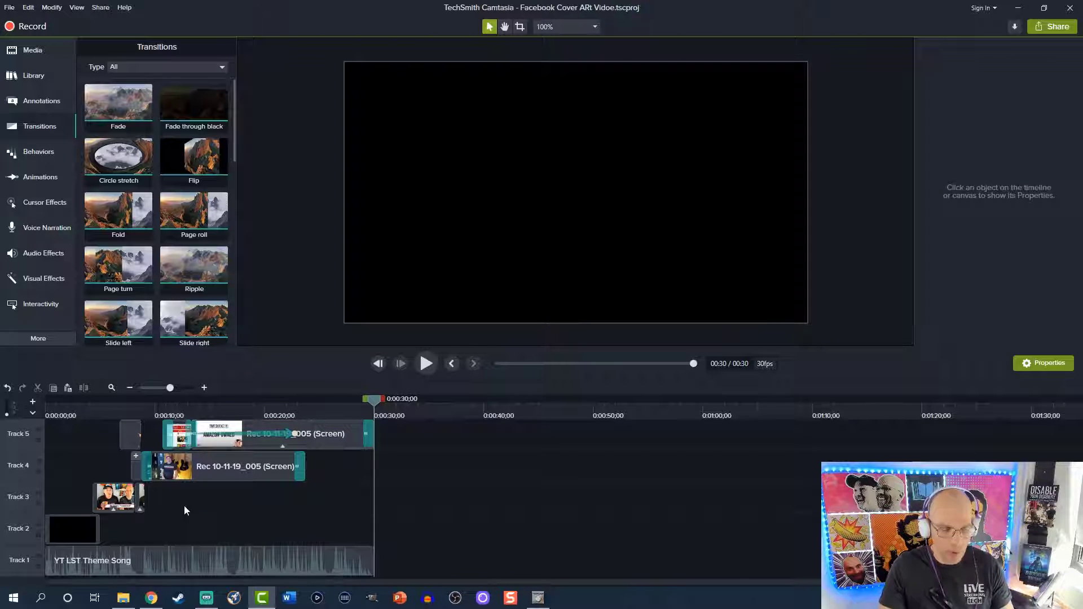
Start a local file export with custom production settings and the MP4 - Smart Player (HTML5) format
{"action": "left_click", "coordinate": [1045, 29]}
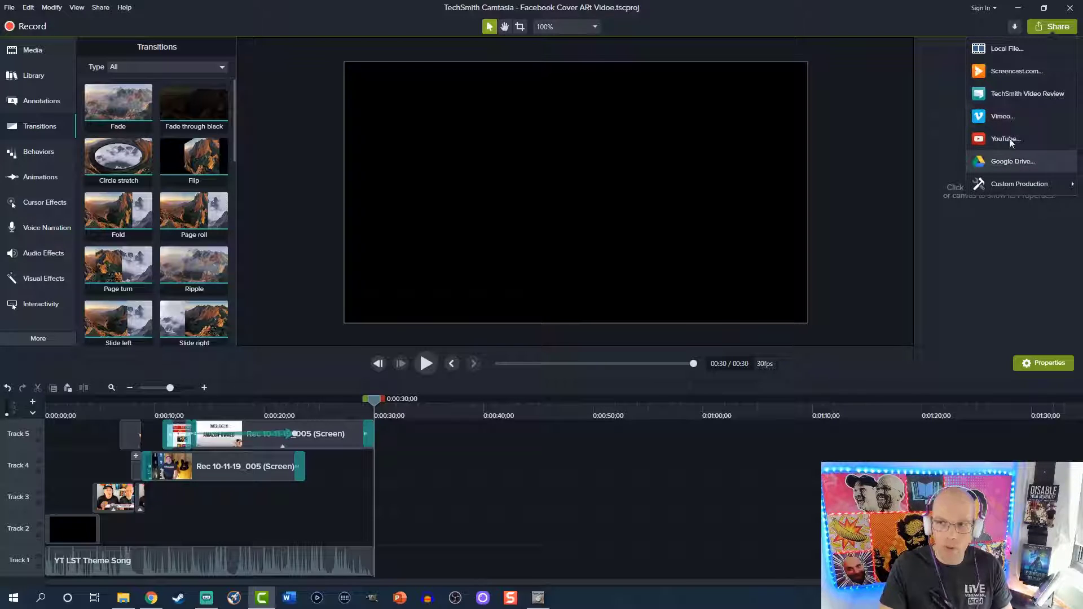
{"action": "left_click", "coordinate": [994, 51]}
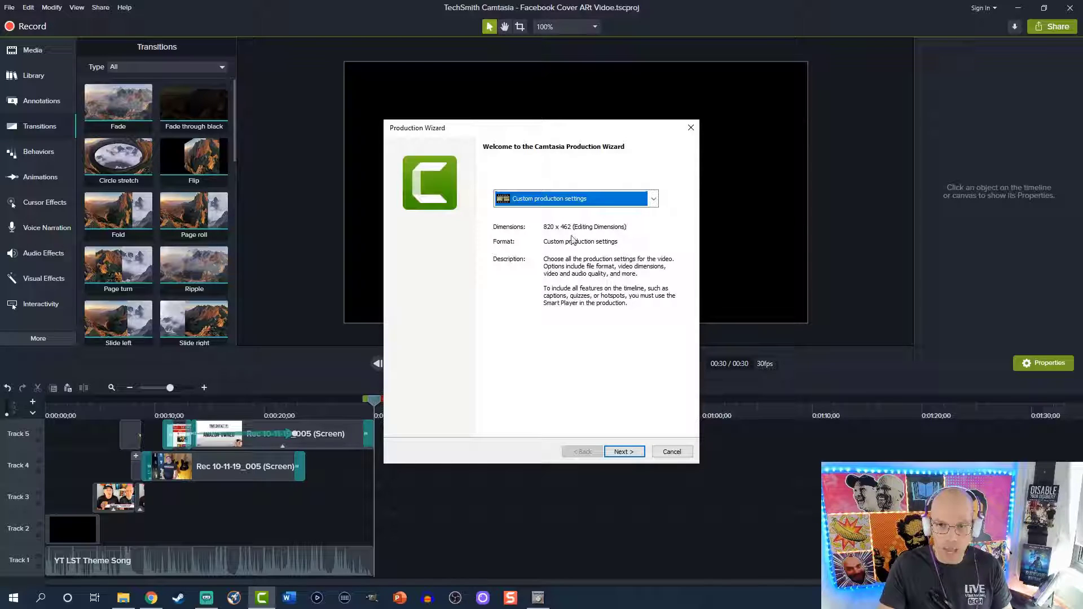
{"action": "left_click", "coordinate": [654, 199]}
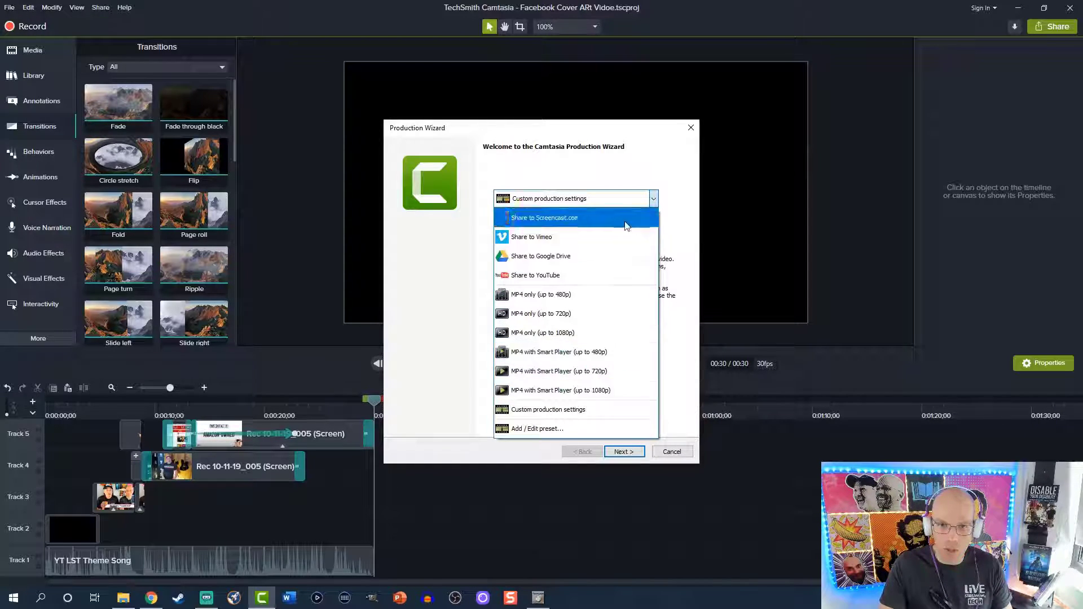
{"action": "left_click", "coordinate": [684, 211]}
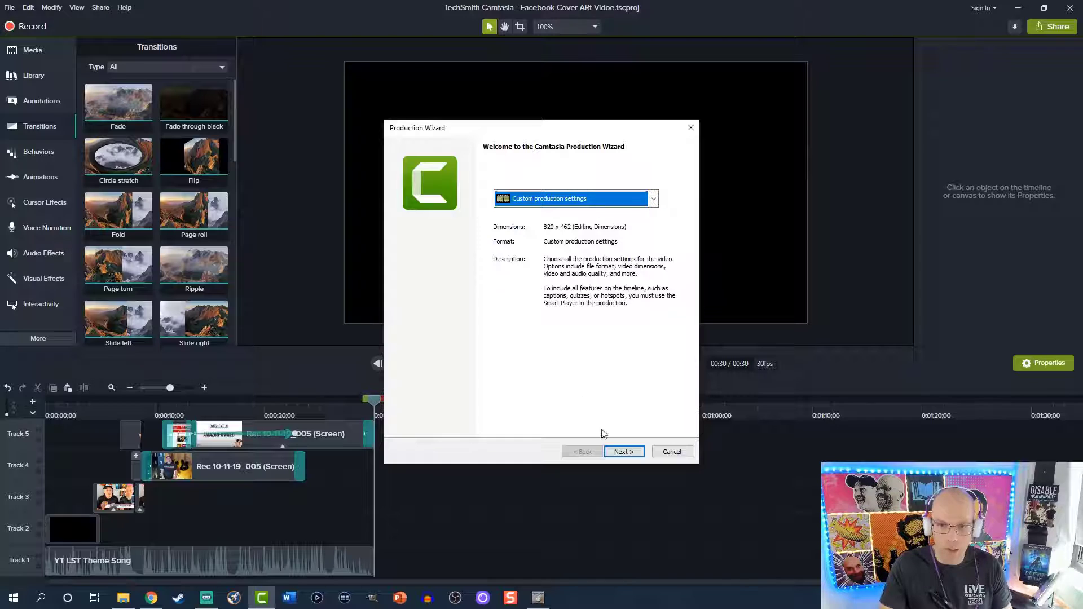
{"action": "left_click", "coordinate": [623, 451]}
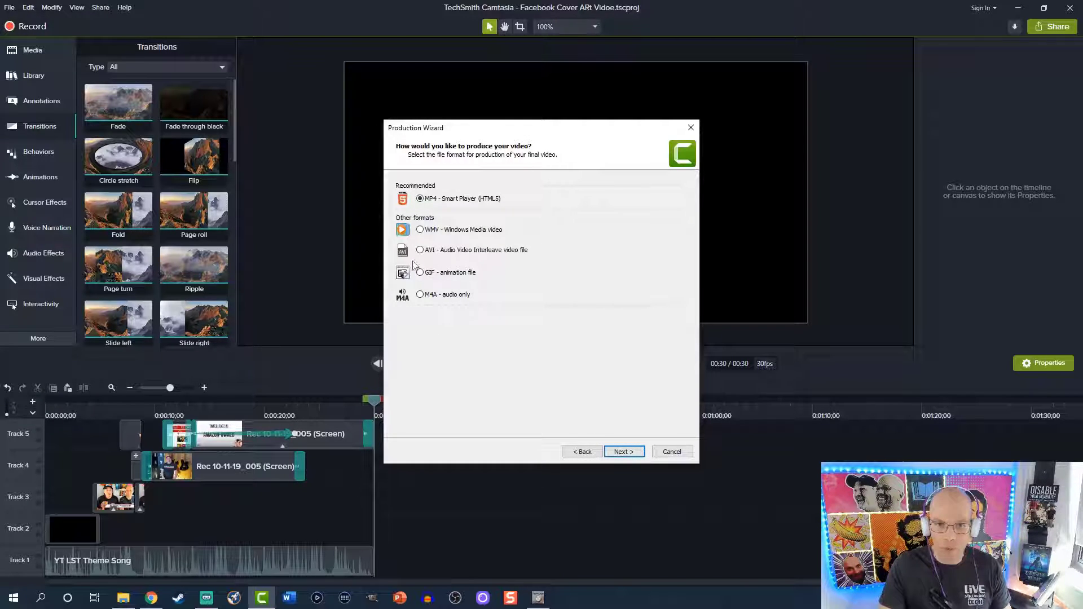
{"action": "left_click", "coordinate": [629, 454]}
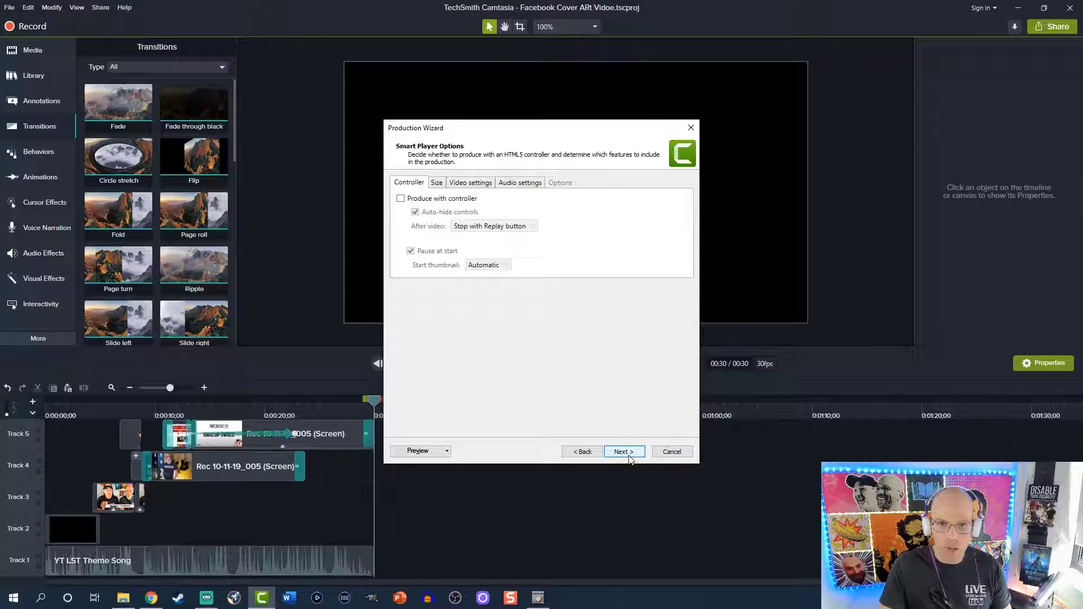
Check the Smart Player size, video and audio settings, and continue past the video options without a watermark to the output file settings
{"action": "left_click", "coordinate": [435, 183]}
{"action": "left_click", "coordinate": [461, 184]}
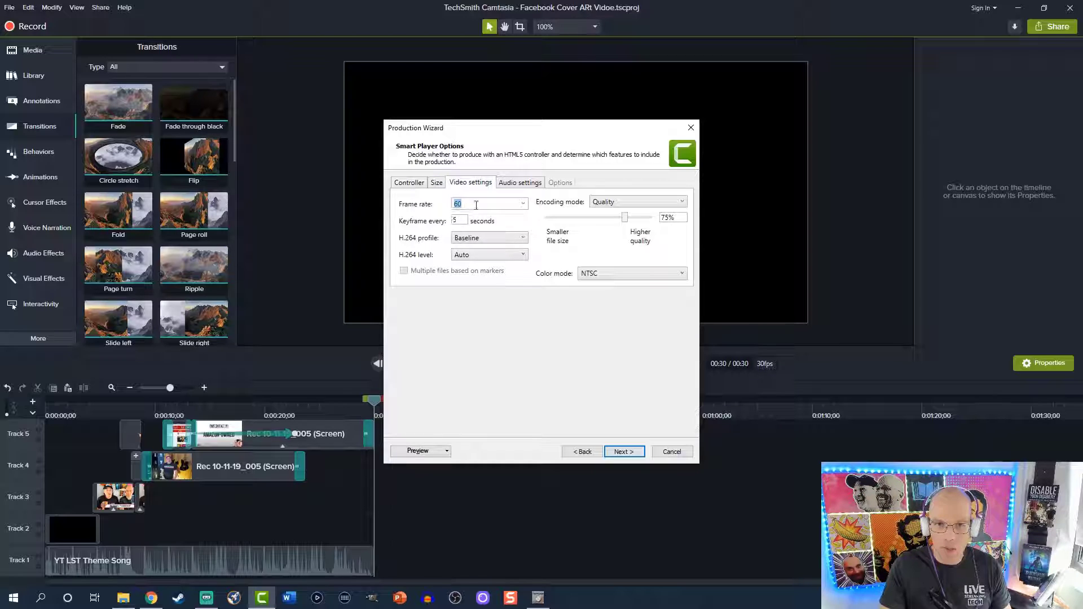
{"action": "left_click", "coordinate": [521, 184]}
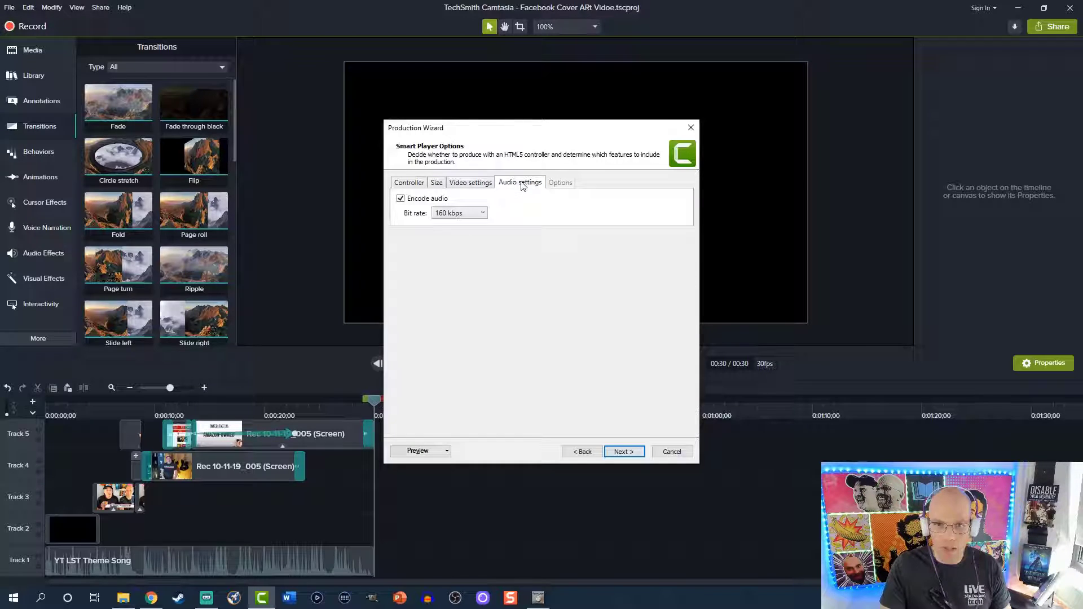
{"action": "left_click", "coordinate": [410, 187]}
{"action": "left_click", "coordinate": [628, 454]}
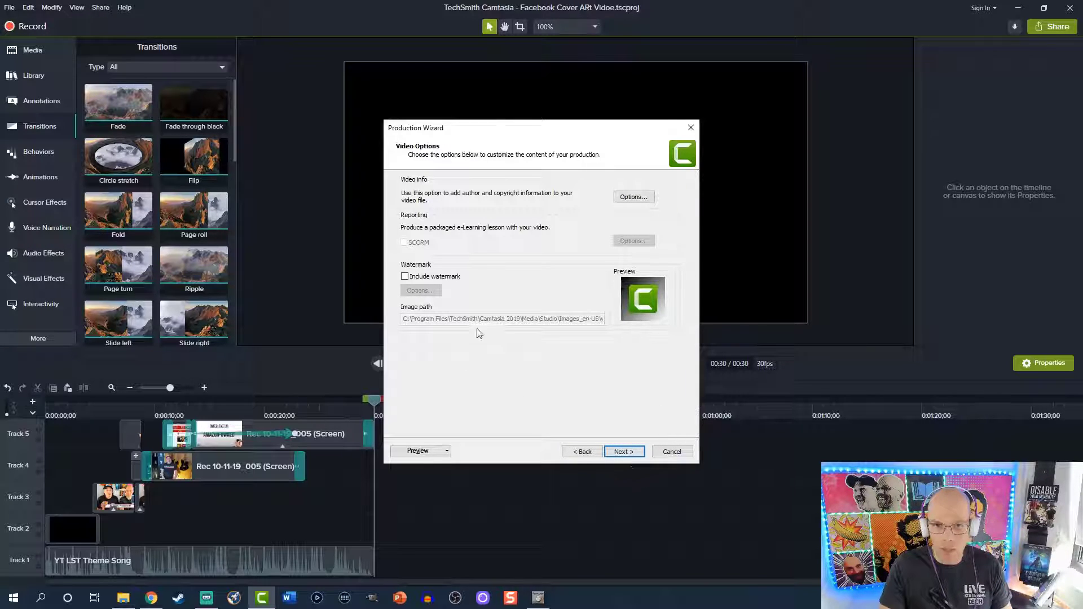
{"action": "left_click", "coordinate": [624, 452]}
Name the production Facebook Cover Art Video, set its folder to D:\YT LST\How to Make Facebook Business Page 2019, and produce the video
{"action": "left_click", "coordinate": [479, 208]}
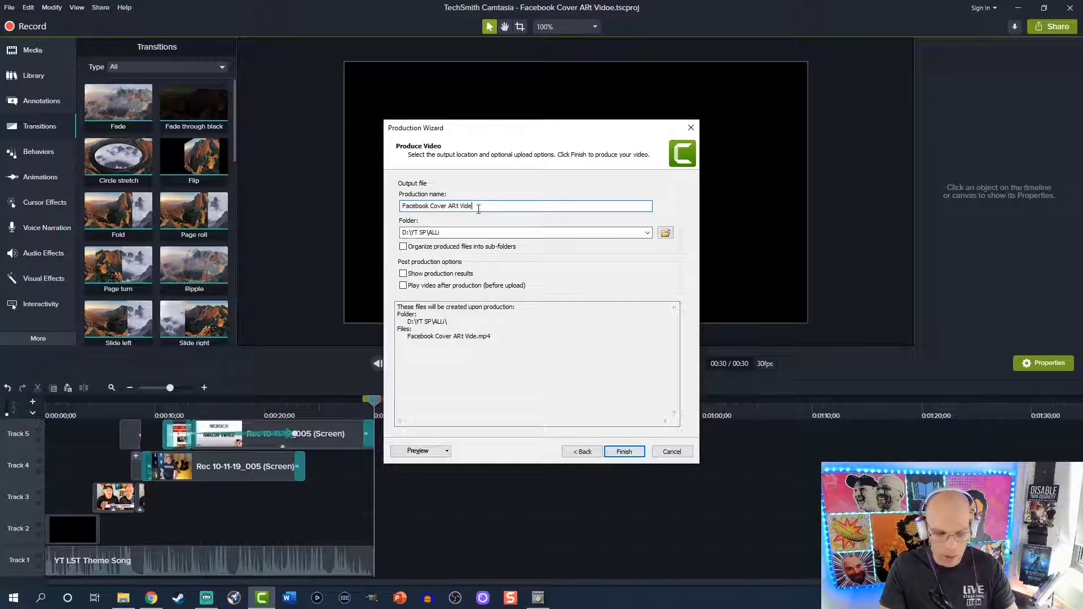
{"action": "key", "text": "BackSpace"}
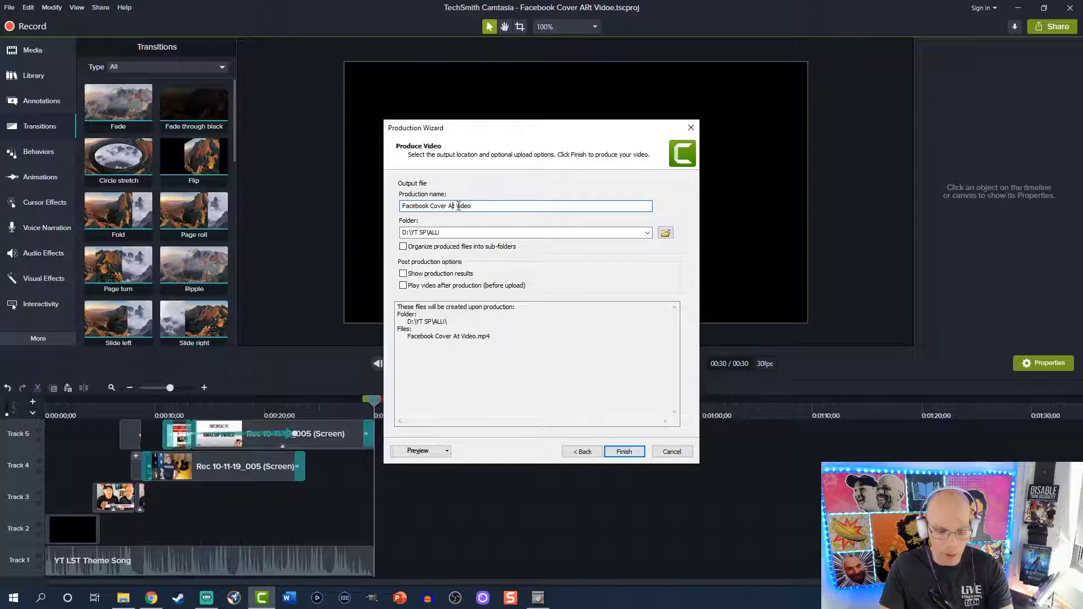
{"action": "type", "text": "r"}
{"action": "left_click", "coordinate": [665, 234]}
{"action": "double_click", "coordinate": [643, 265]}
{"action": "left_click", "coordinate": [832, 423]}
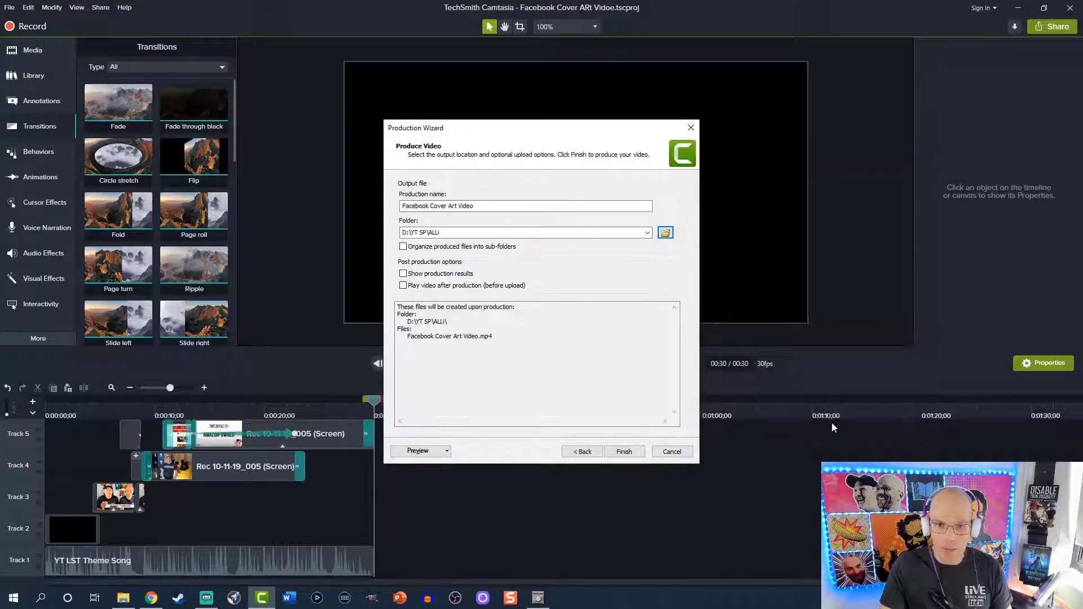
{"action": "left_click", "coordinate": [624, 452]}
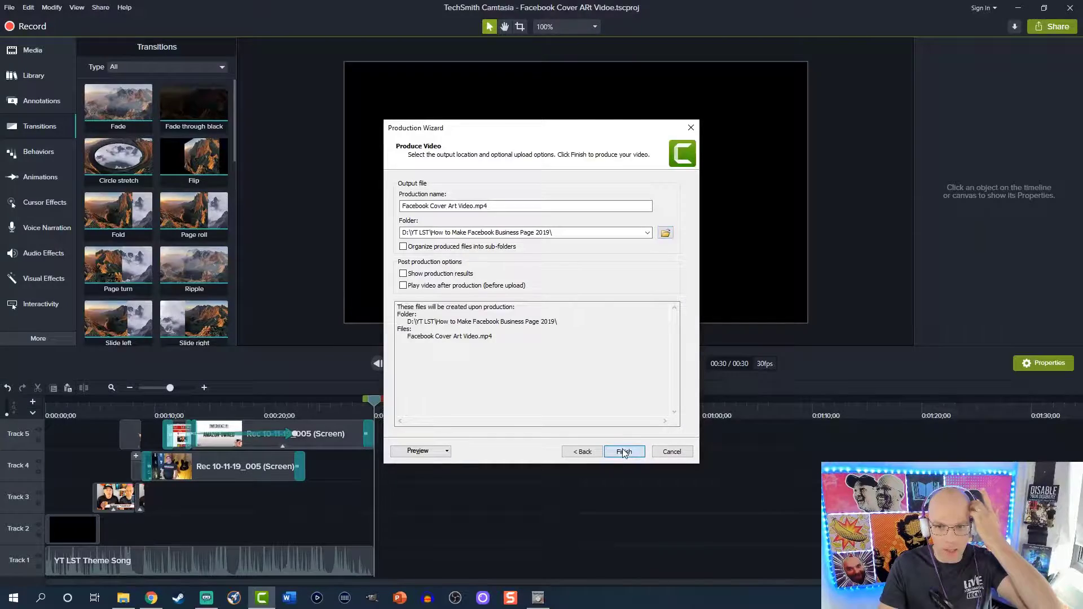